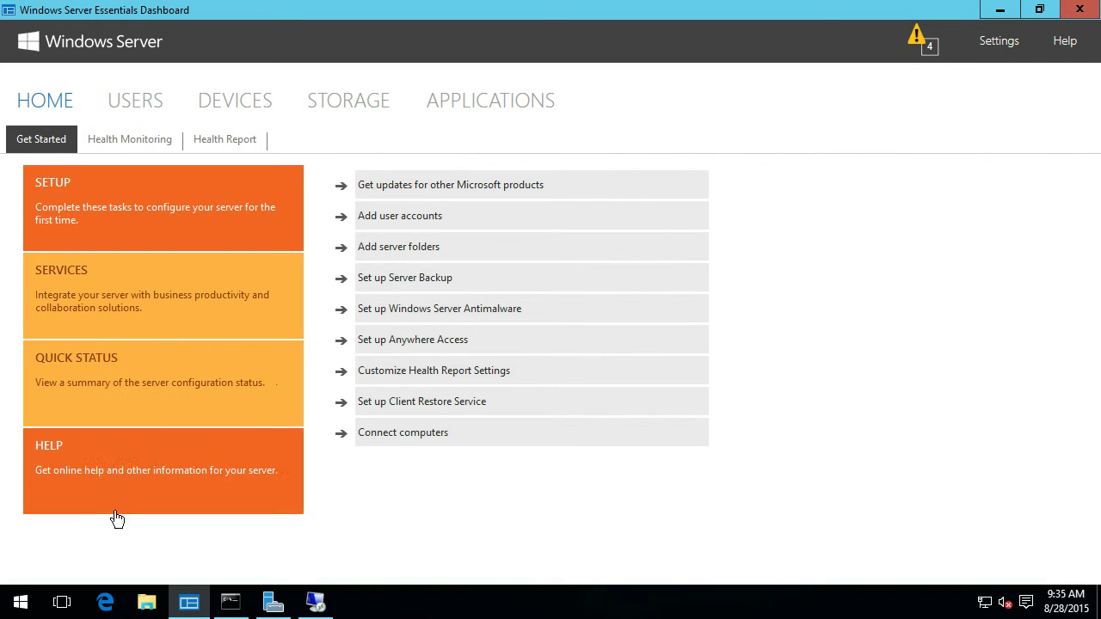
- Show the Services integrations and launch the Microsoft Azure Active Directory integration wizard
{"action": "left_click", "coordinate": [62, 284]}
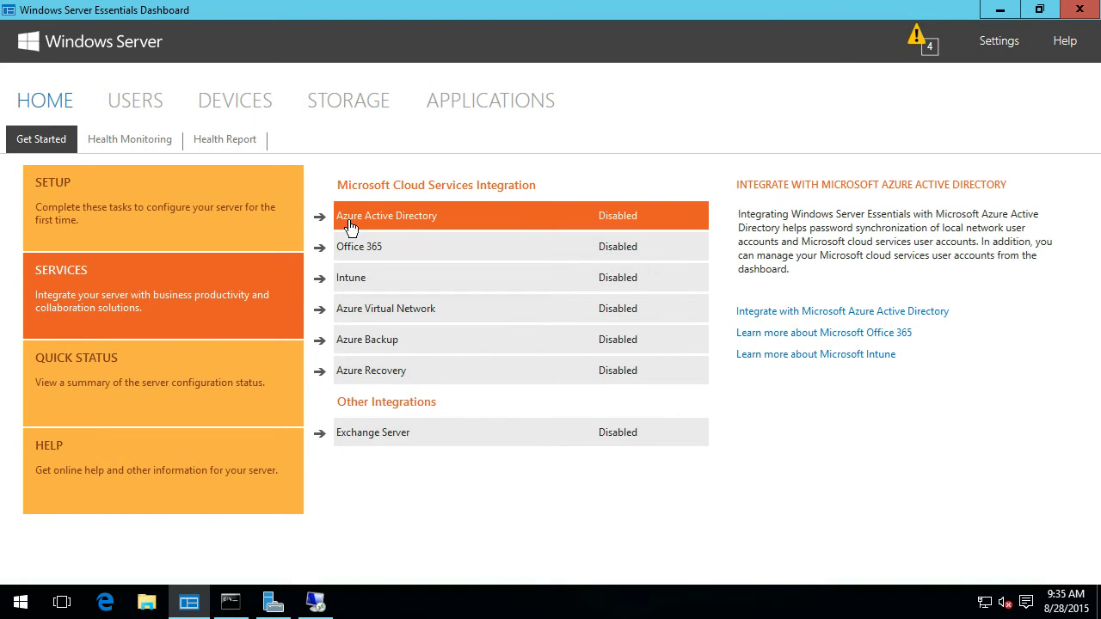
{"action": "left_click", "coordinate": [785, 315]}
- Sign in with the organisation's cloud admin account and password, accept the strong password policy, and configure Azure AD
{"action": "left_click", "coordinate": [455, 441]}
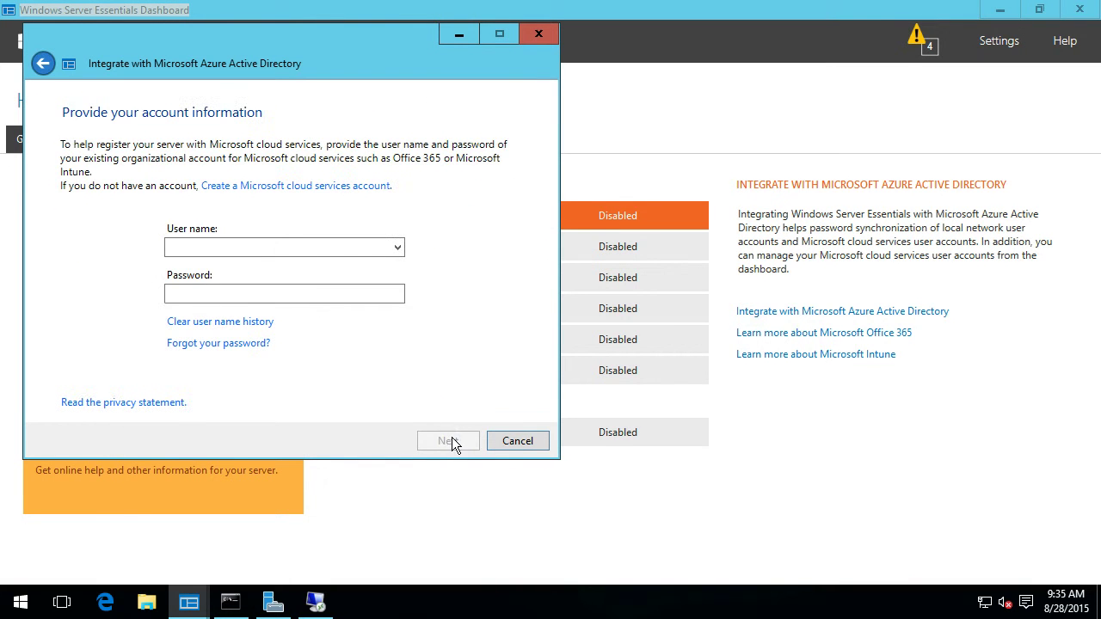
{"action": "left_click", "coordinate": [398, 248]}
{"action": "left_click", "coordinate": [193, 261]}
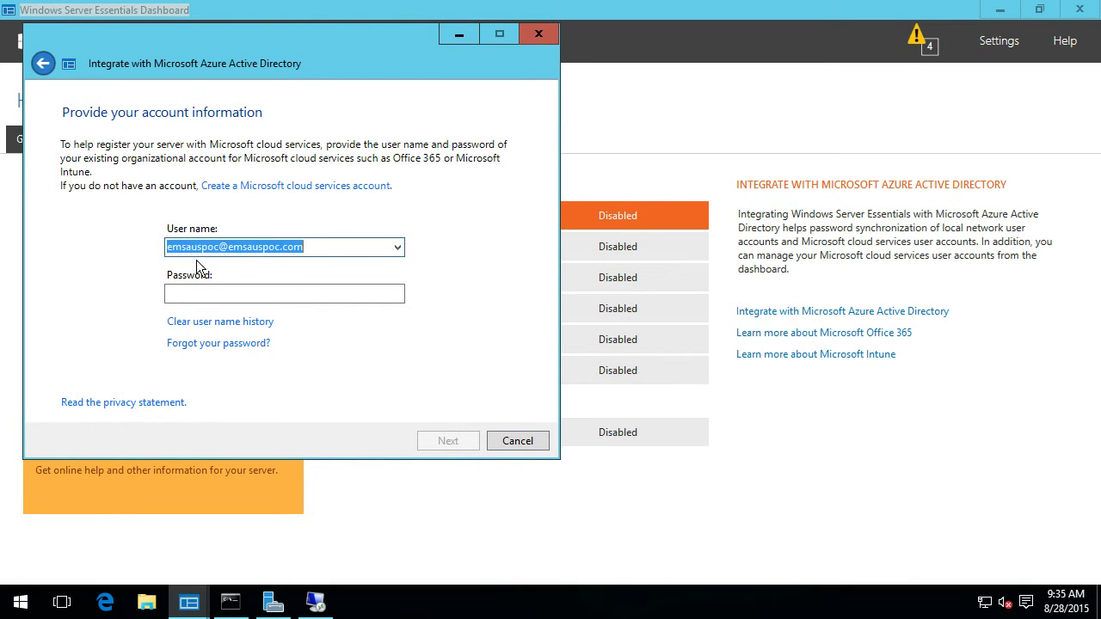
{"action": "left_click", "coordinate": [211, 295]}
{"action": "type", "text": "******"}
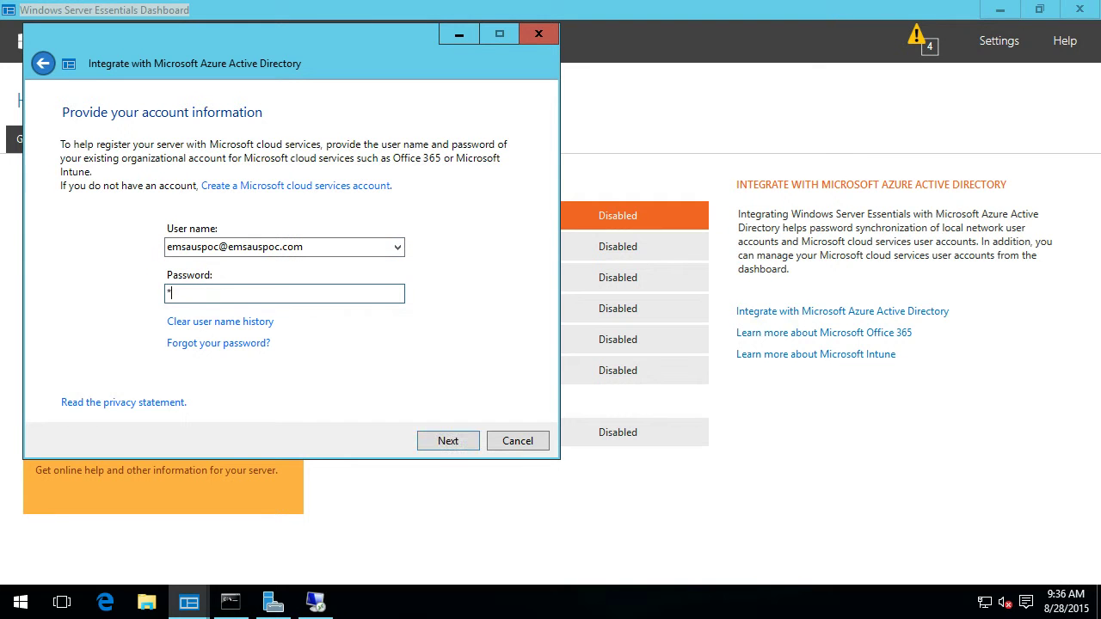
{"action": "type", "text": "**"}
{"action": "left_click", "coordinate": [435, 443]}
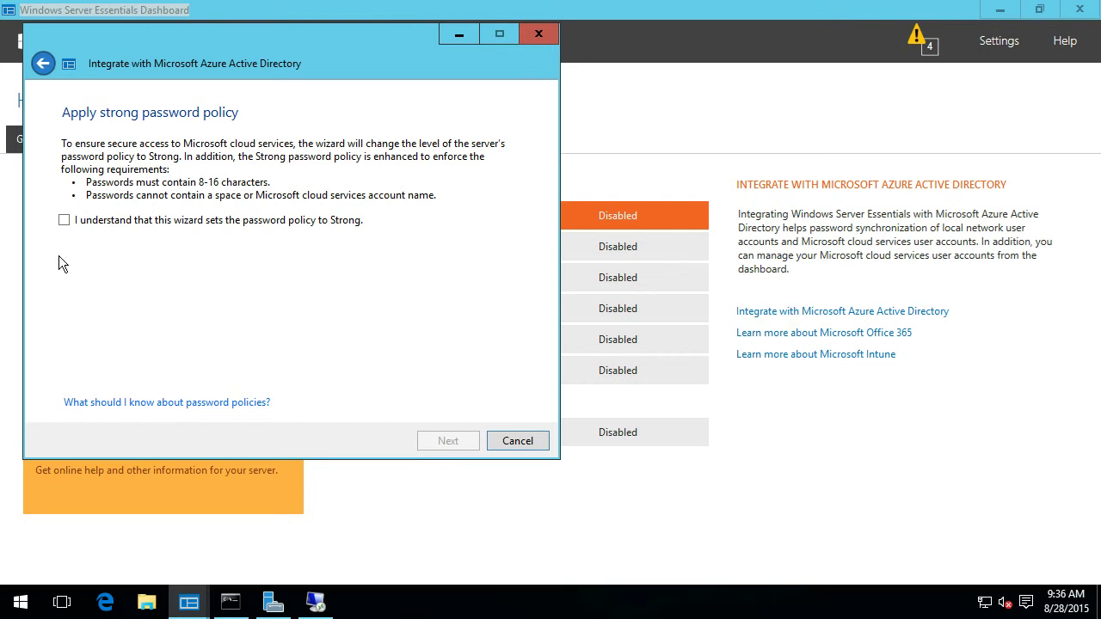
{"action": "left_click", "coordinate": [64, 221]}
{"action": "left_click", "coordinate": [447, 442]}
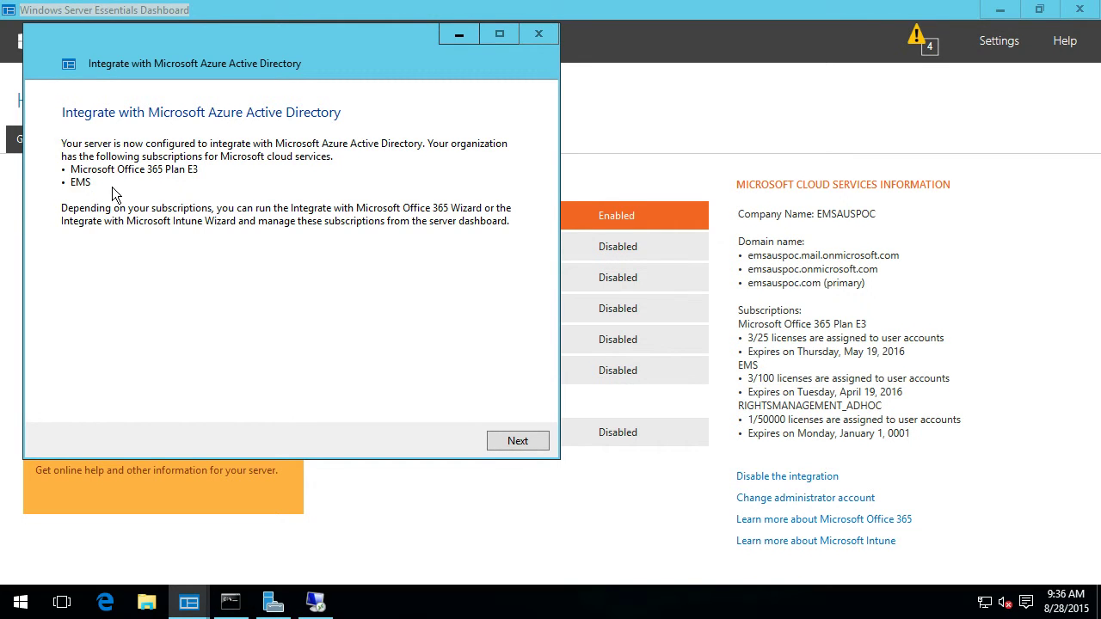
- Finish the Azure AD wizard past the summary and close it at the restart warning
{"action": "left_click", "coordinate": [518, 441]}
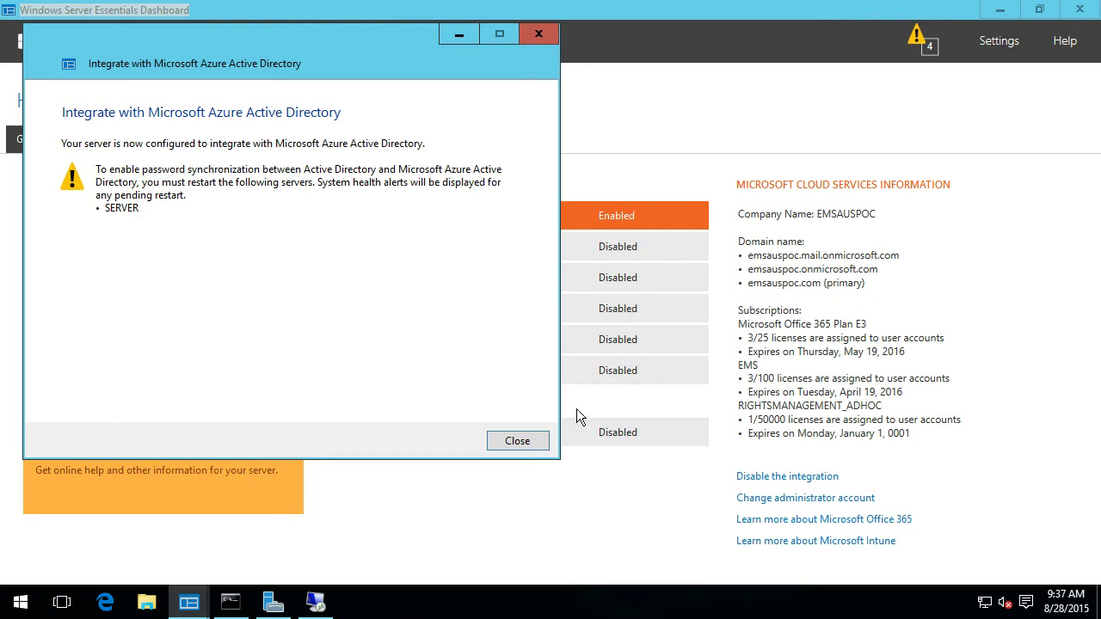
{"action": "left_click", "coordinate": [516, 441]}
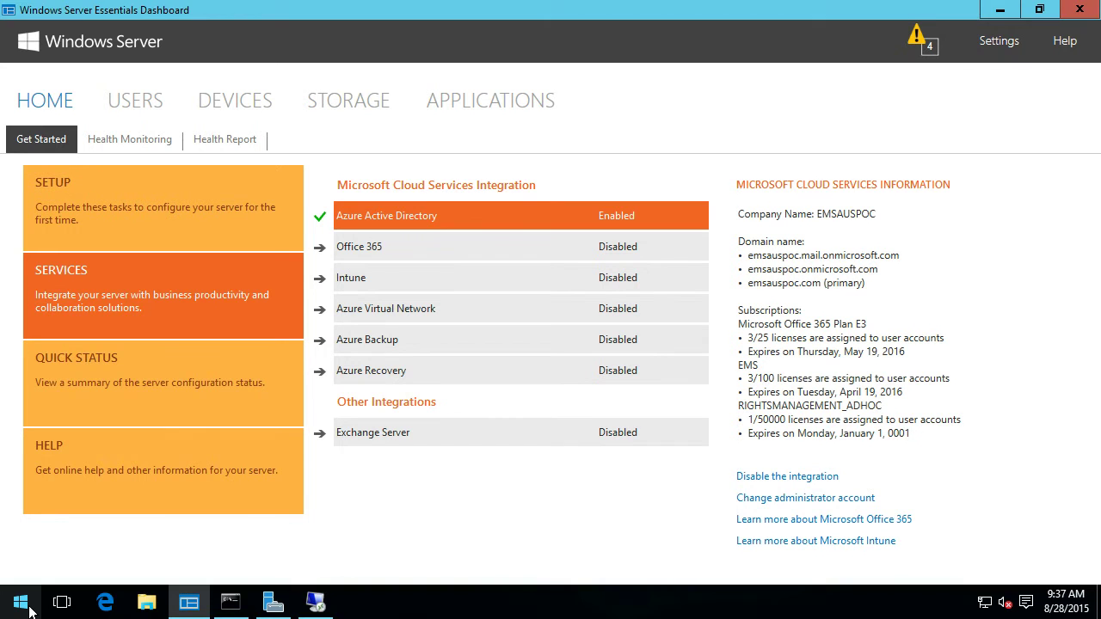
- Restart the server through the Start menu's Shut down or sign out > Restart
{"action": "right_click", "coordinate": [30, 610]}
{"action": "mouse_move", "coordinate": [220, 573]}
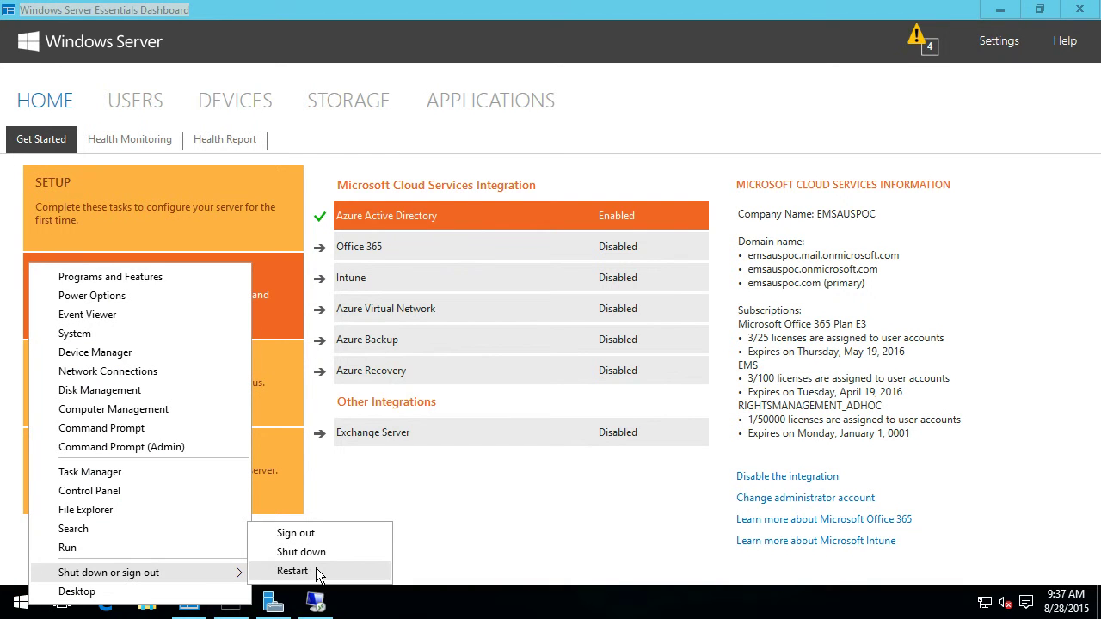
{"action": "left_click", "coordinate": [318, 572]}
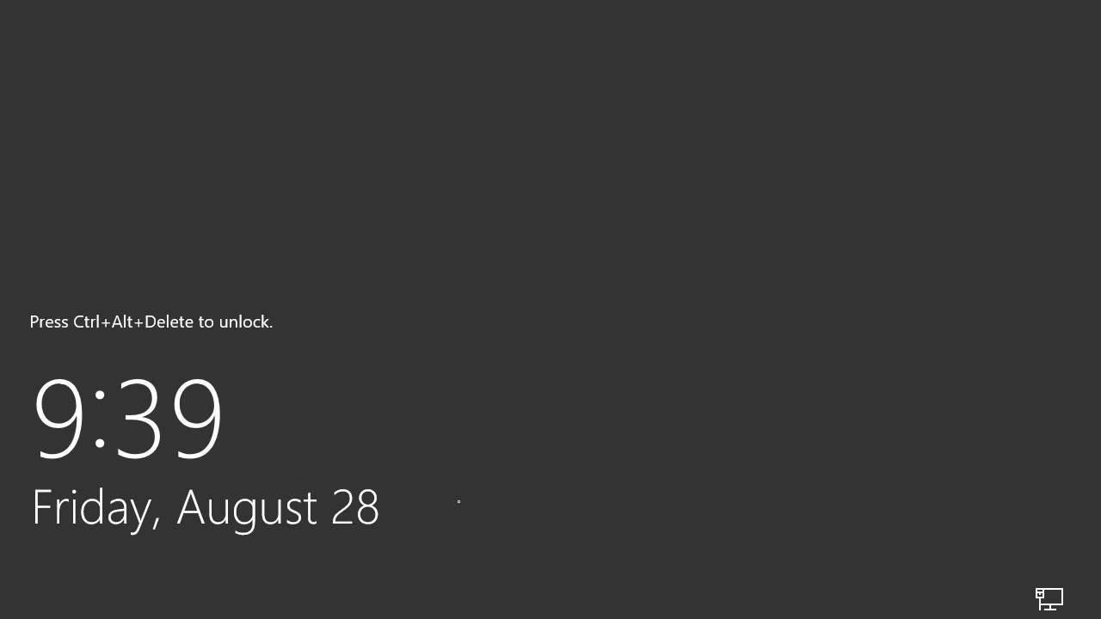
- Sign back in with the account password and relaunch the Windows Server Essentials Dashboard
{"action": "key", "text": "ctrl+alt+Delete"}
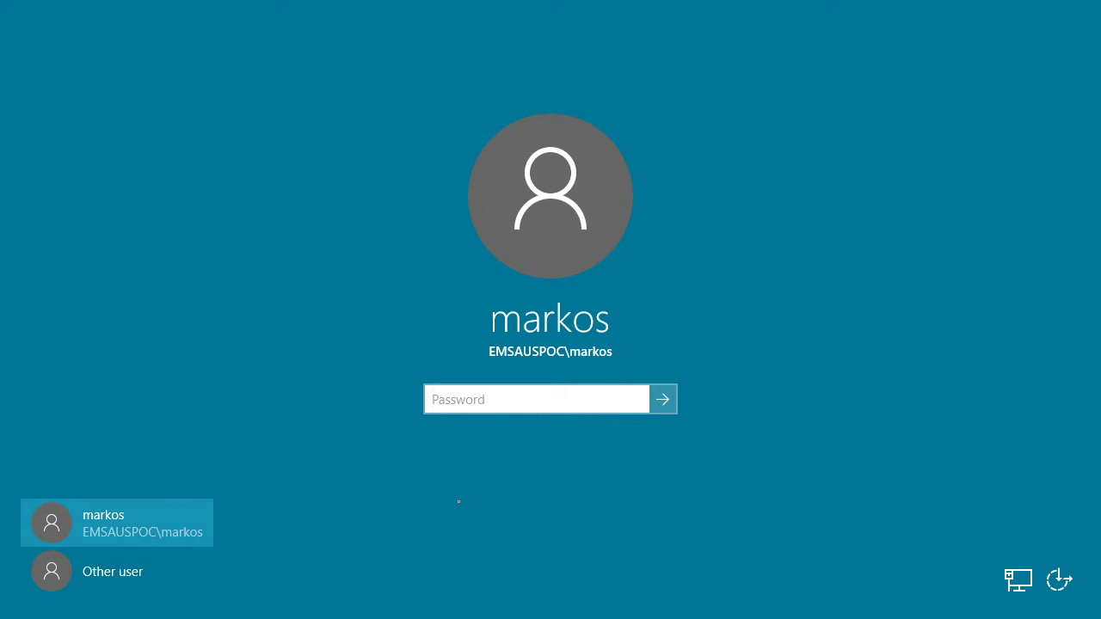
{"action": "type", "text": "************"}
{"action": "key", "text": "Return"}
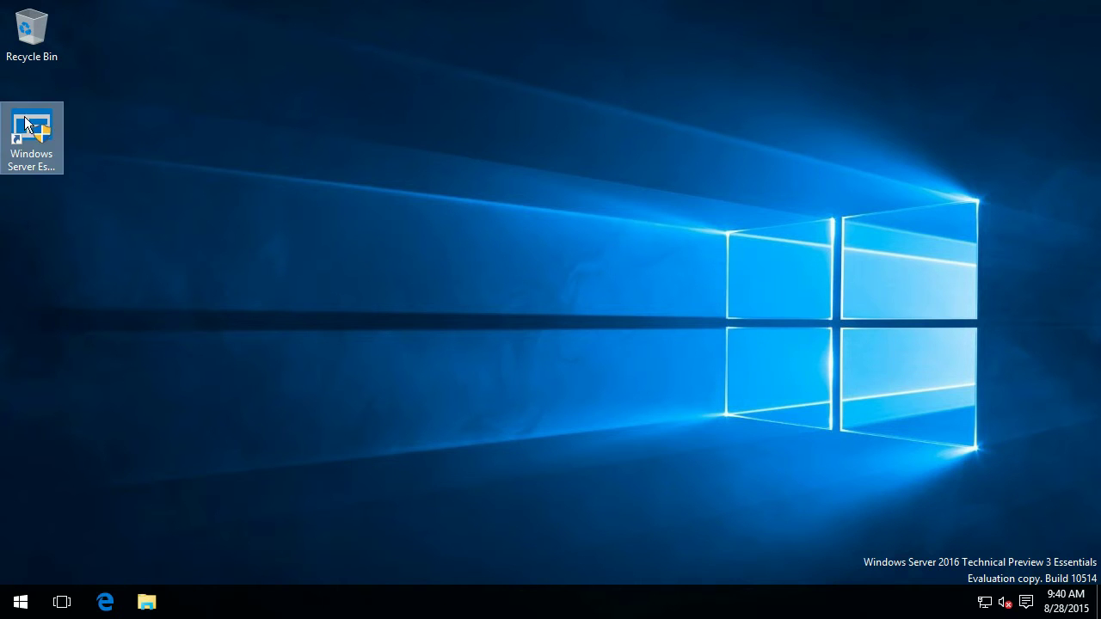
{"action": "double_click", "coordinate": [34, 126]}
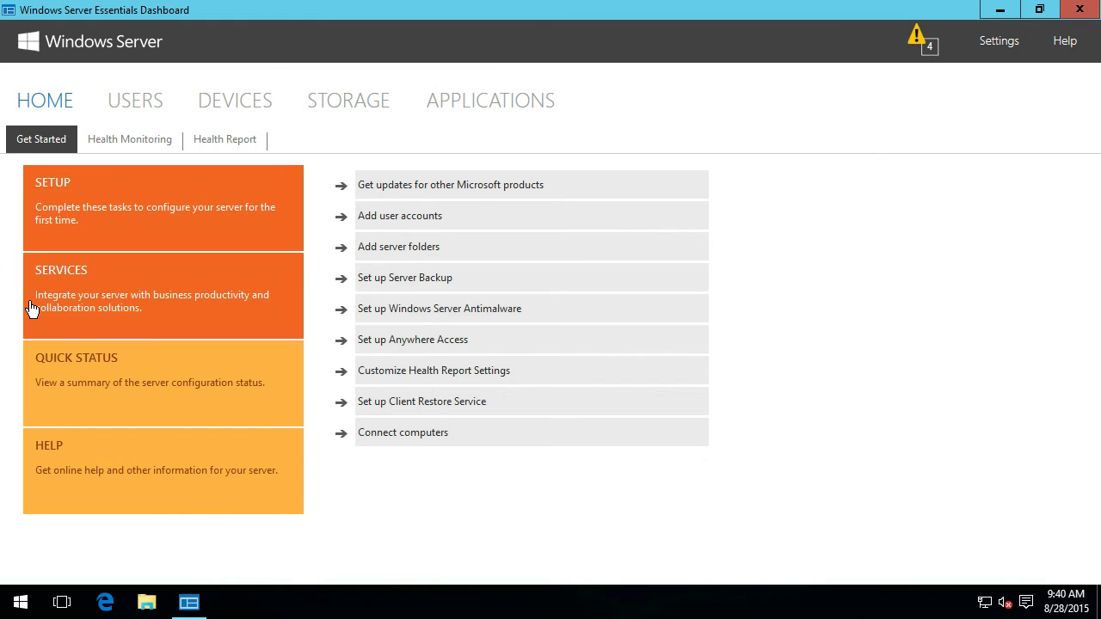
- Select Office 365 in Services, run its integration wizard with Configure, and close it
{"action": "left_click", "coordinate": [82, 305]}
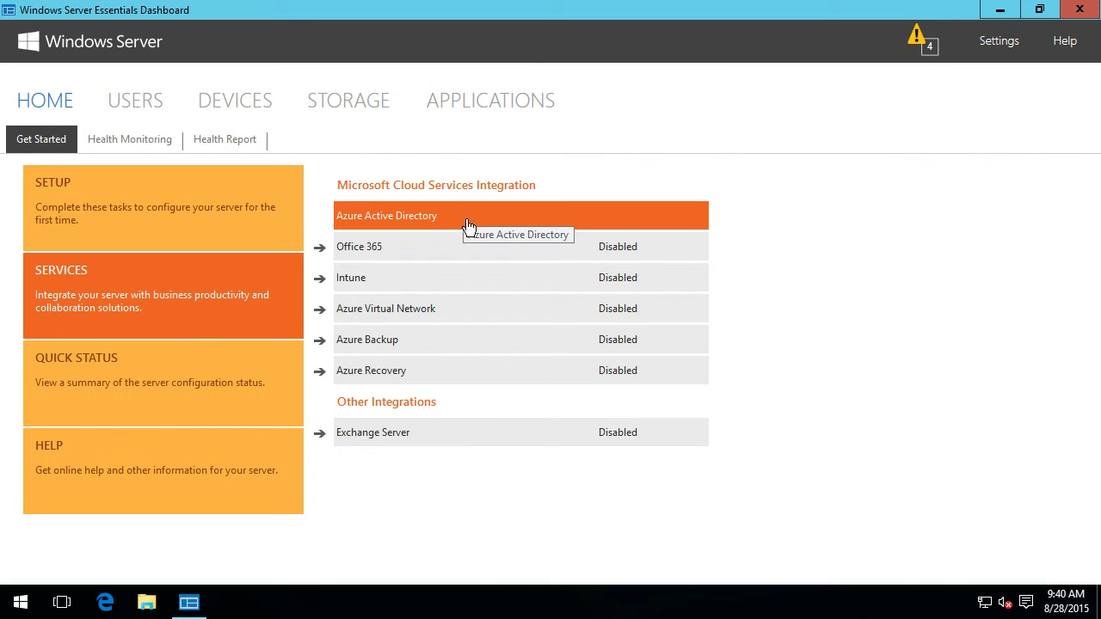
{"action": "left_click", "coordinate": [376, 250]}
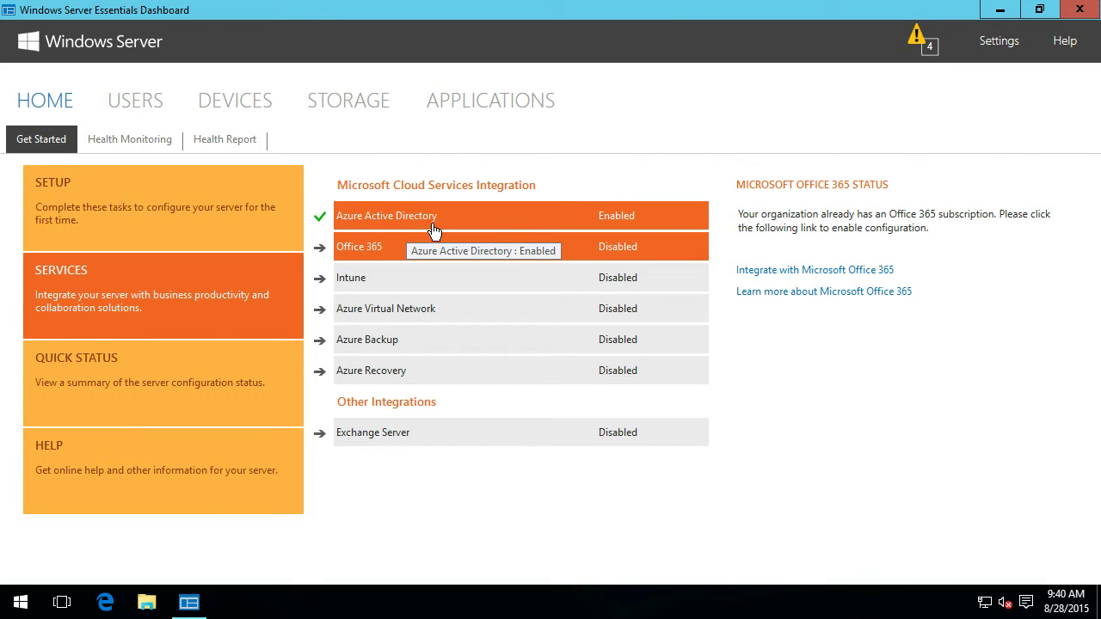
{"action": "left_click", "coordinate": [824, 272]}
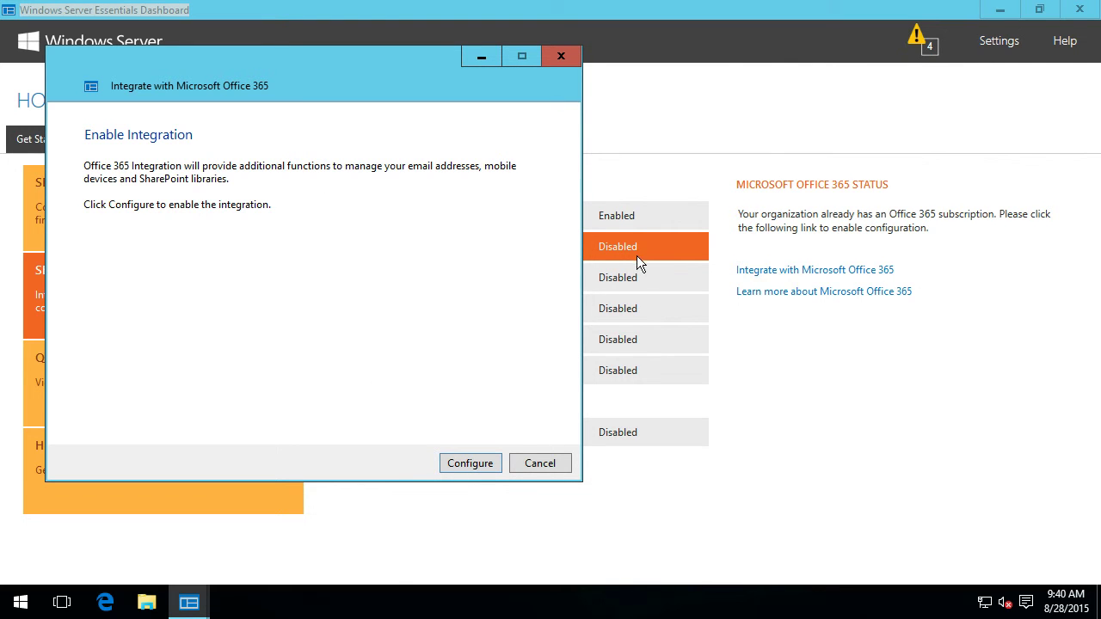
{"action": "left_click", "coordinate": [470, 463]}
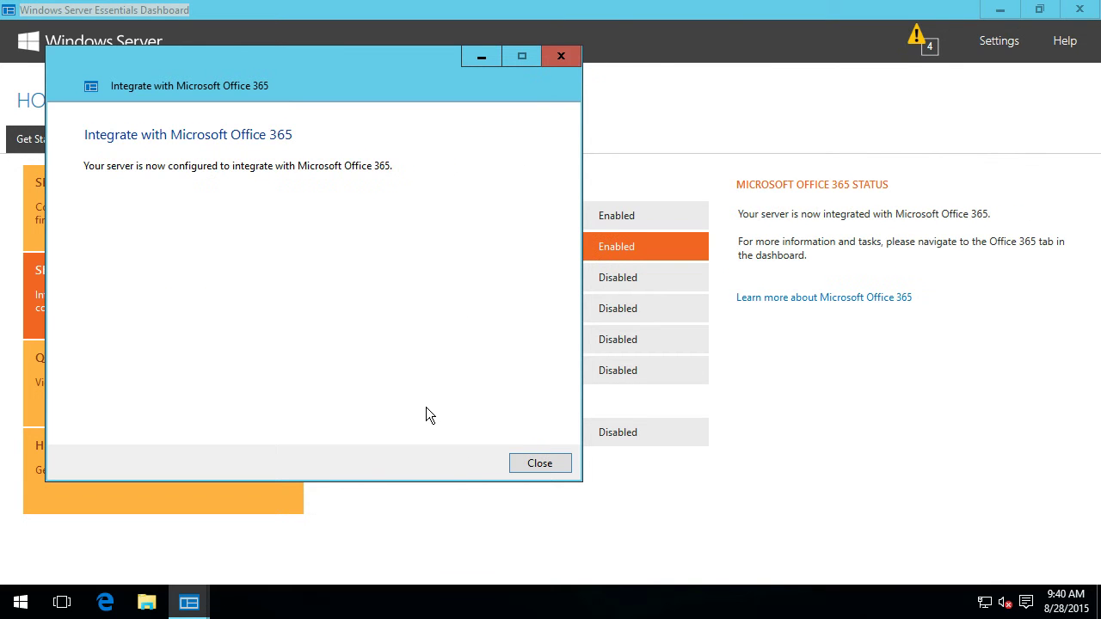
{"action": "left_click", "coordinate": [540, 463]}
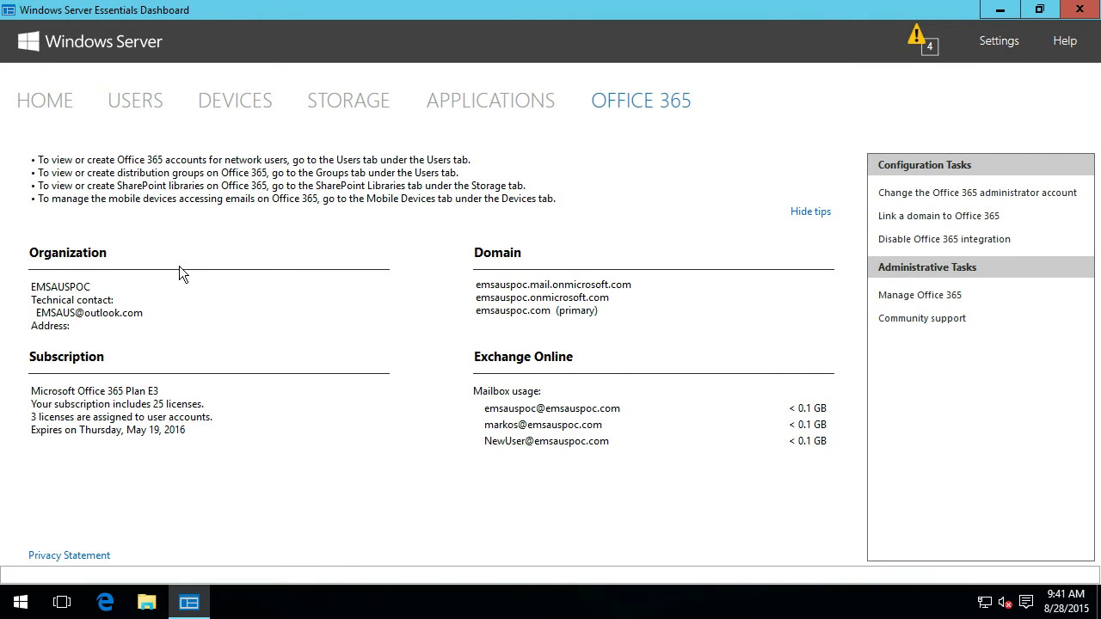
- Select Intune on the Home page, run the Microsoft Intune integration with Configure, and close it
{"action": "left_click", "coordinate": [53, 103]}
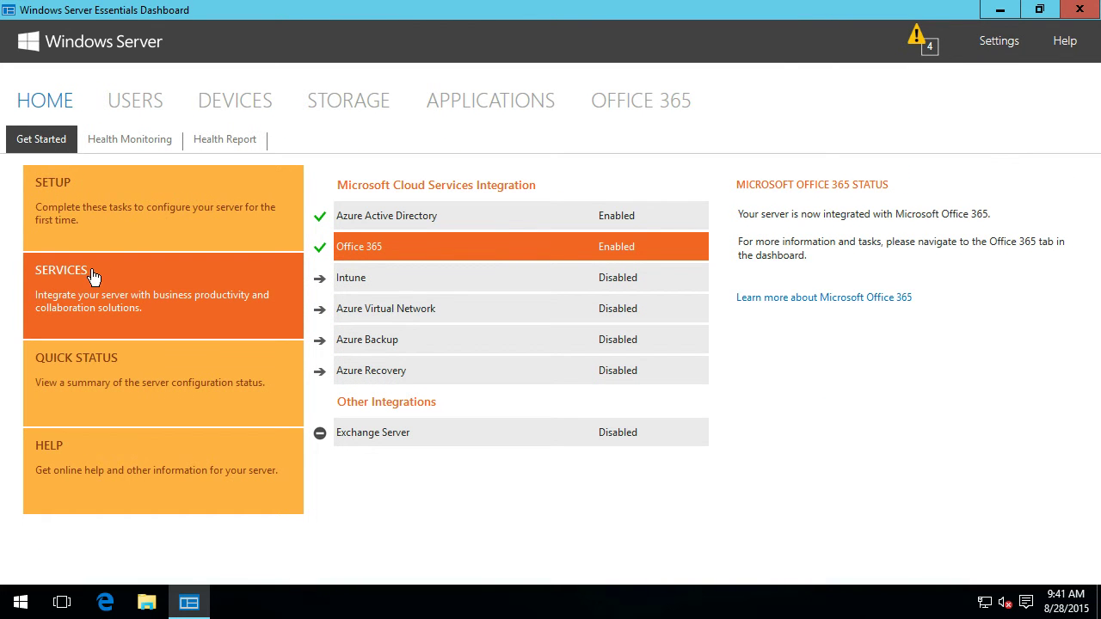
{"action": "left_click", "coordinate": [354, 280]}
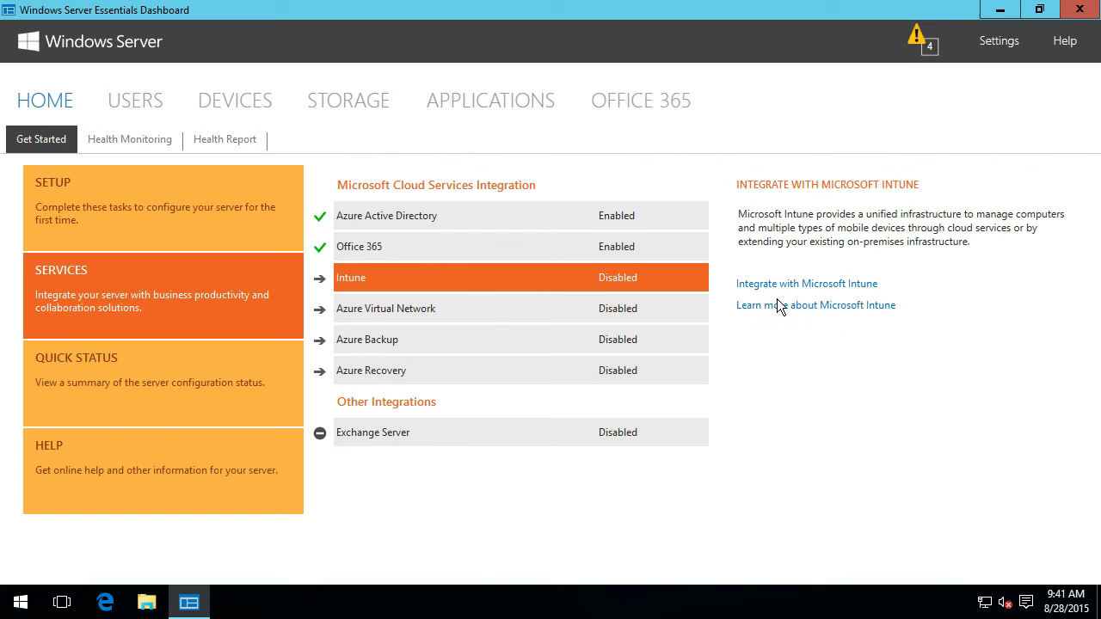
{"action": "left_click", "coordinate": [827, 285]}
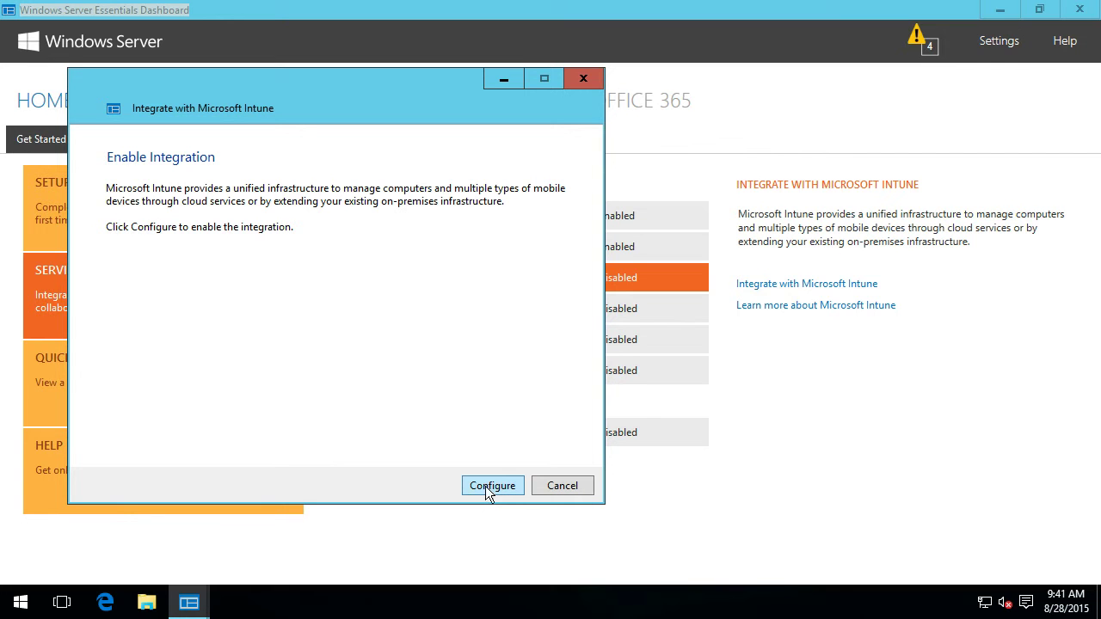
{"action": "left_click", "coordinate": [492, 486]}
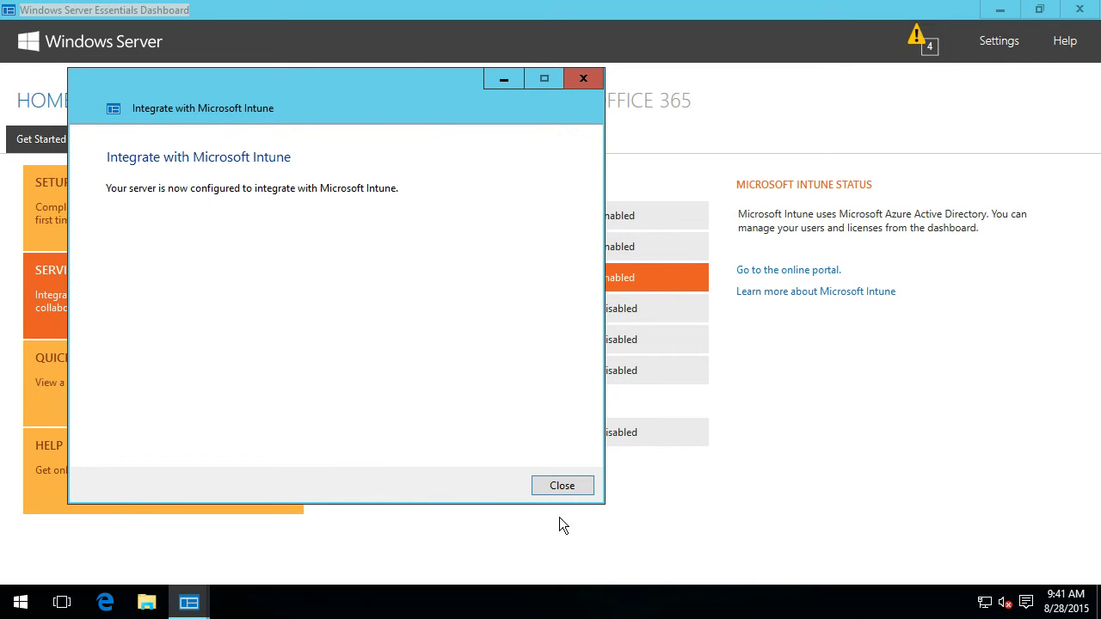
{"action": "left_click", "coordinate": [563, 486]}
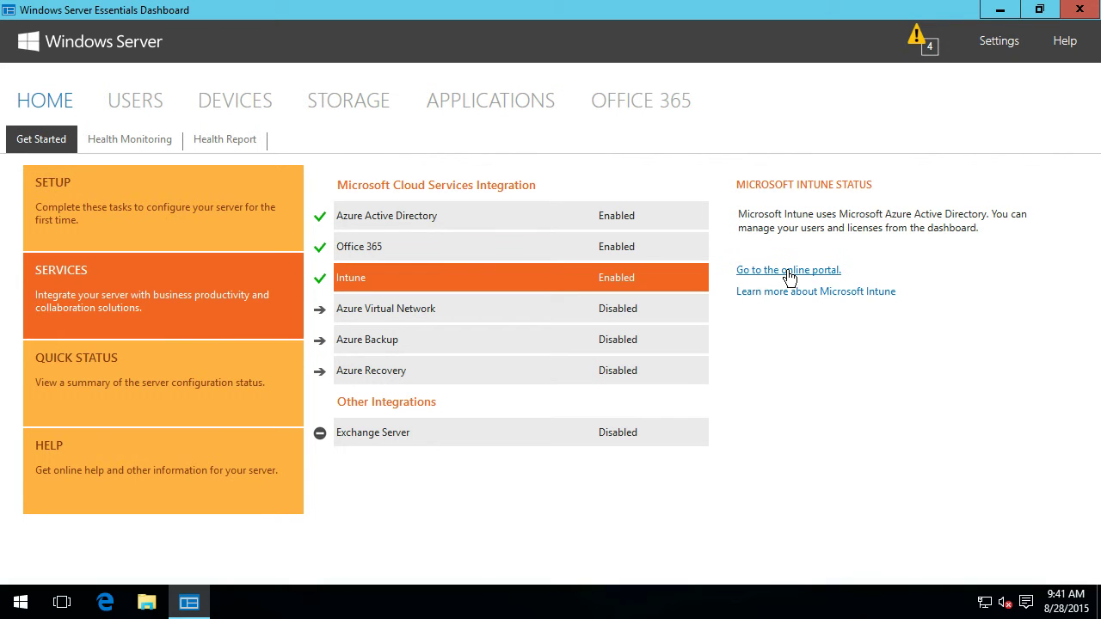
- Switch to the USERS page showing the Administrator account and user tasks
{"action": "left_click", "coordinate": [142, 104]}
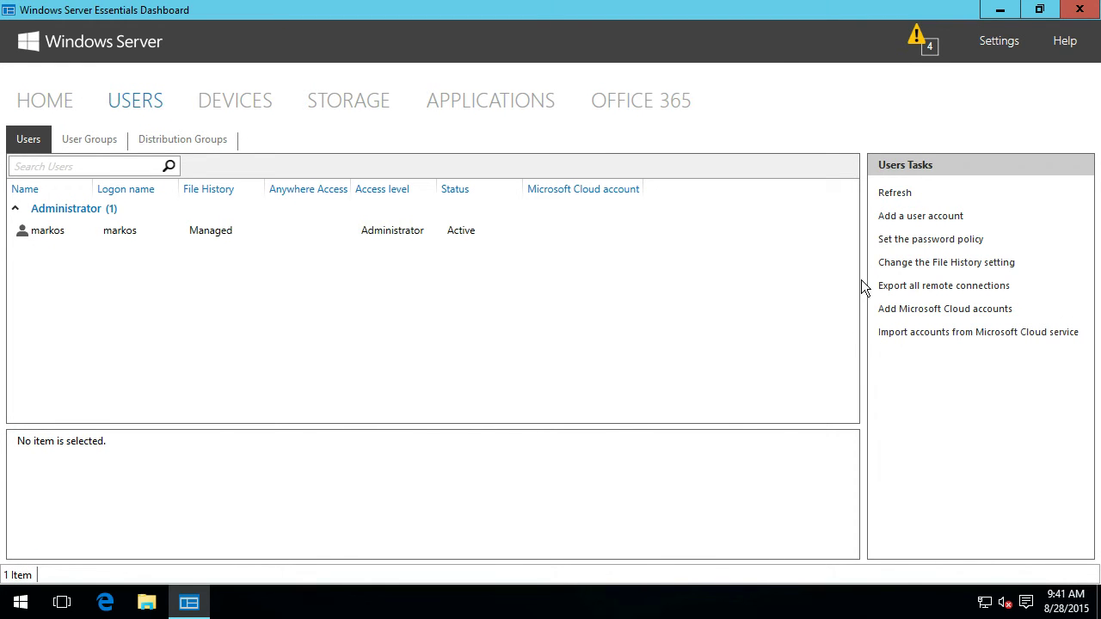
- Add a user account with first name 'Essentials', last name 'User', and a password
{"action": "left_click", "coordinate": [920, 216]}
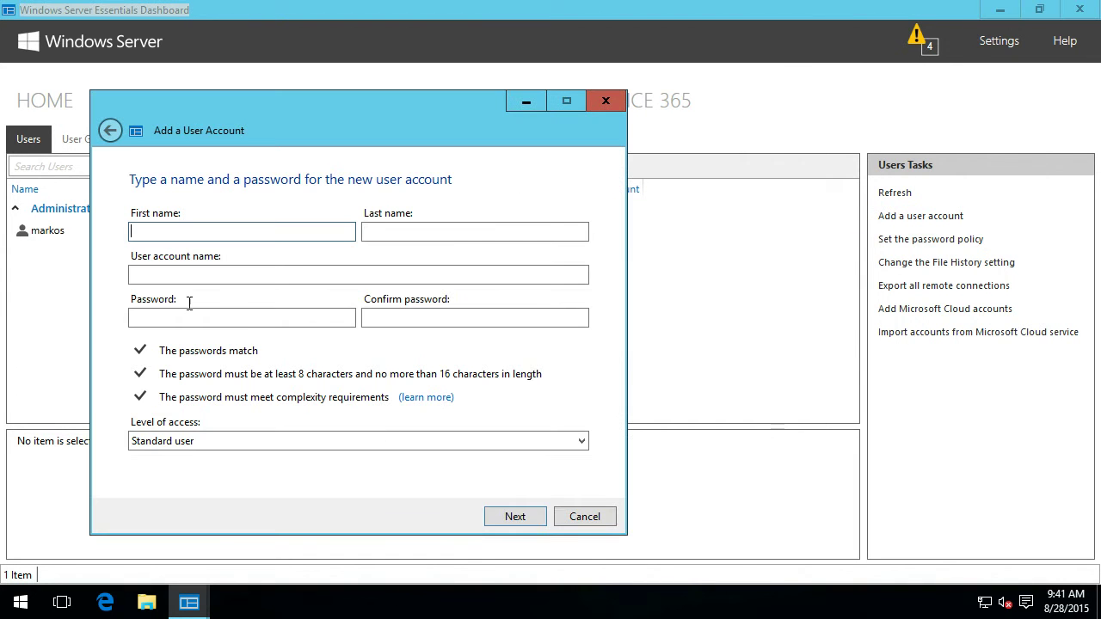
{"action": "type", "text": "Essentials"}
{"action": "key", "text": "Tab"}
{"action": "type", "text": "User"}
{"action": "key", "text": "Tab"}
{"action": "key", "text": "Tab"}
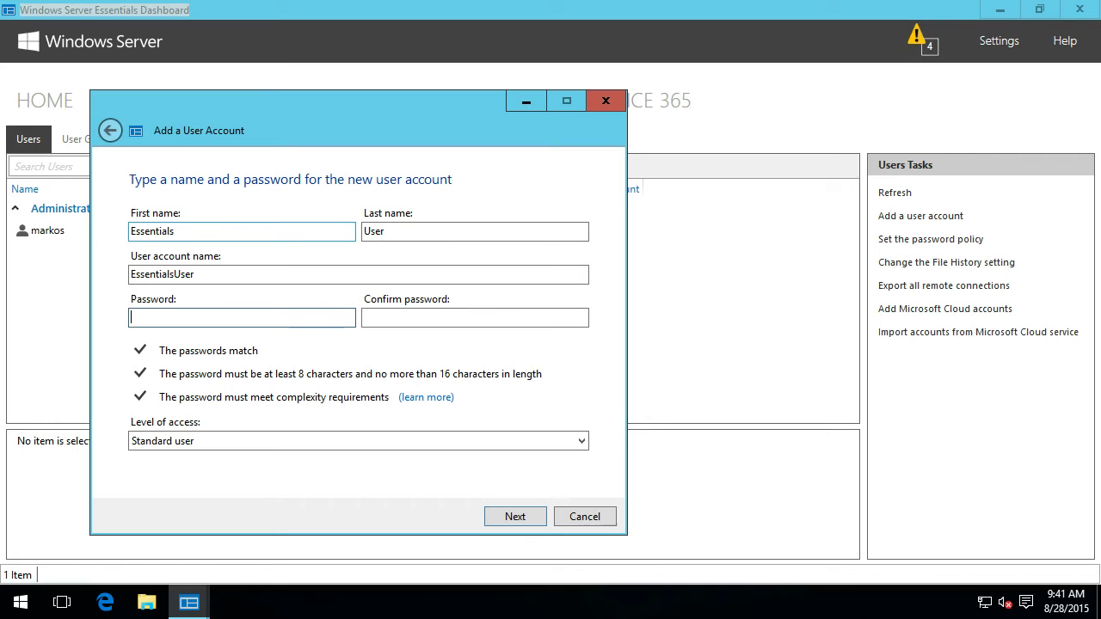
{"action": "type", "text": "••••••••"}
{"action": "left_click", "coordinate": [365, 317]}
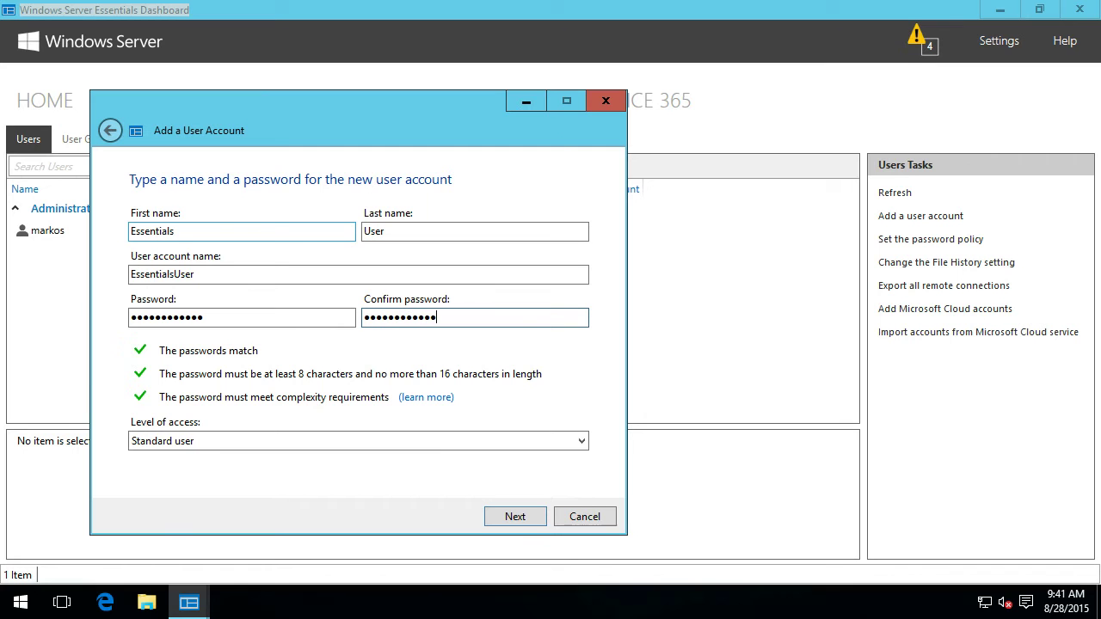
- Choose to create a new Microsoft Cloud Services account on emsauspoc.com, then continue to licence assignment
{"action": "left_click", "coordinate": [507, 520]}
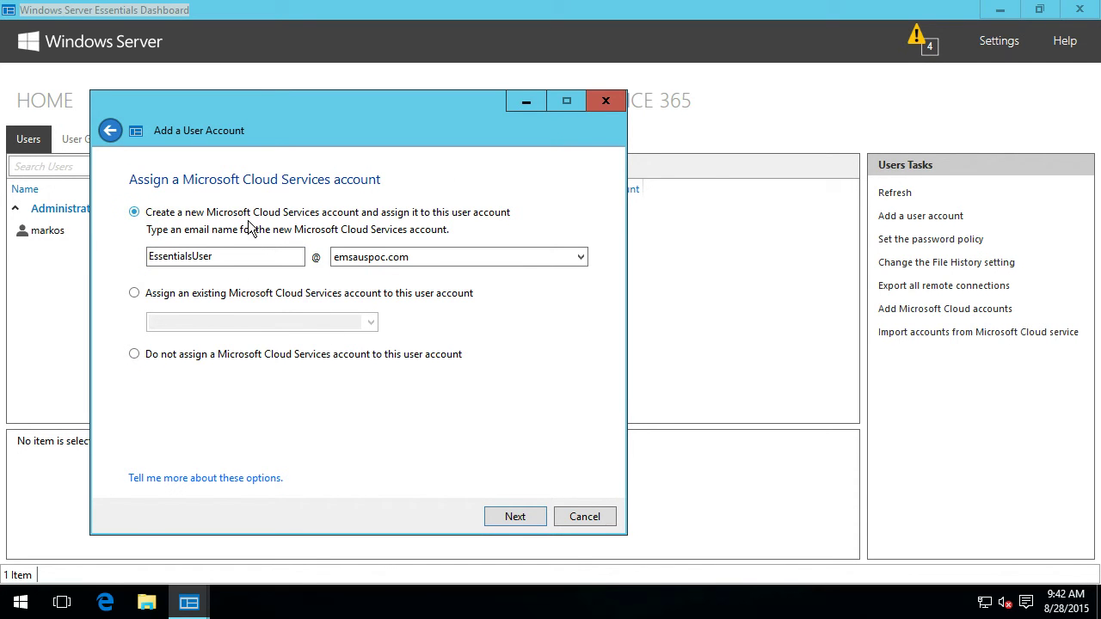
{"action": "left_click", "coordinate": [411, 258]}
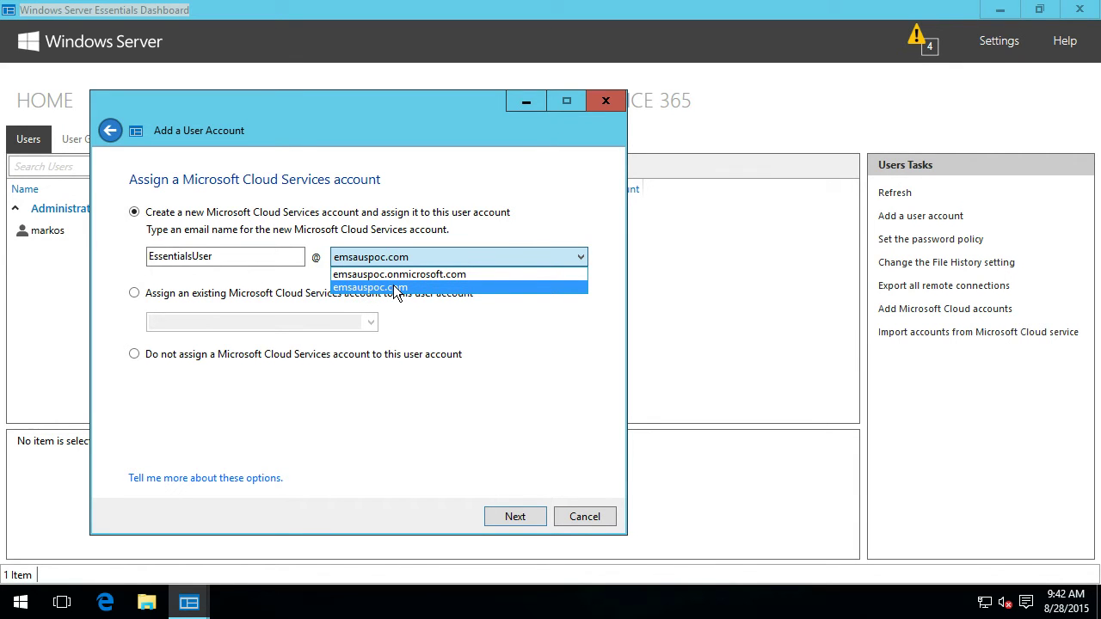
{"action": "left_click", "coordinate": [394, 290]}
{"action": "left_click", "coordinate": [392, 294]}
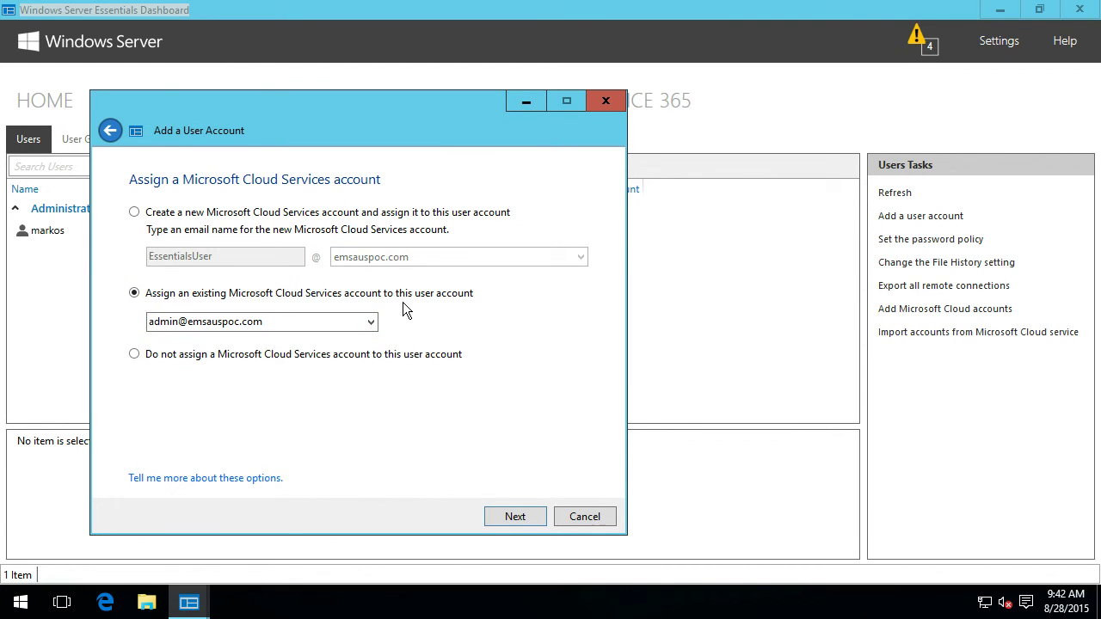
{"action": "left_click", "coordinate": [371, 325]}
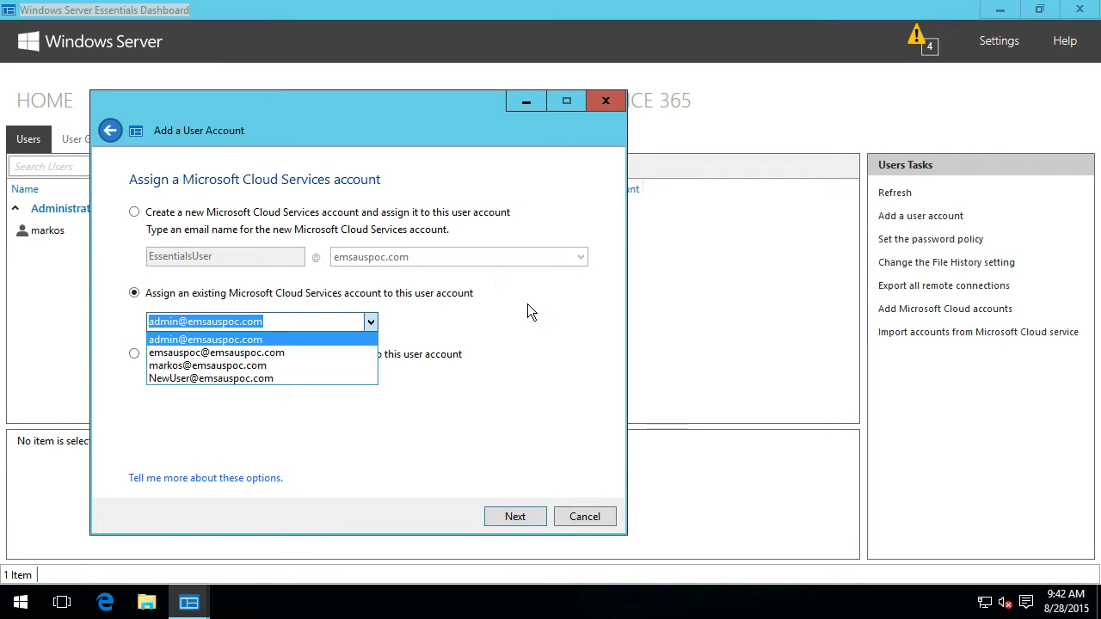
{"action": "left_click", "coordinate": [444, 301]}
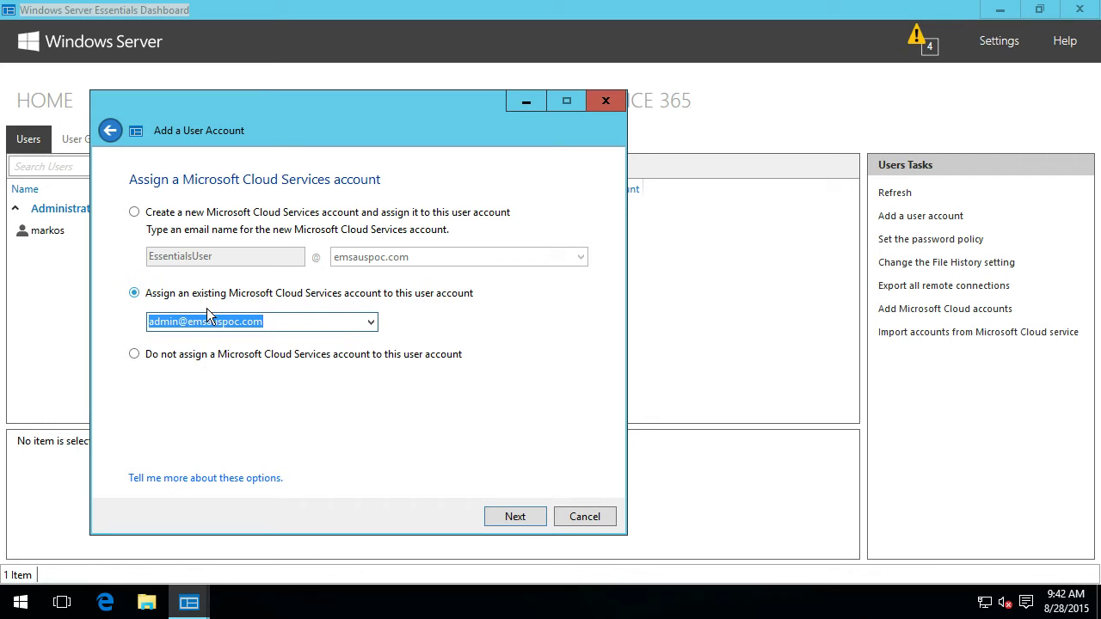
{"action": "left_click", "coordinate": [135, 213]}
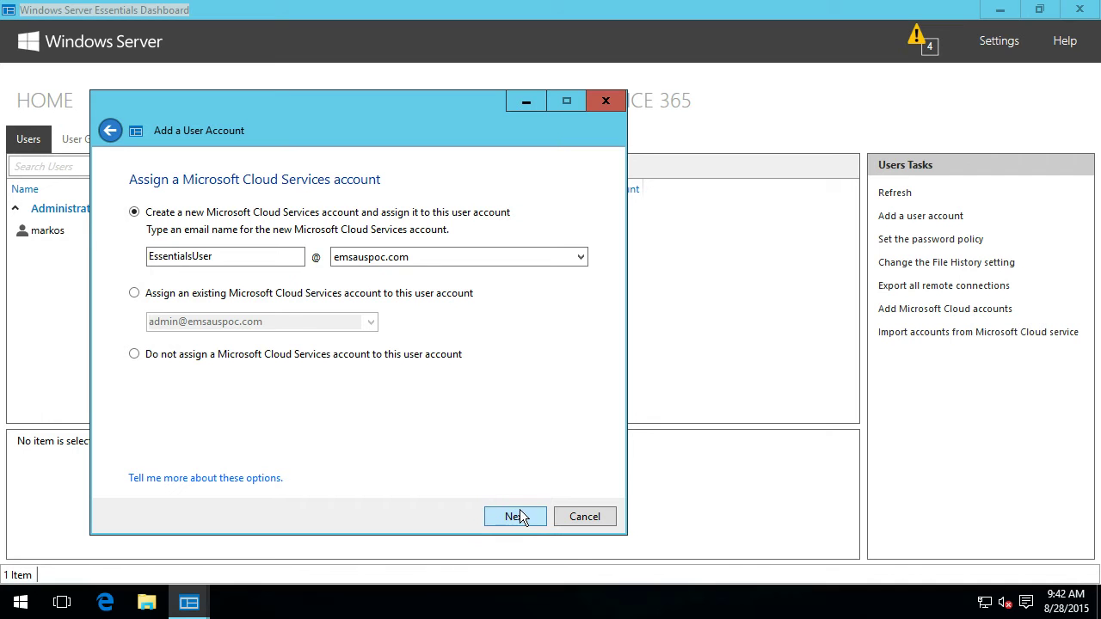
{"action": "left_click", "coordinate": [519, 514]}
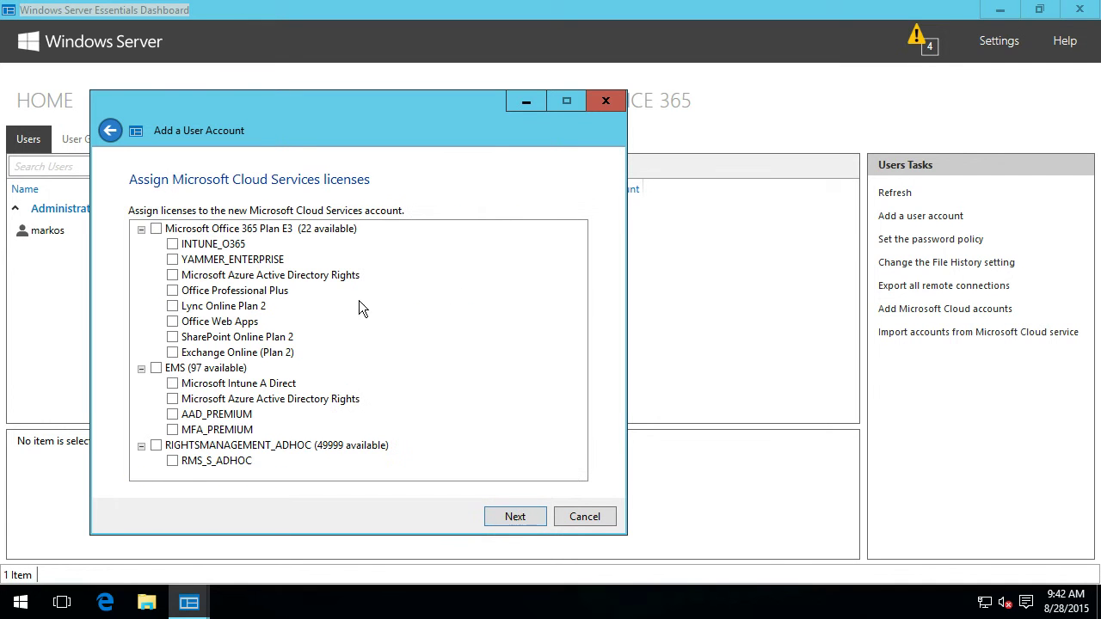
- License Office 365 Plan E3 and EMS, keeping EMS's Azure AD Rights and excluding INTUNE_O365 and E3's
{"action": "left_click", "coordinate": [157, 230]}
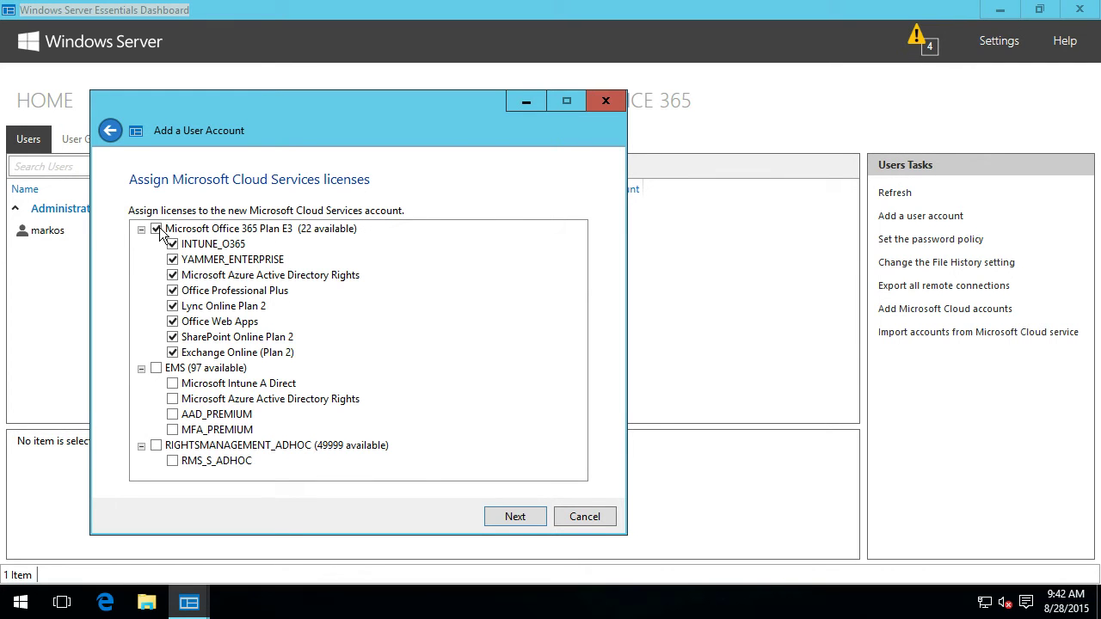
{"action": "left_click", "coordinate": [156, 369]}
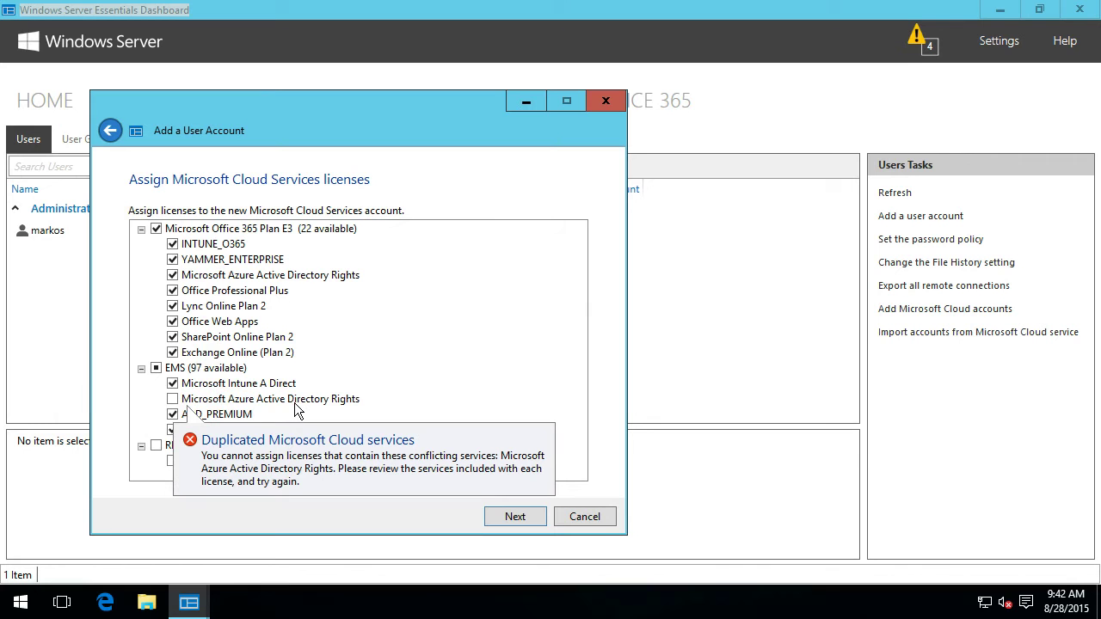
{"action": "left_click", "coordinate": [175, 246]}
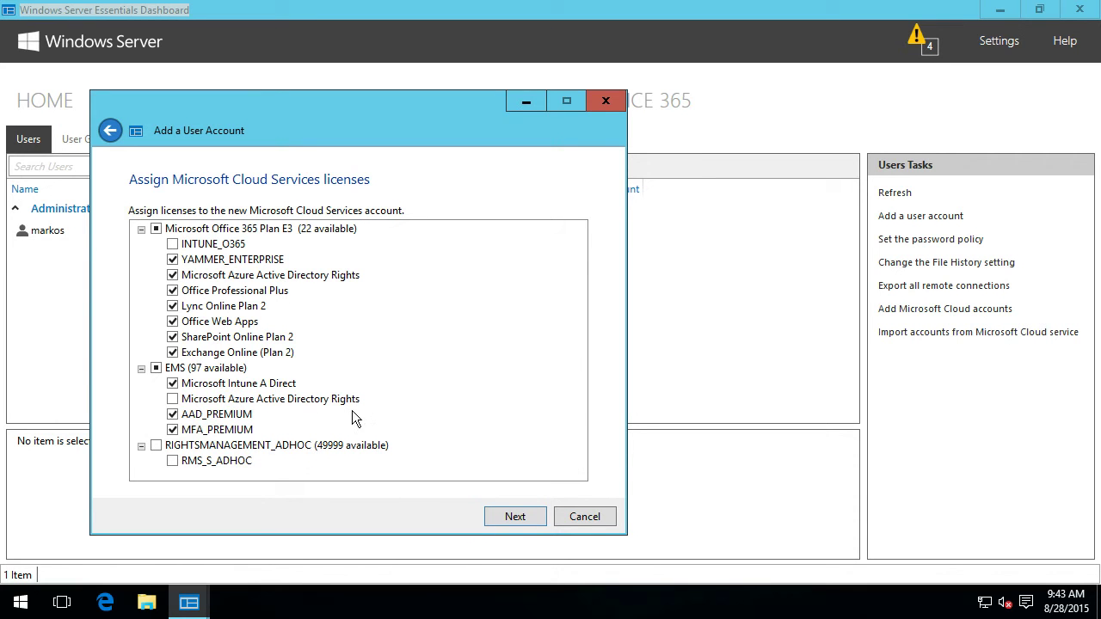
{"action": "left_click", "coordinate": [173, 275]}
{"action": "left_click", "coordinate": [176, 401]}
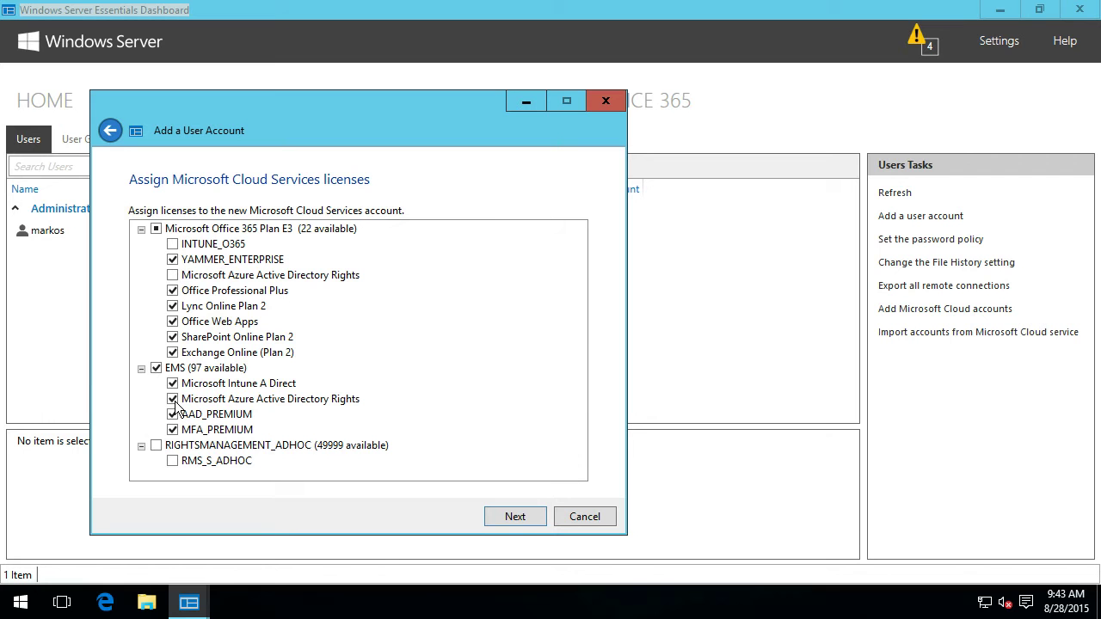
{"action": "left_click", "coordinate": [519, 518]}
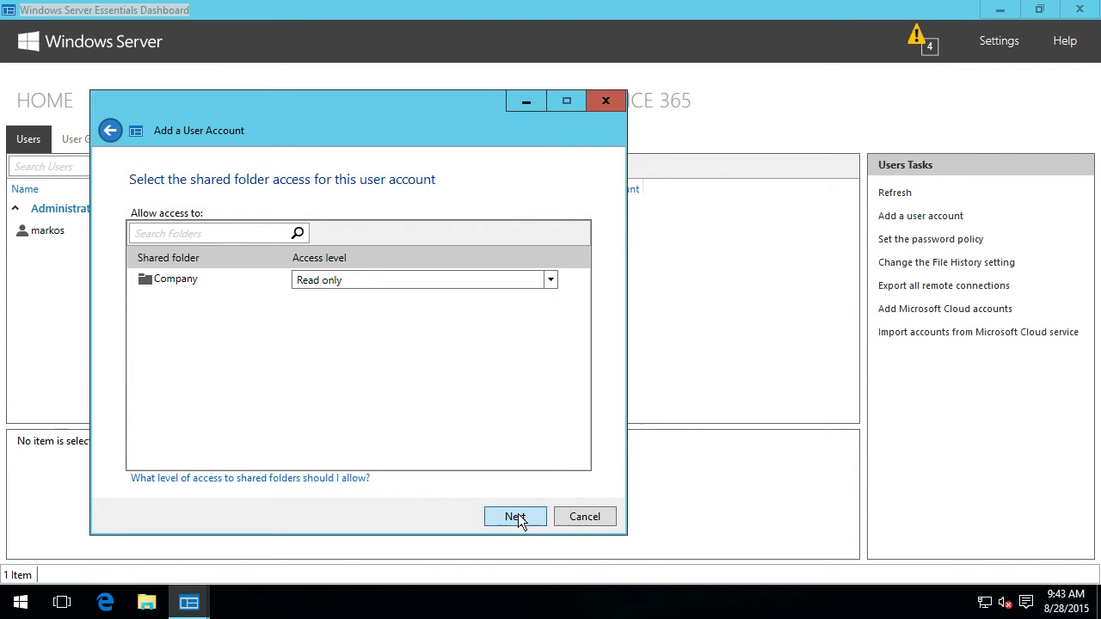
- Accept read-only Company folder access and VPN plus Remote Web Access, then create the EssentialsUser account
{"action": "left_click", "coordinate": [517, 515]}
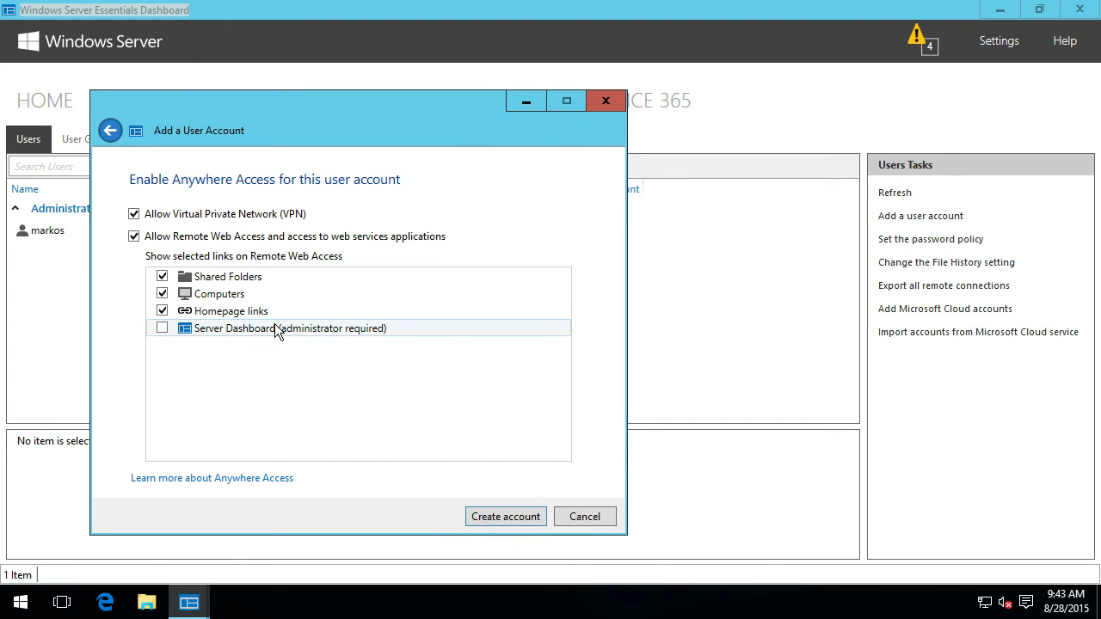
{"action": "left_click", "coordinate": [505, 519]}
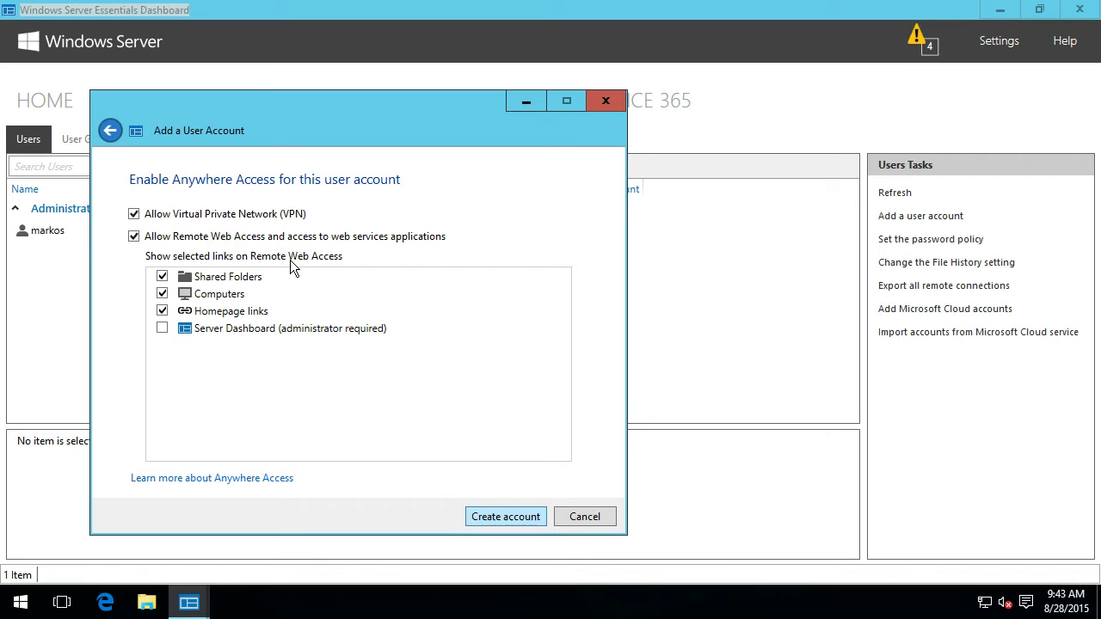
{"action": "left_click", "coordinate": [515, 517]}
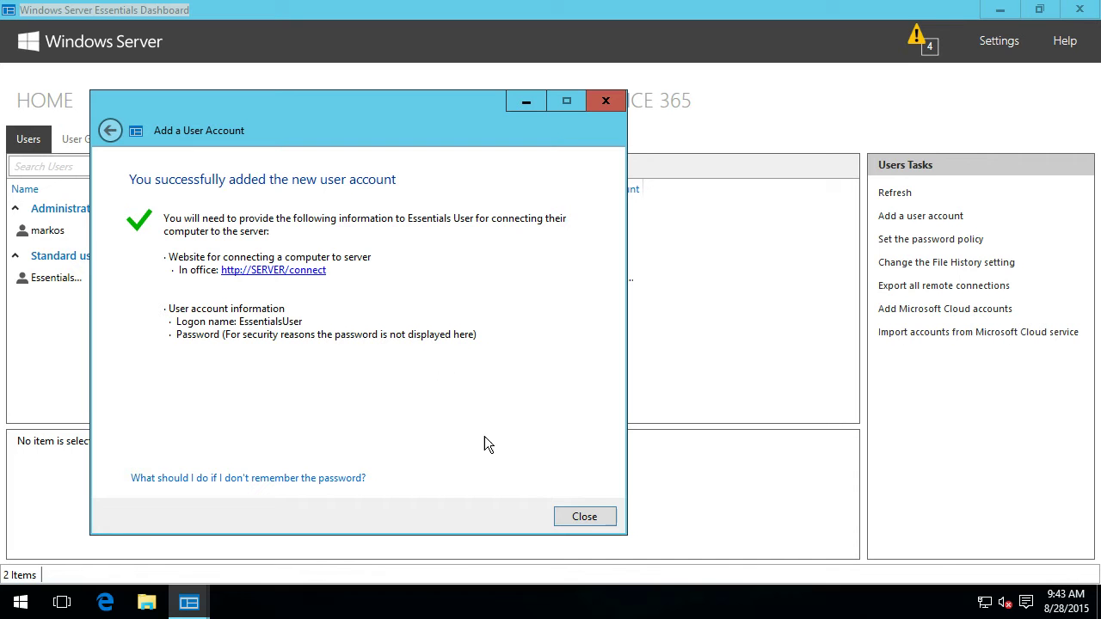
- Close the finished wizard and open the EssentialsUser account's properties, moving the window aside
{"action": "left_click", "coordinate": [585, 517]}
{"action": "double_click", "coordinate": [63, 278]}
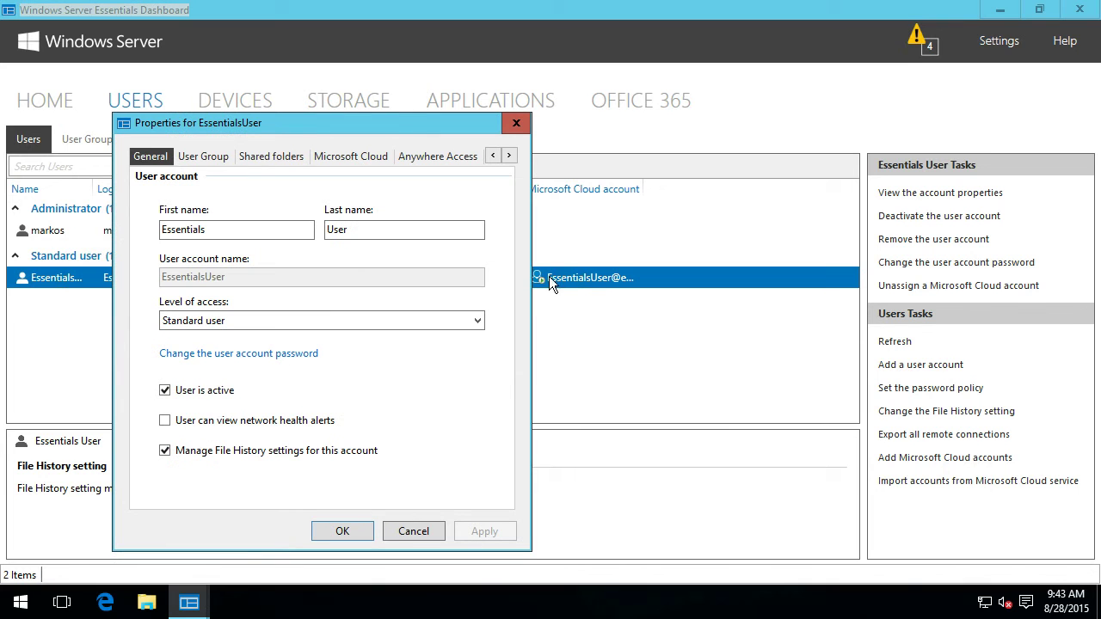
{"action": "left_click_drag", "start_coordinate": [392, 123], "coordinate": [515, 338]}
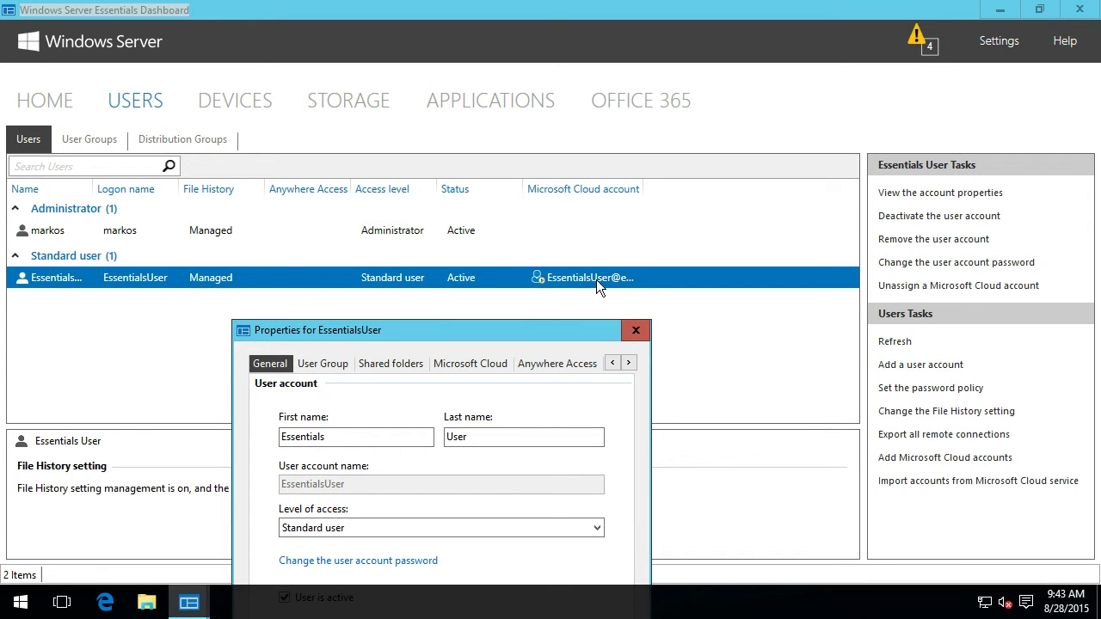
- Widen the Microsoft Cloud account column to show full addresses and raise the Properties window
{"action": "left_click_drag", "start_coordinate": [641, 191], "coordinate": [729, 198]}
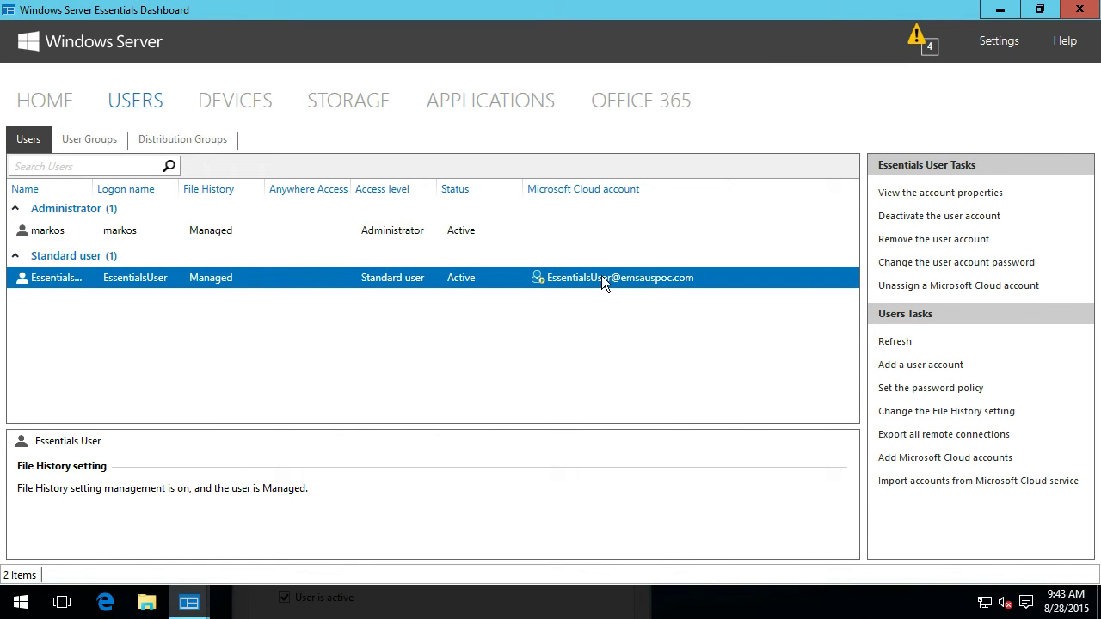
{"action": "mouse_move", "coordinate": [189, 602]}
{"action": "left_click", "coordinate": [288, 525]}
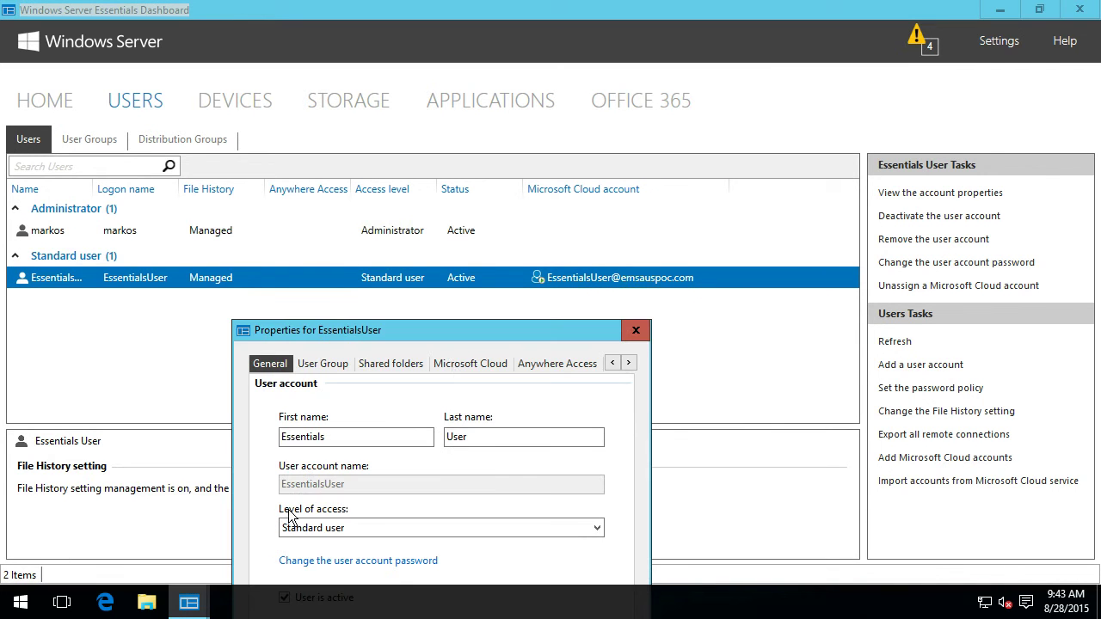
{"action": "left_click_drag", "start_coordinate": [456, 330], "coordinate": [448, 44]}
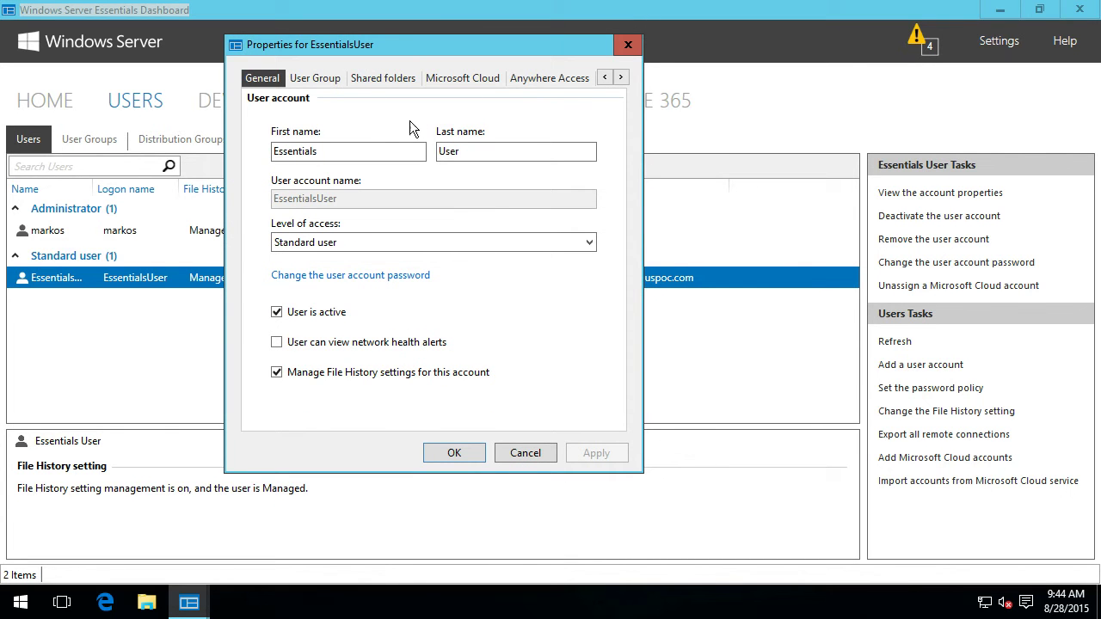
- Show EssentialsUser's Microsoft Cloud tab with sign-in Allowed and the Plan E3 and EMS licenses
{"action": "left_click", "coordinate": [461, 80]}
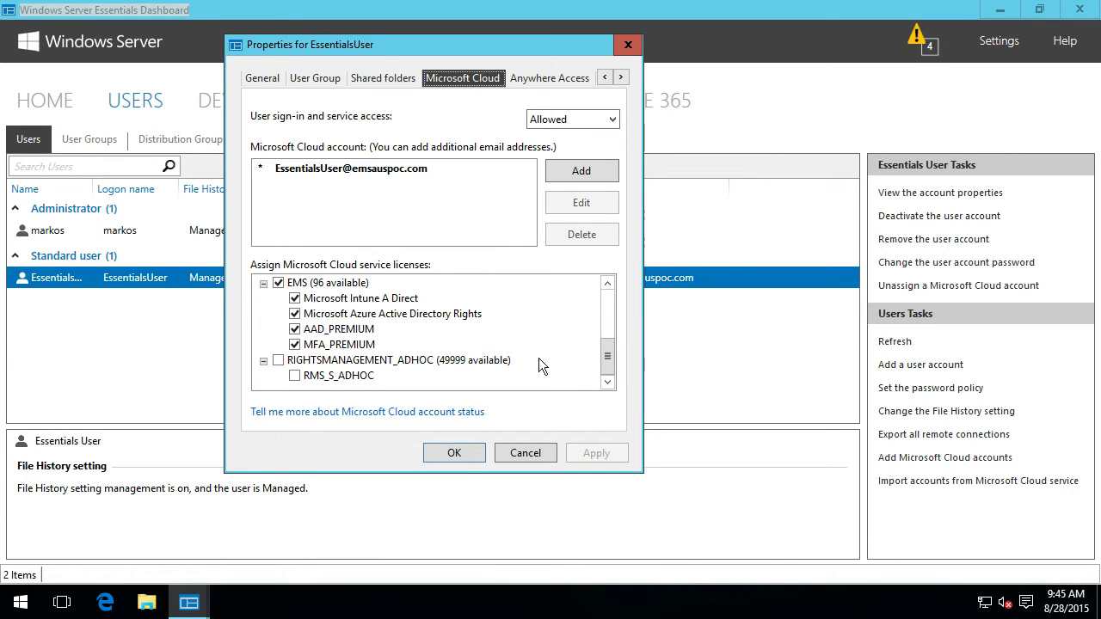
{"action": "mouse_move", "coordinate": [608, 370]}
{"action": "left_mouse_down"}
{"action": "mouse_move", "coordinate": [605, 292]}
{"action": "mouse_move", "coordinate": [608, 382]}
{"action": "left_mouse_up"}
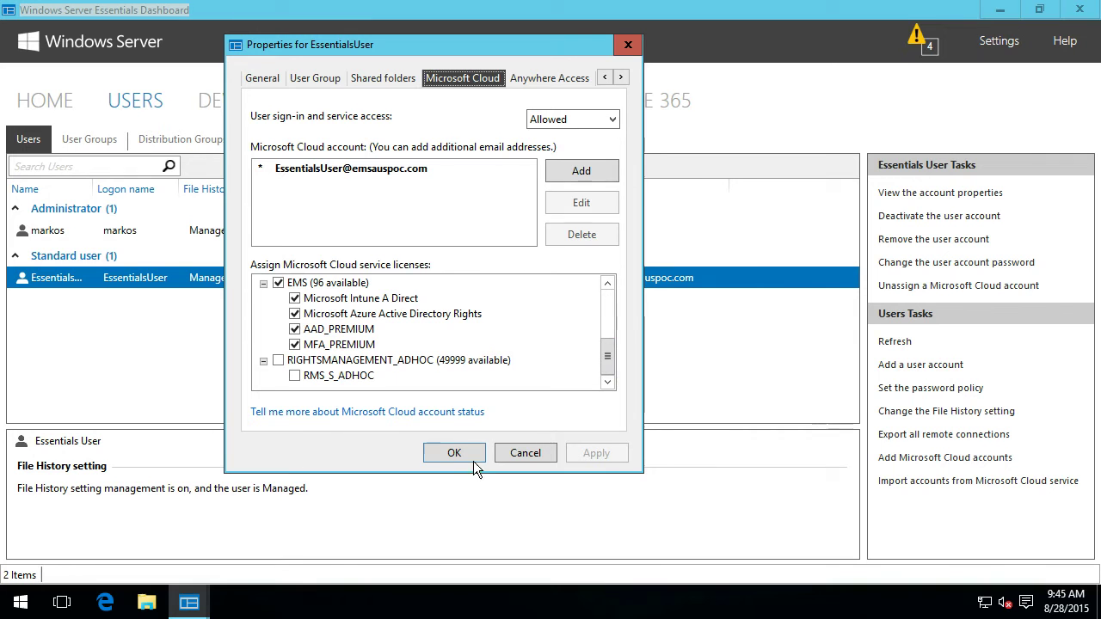
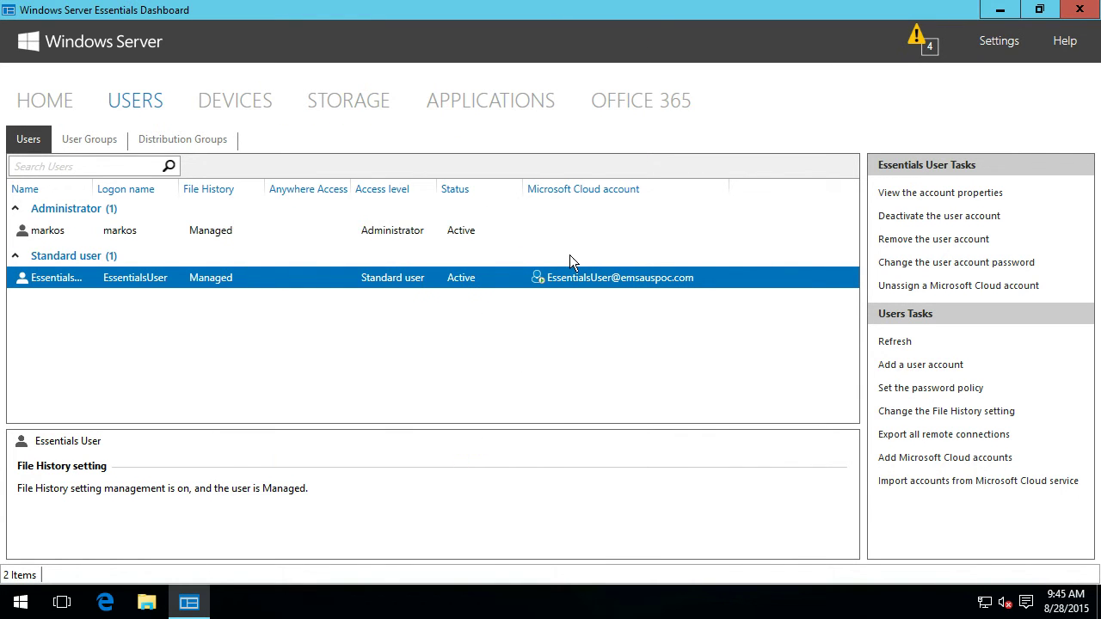
- Show the Azure Virtual Network integration details under the home page's cloud services
{"action": "left_click", "coordinate": [36, 100]}
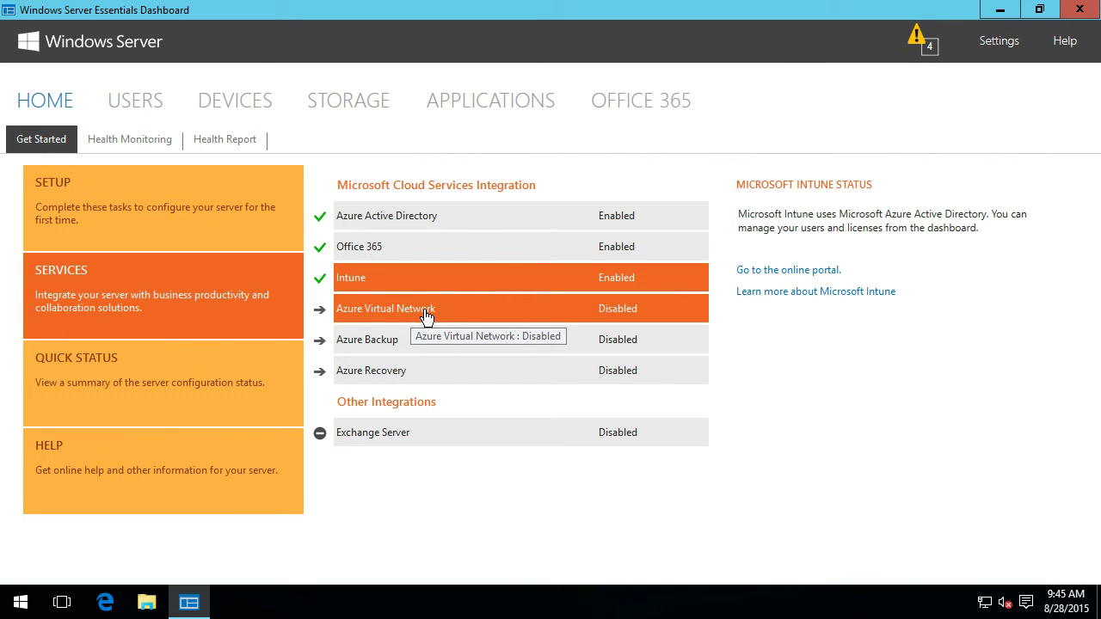
{"action": "left_click", "coordinate": [426, 315]}
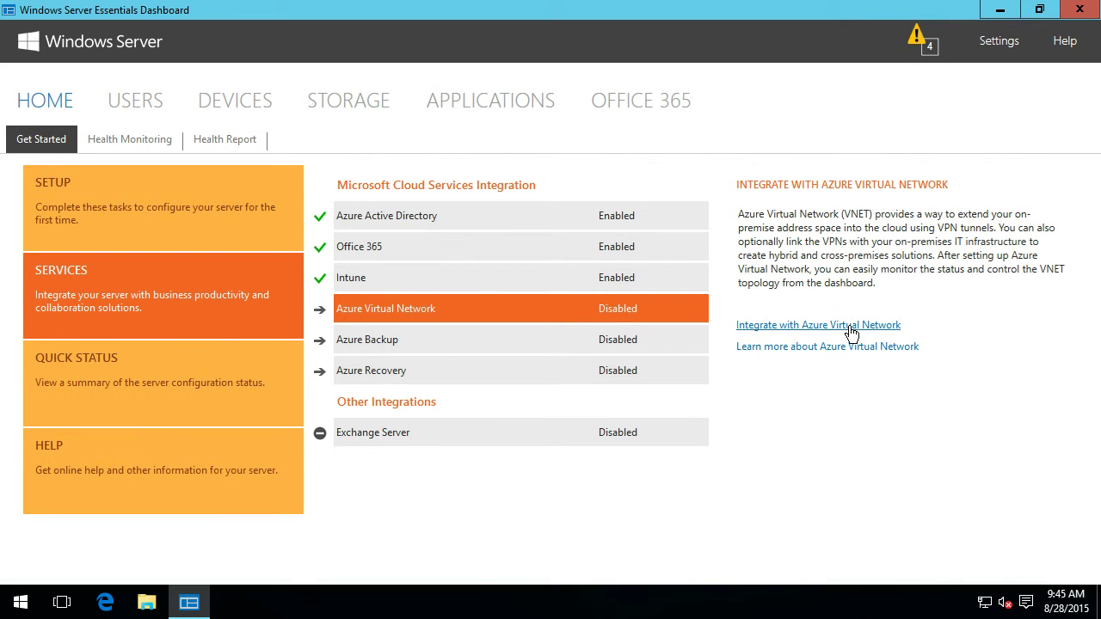
- Start Azure Virtual Network integration using the Visual Studio Premium 1 subscription and advance to network setup
{"action": "left_click", "coordinate": [850, 327]}
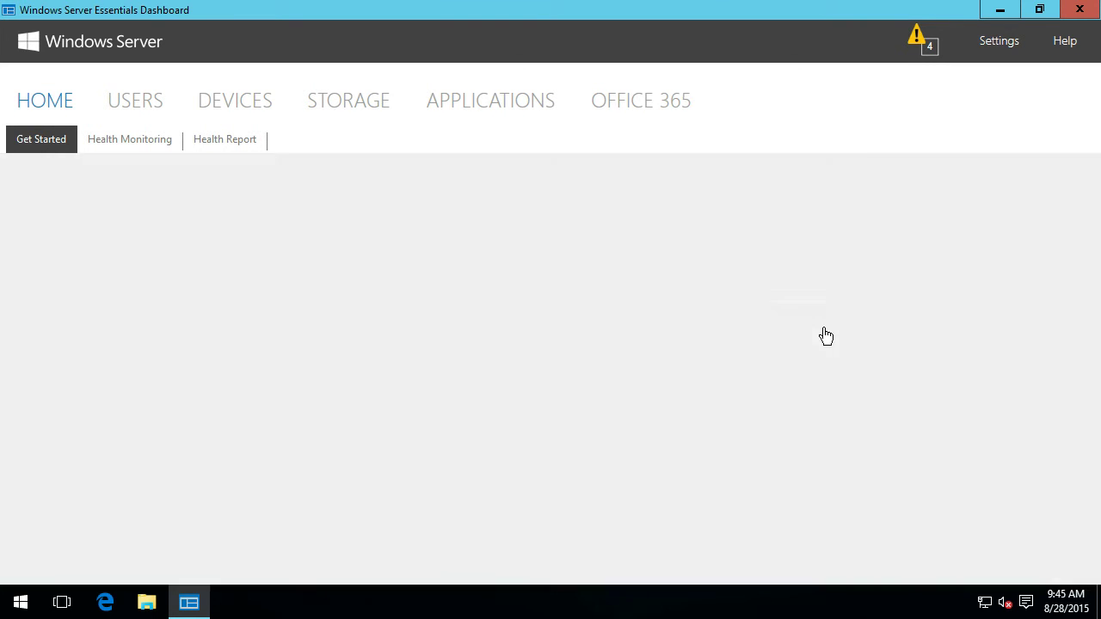
{"action": "left_click_drag", "start_coordinate": [469, 155], "coordinate": [492, 118]}
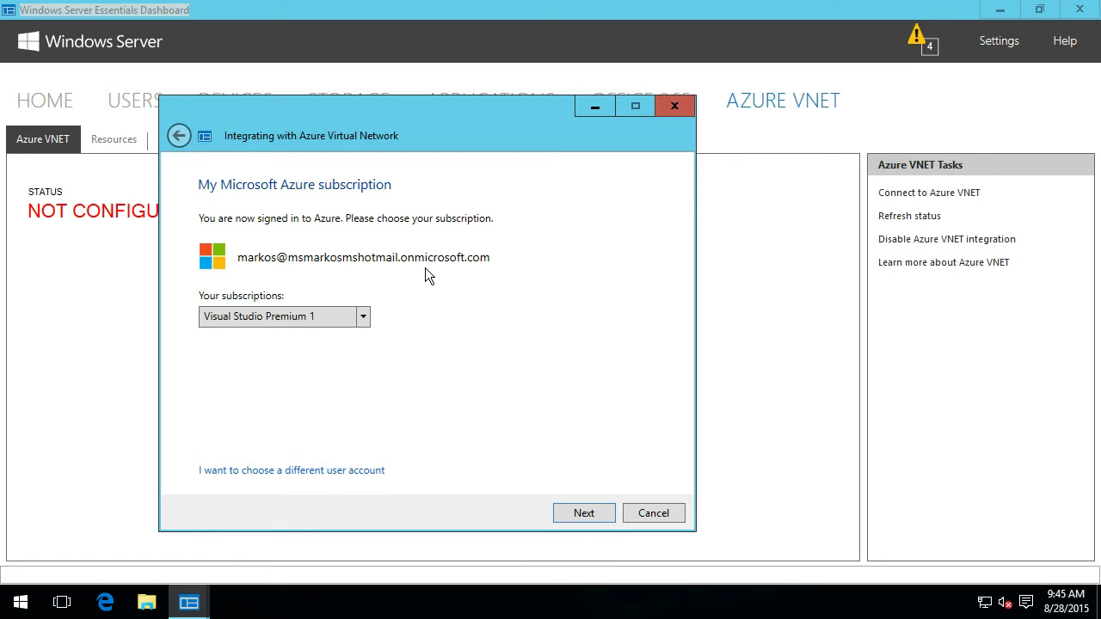
{"action": "left_click", "coordinate": [361, 318]}
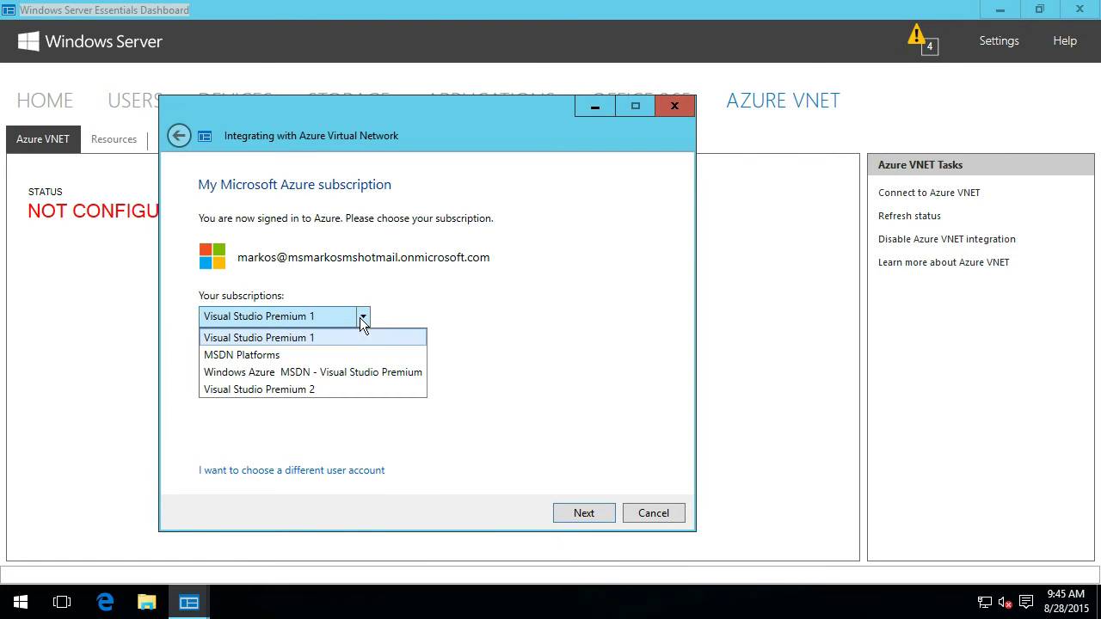
{"action": "left_click", "coordinate": [299, 340]}
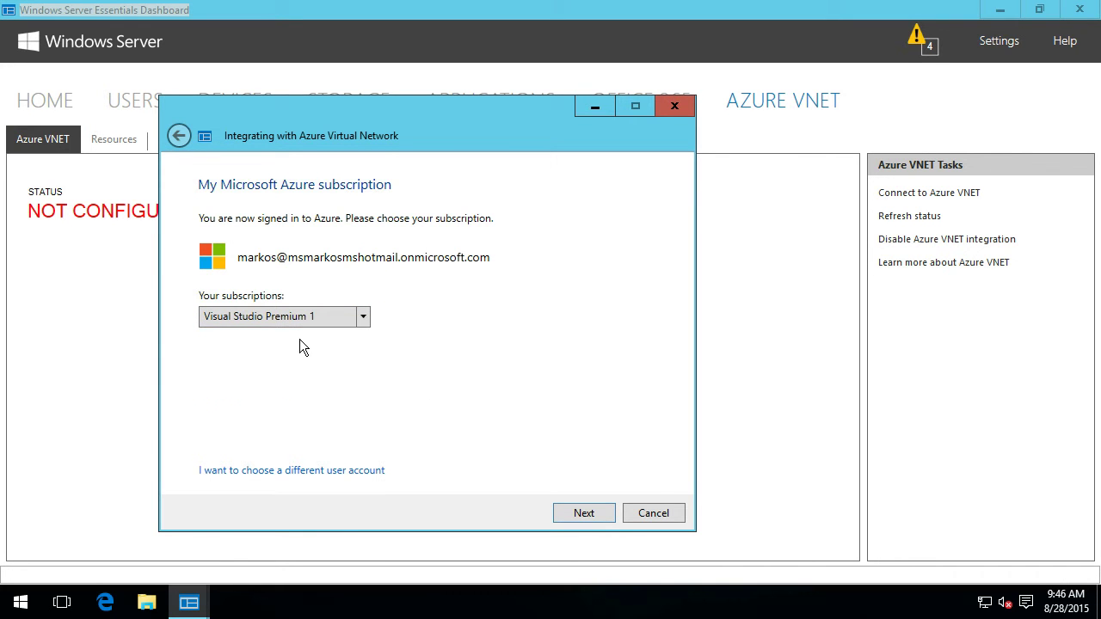
{"action": "left_click", "coordinate": [595, 514]}
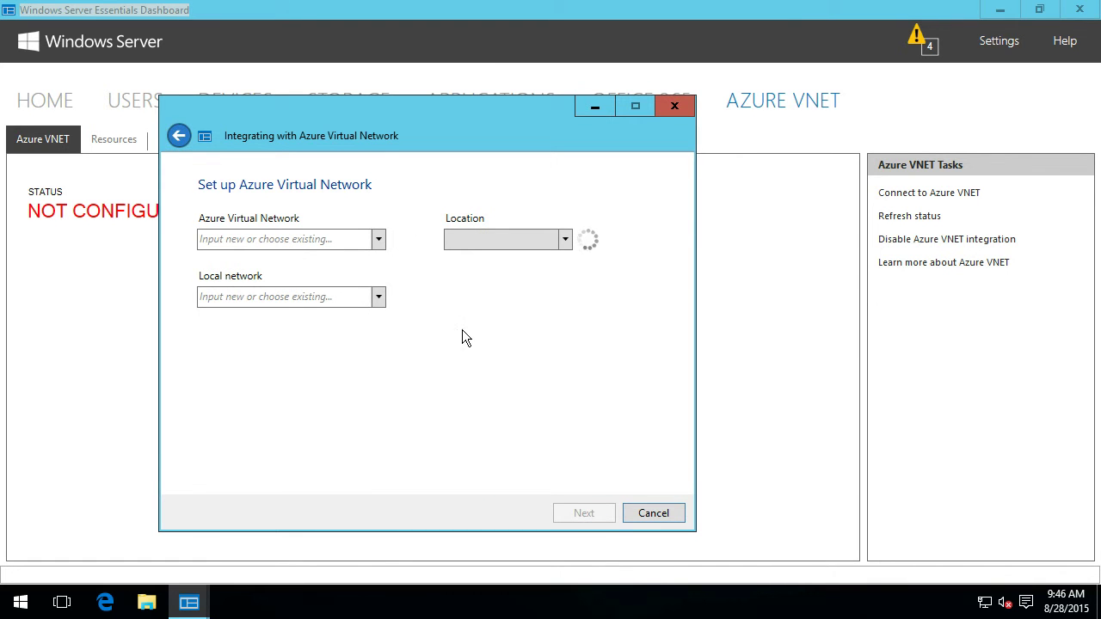
- Choose location Australia East and virtual network tp3test with local network tp3local, then continue
{"action": "left_click", "coordinate": [569, 238]}
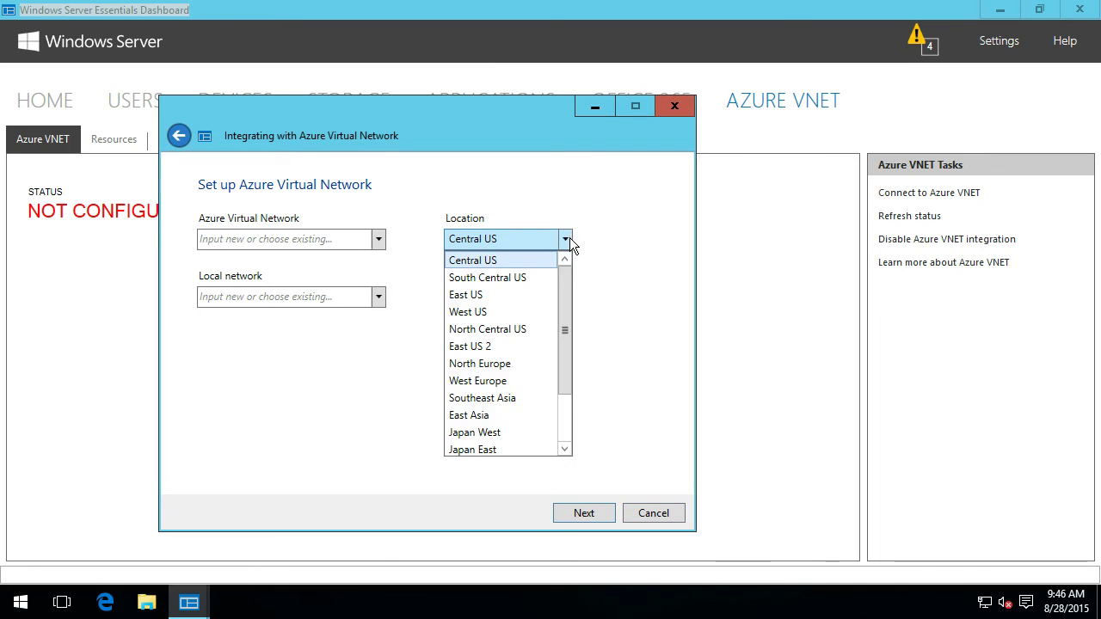
{"action": "left_click_drag", "start_coordinate": [560, 279], "coordinate": [559, 376]}
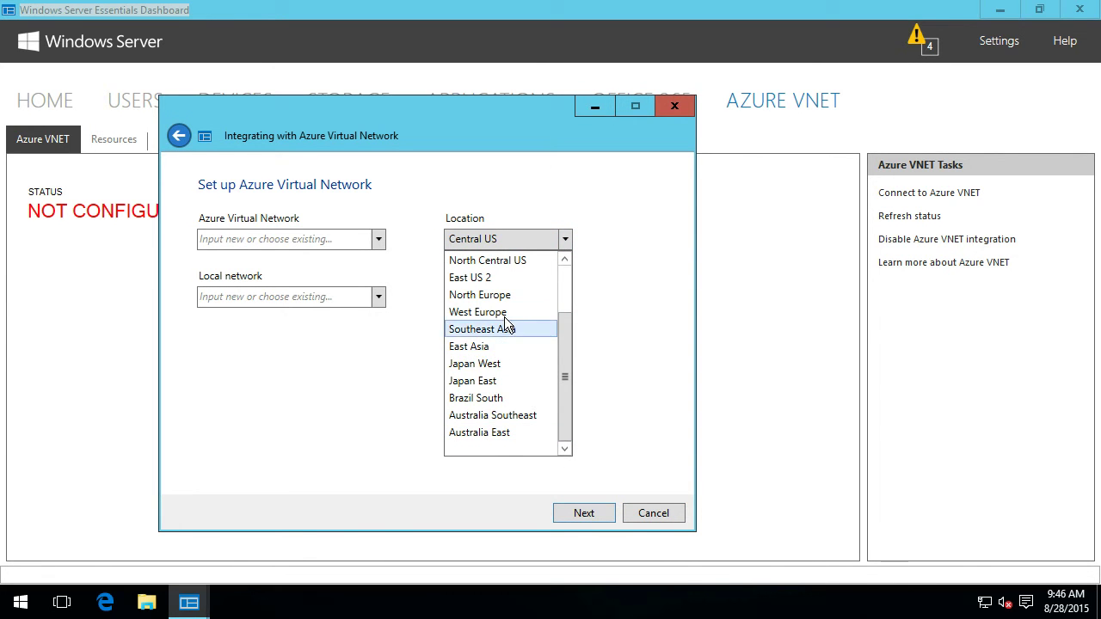
{"action": "left_click", "coordinate": [502, 432]}
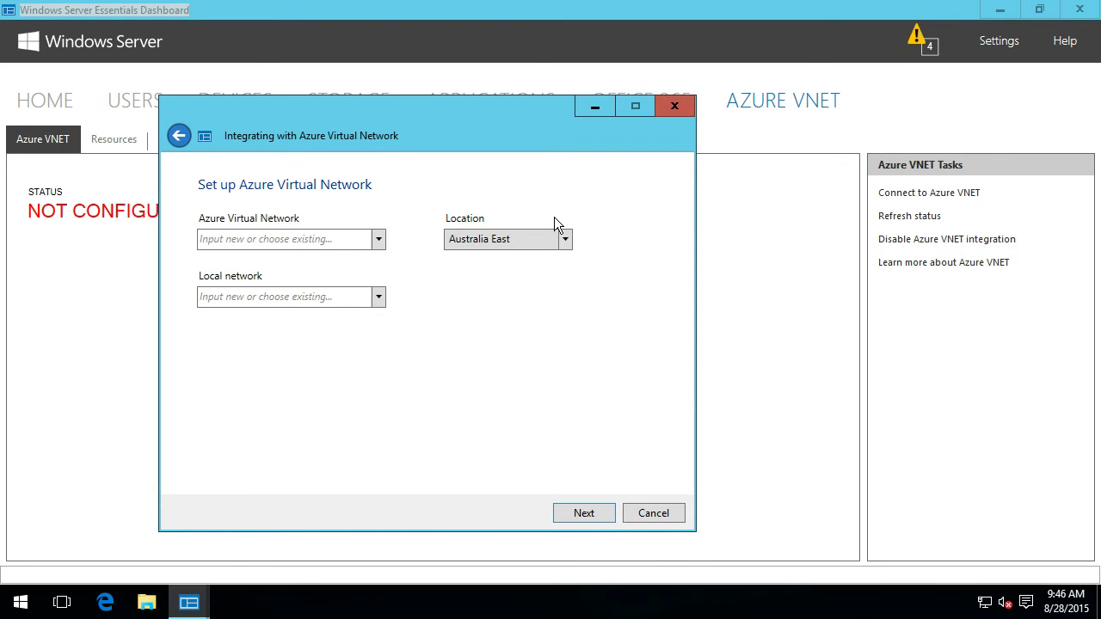
{"action": "left_click", "coordinate": [379, 238]}
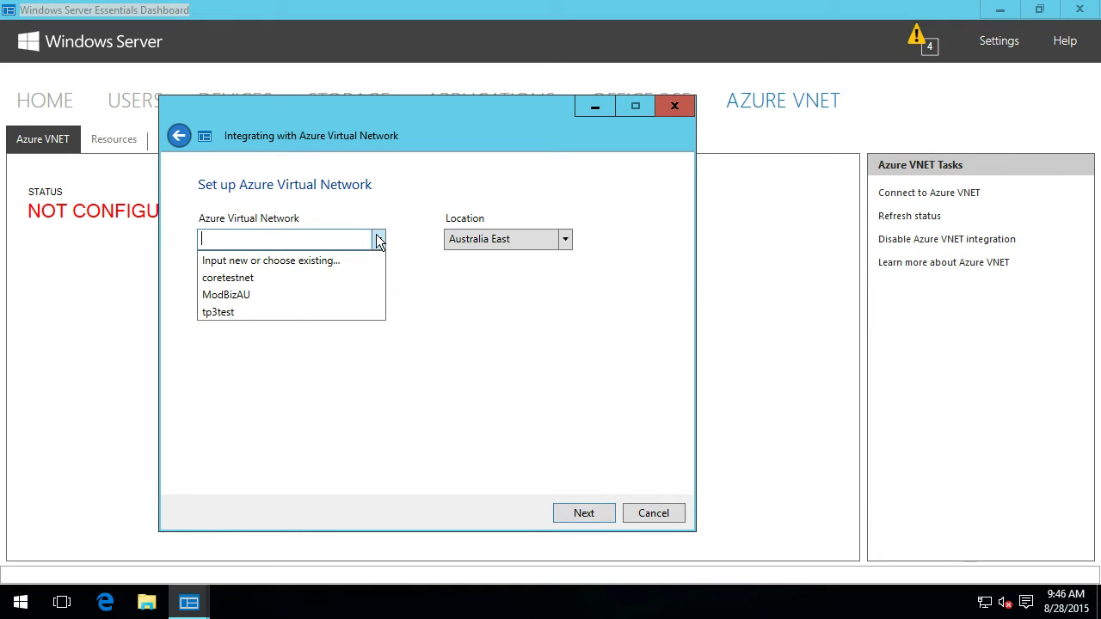
{"action": "left_click", "coordinate": [225, 312]}
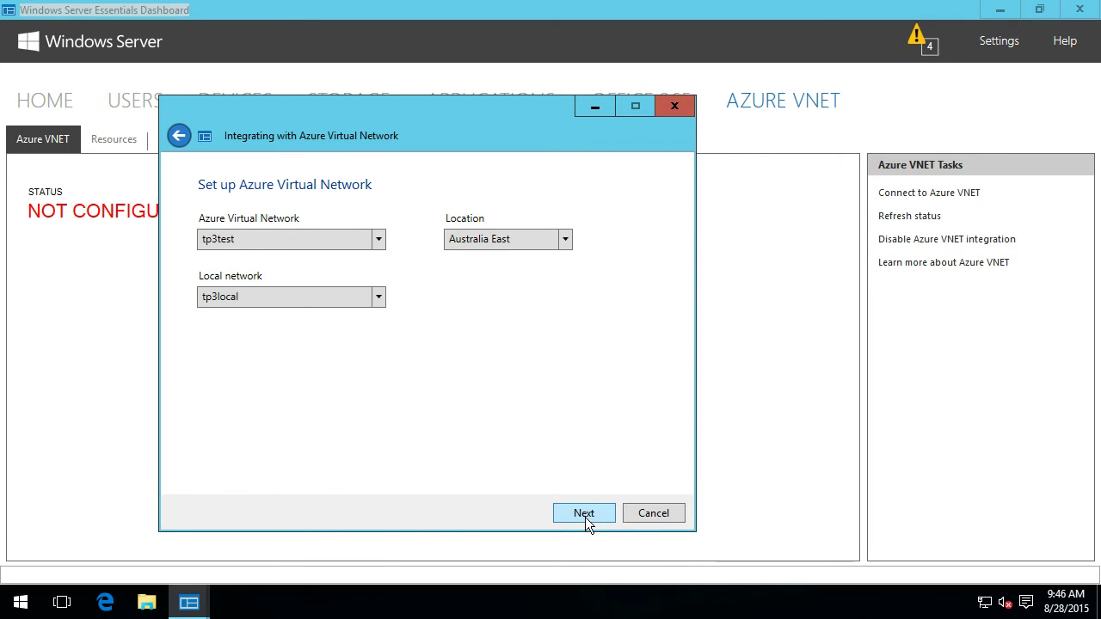
{"action": "left_click", "coordinate": [584, 514]}
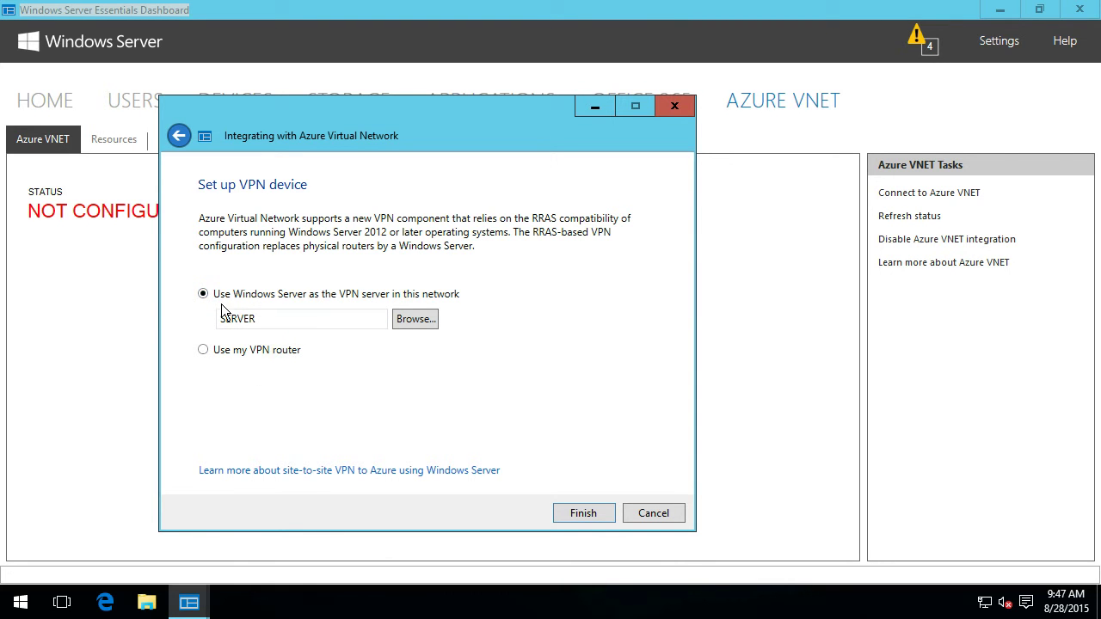
- Finish the wizard with Windows Server as the VPN server and close the summary
{"action": "left_click", "coordinate": [581, 513]}
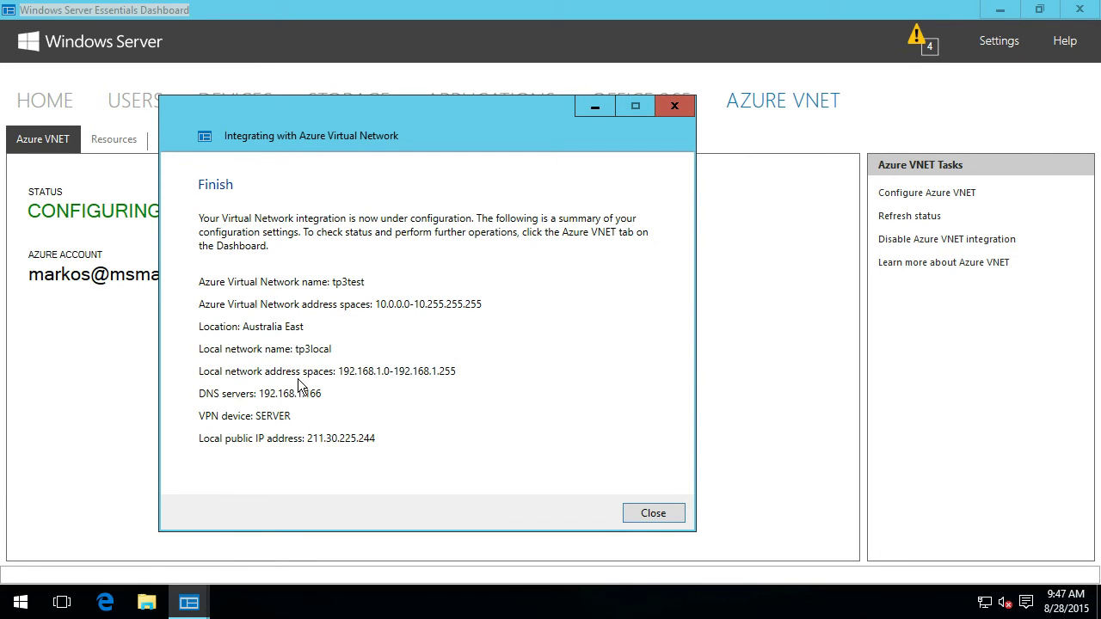
{"action": "left_click", "coordinate": [653, 513]}
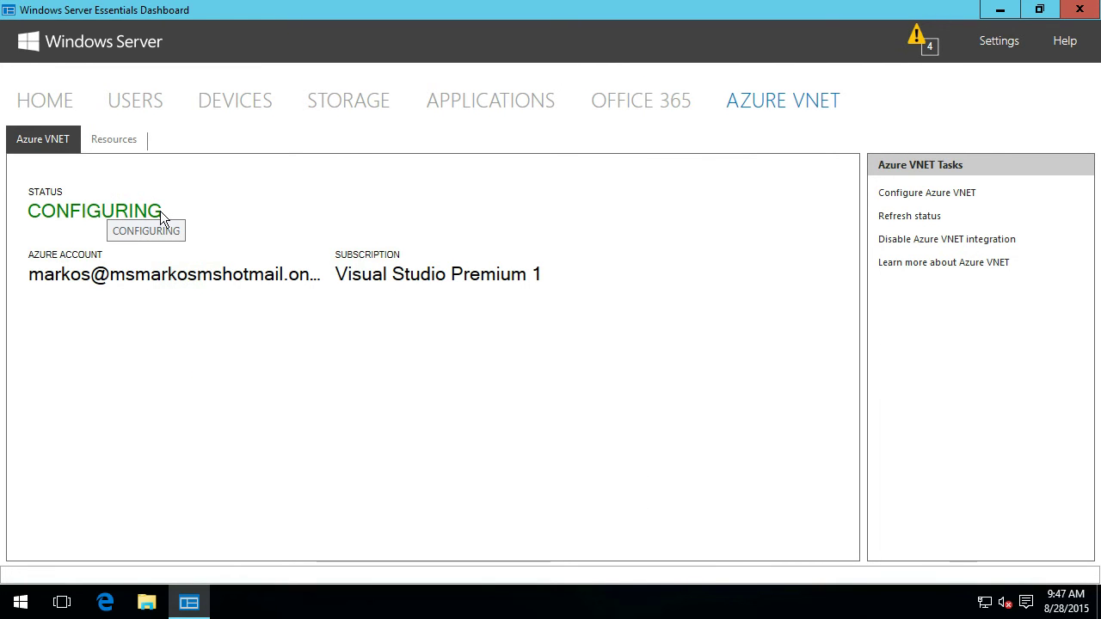
- Launch Command Prompt with cmd from the Run box and move it right
{"action": "right_click", "coordinate": [12, 609]}
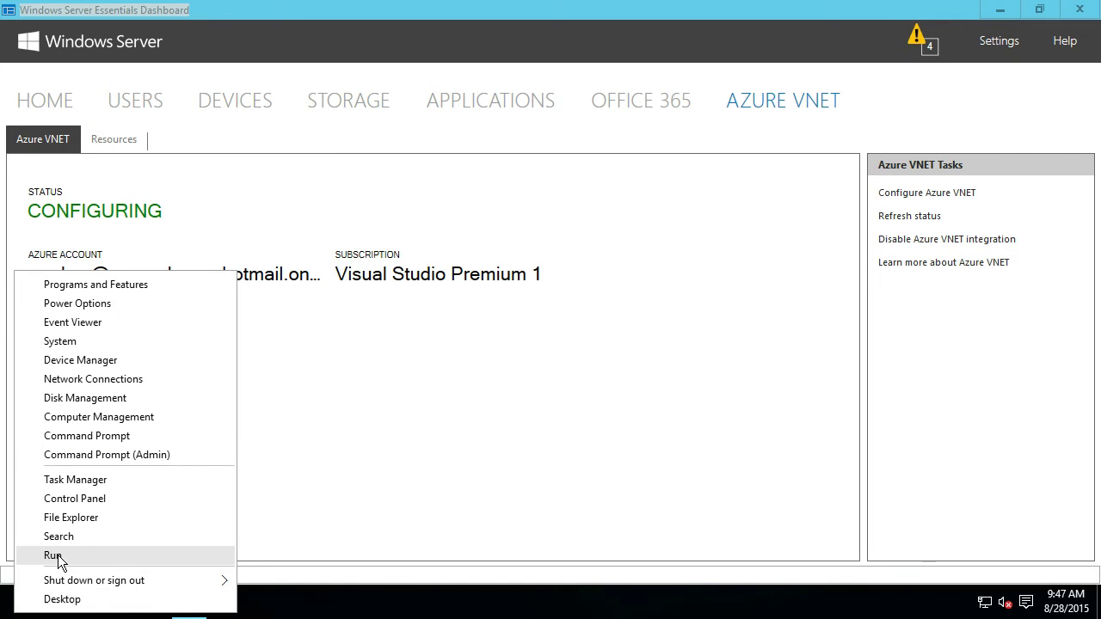
{"action": "left_click", "coordinate": [54, 554]}
{"action": "type", "text": "cmd"}
{"action": "key", "text": "Return"}
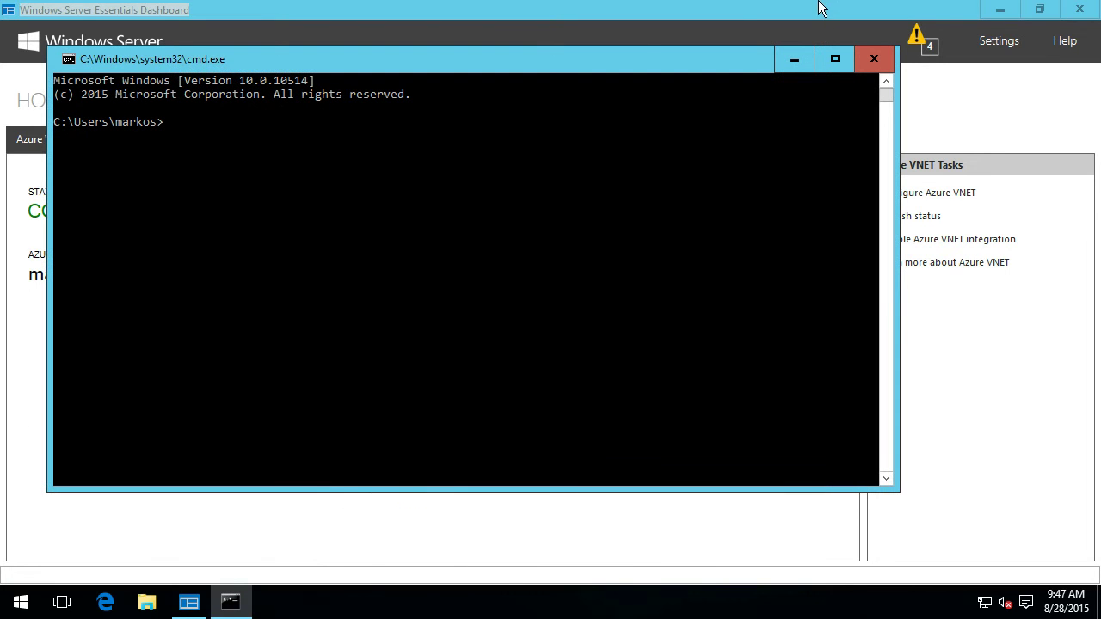
{"action": "left_click_drag", "start_coordinate": [608, 54], "coordinate": [879, 121]}
- Launch Remote Desktop Connection from a Start search for 'remote' and move it aside
{"action": "right_click", "coordinate": [21, 602]}
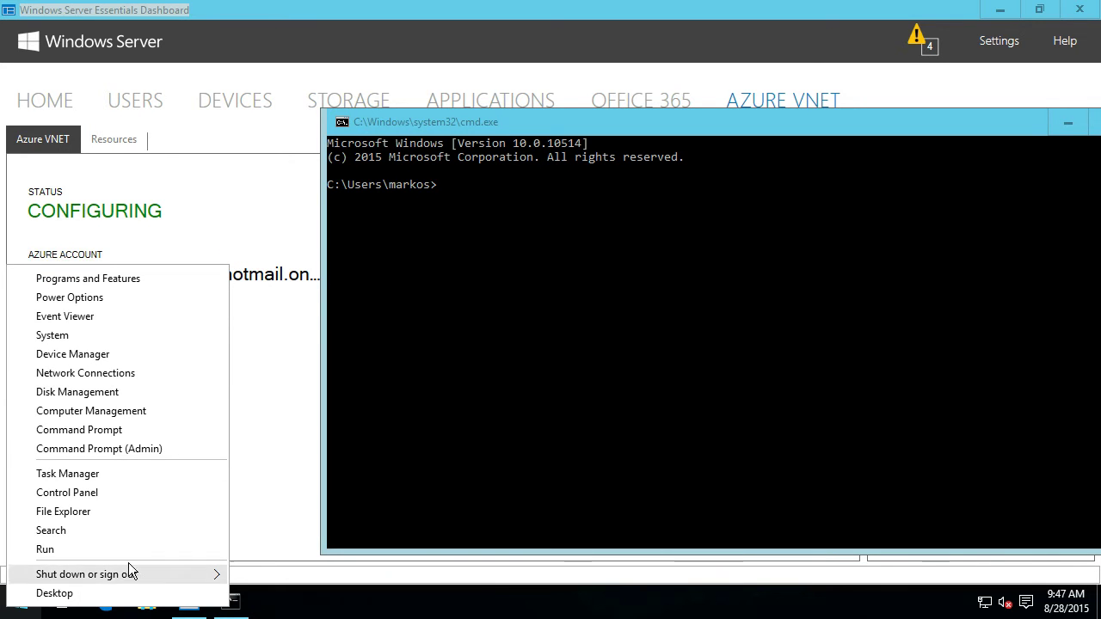
{"action": "left_click", "coordinate": [21, 602]}
{"action": "left_click", "coordinate": [21, 602]}
{"action": "left_click", "coordinate": [21, 604]}
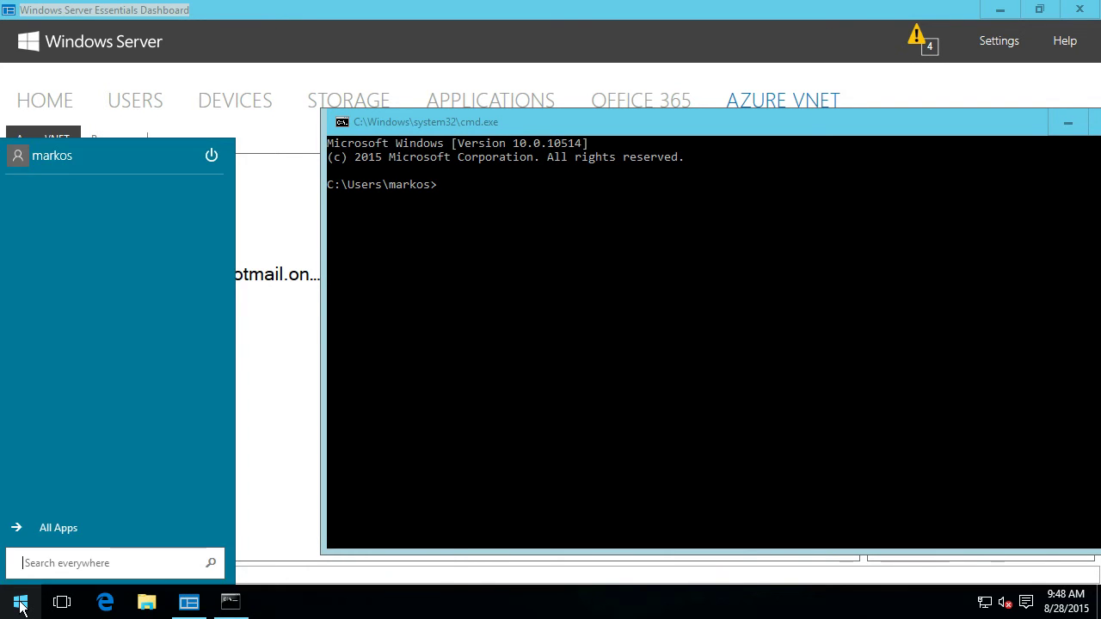
{"action": "type", "text": "remote Desktop Connection"}
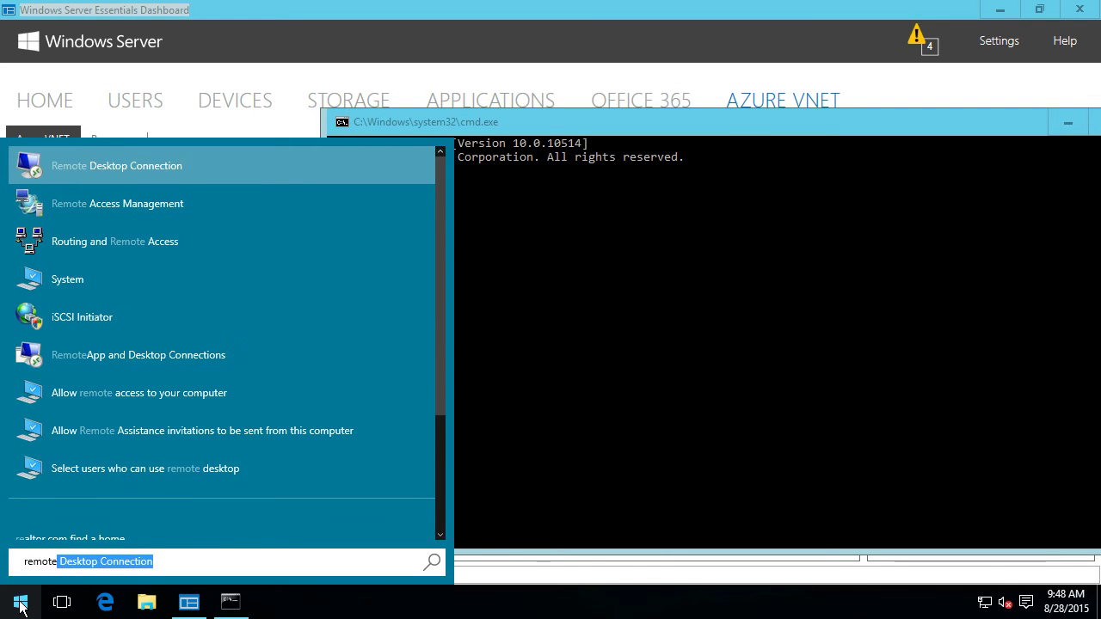
{"action": "key", "text": "Return"}
{"action": "left_click_drag", "start_coordinate": [521, 113], "coordinate": [827, 344]}
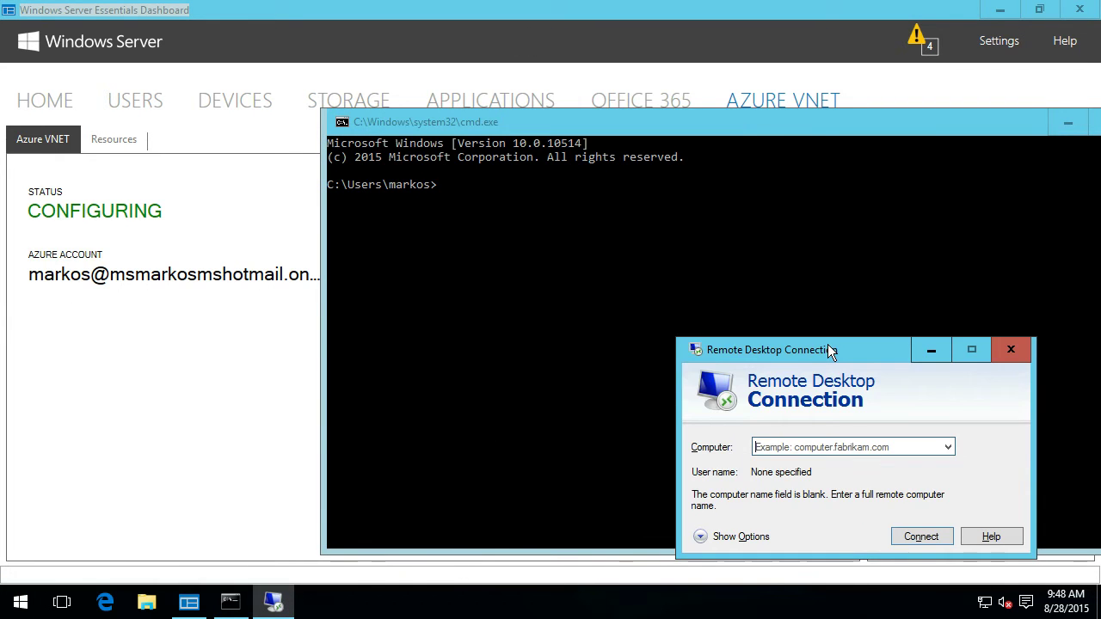
- Run ping 10.0.0.4 in Command Prompt
{"action": "left_click", "coordinate": [505, 123]}
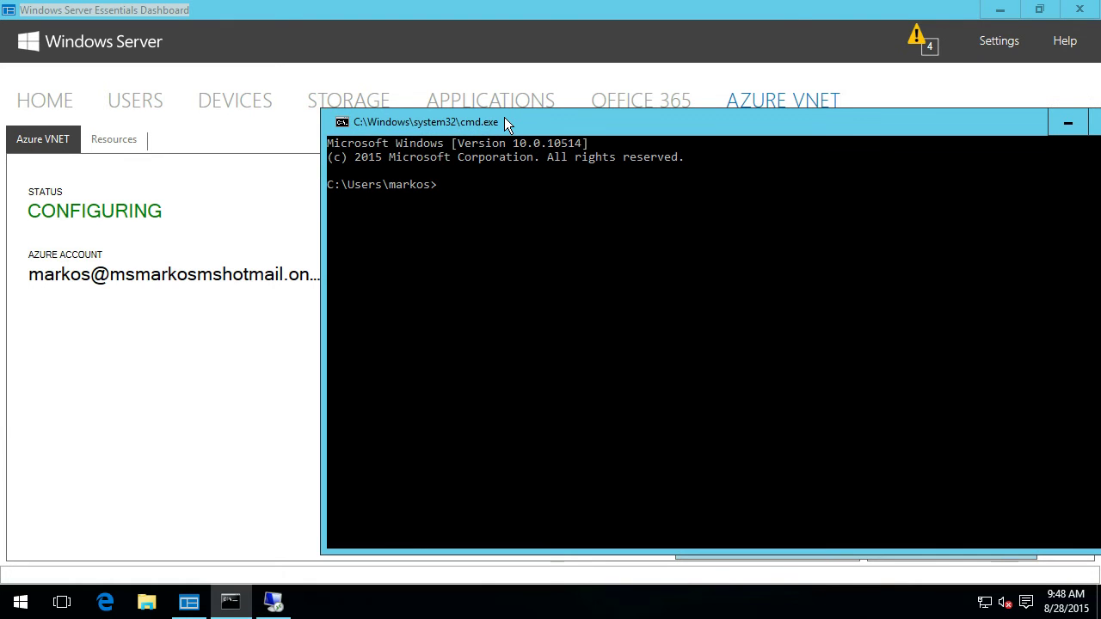
{"action": "type", "text": "ping 10.0.0.4"}
{"action": "key", "text": "Return"}
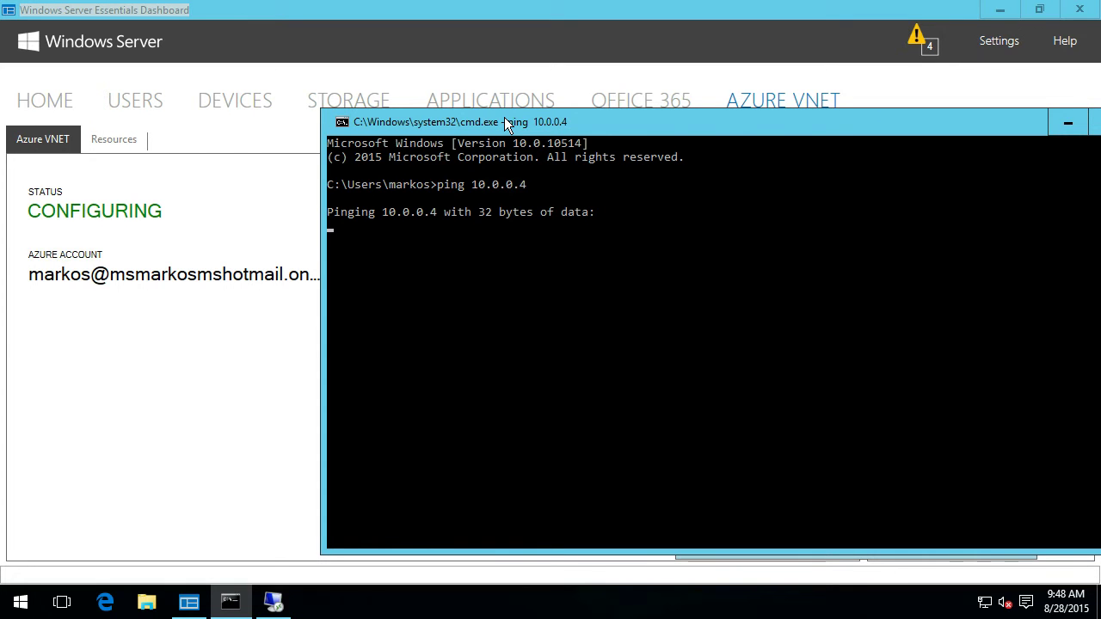
{"action": "left_click_drag", "start_coordinate": [506, 120], "coordinate": [374, 46]}
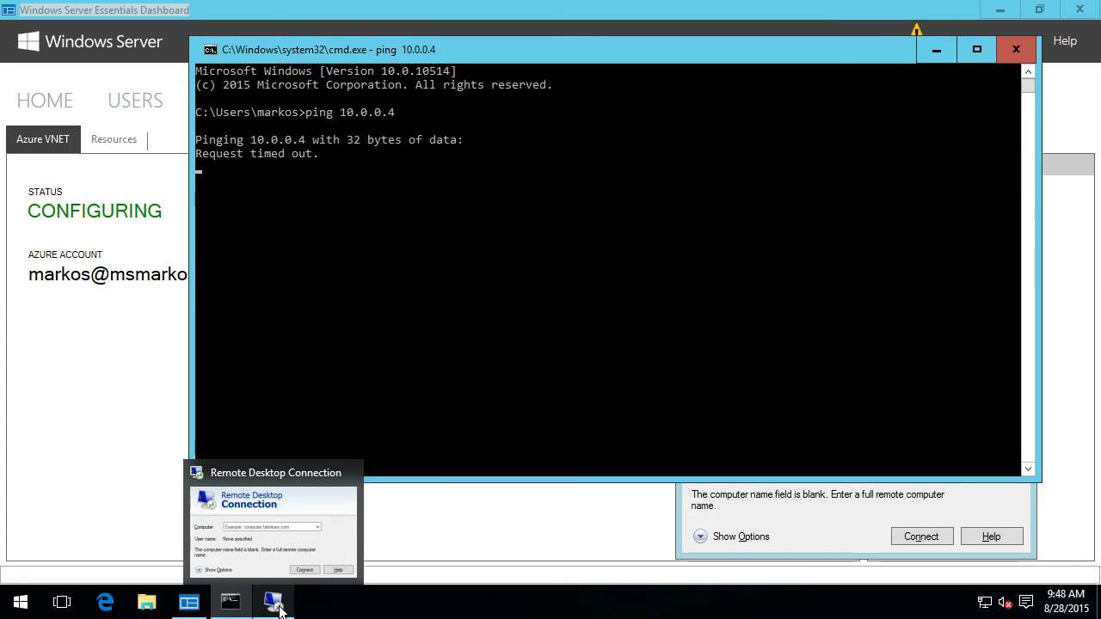
- Enter 10.0.0.4 as the computer in Remote Desktop Connection
{"action": "left_click", "coordinate": [849, 518]}
{"action": "left_click", "coordinate": [948, 446]}
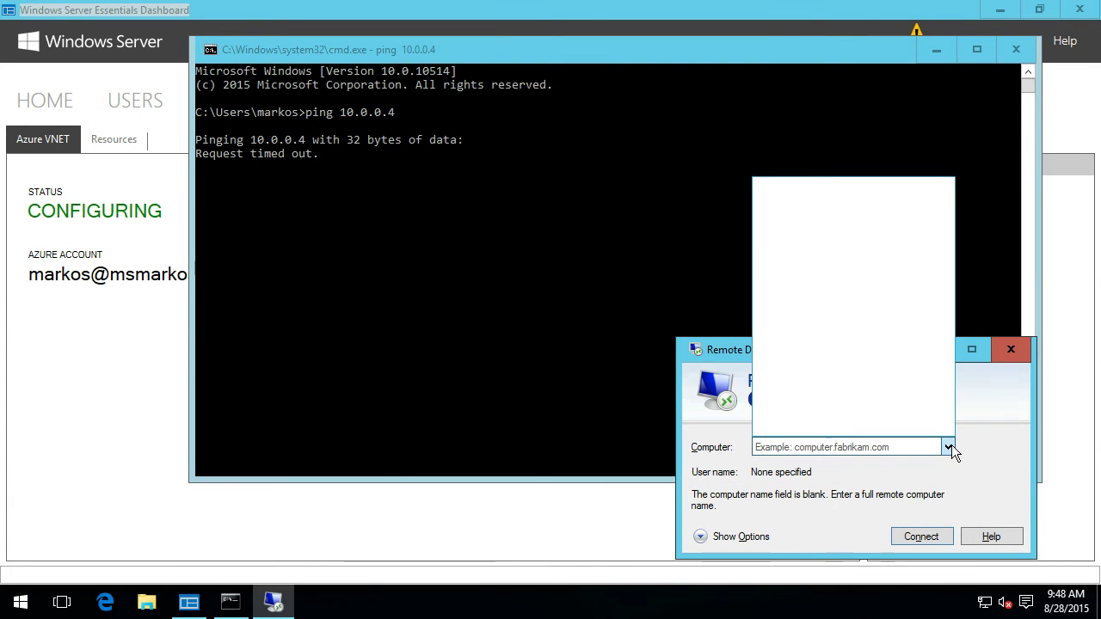
{"action": "left_click", "coordinate": [886, 446]}
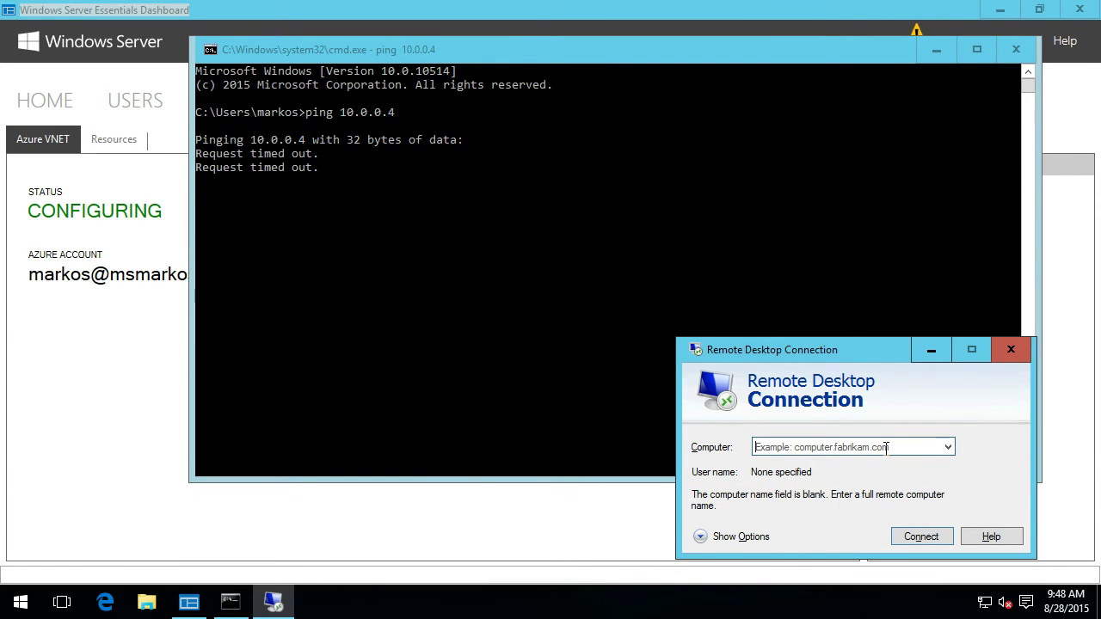
{"action": "type", "text": "10.0.04"}
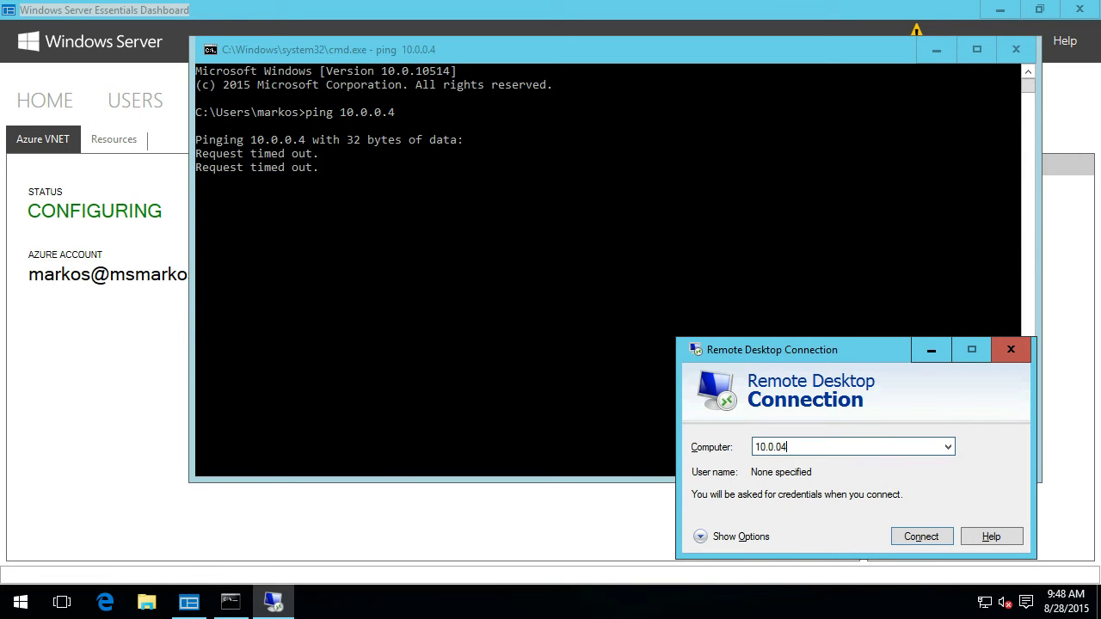
{"action": "key", "text": "BackSpace"}
{"action": "type", "text": ".4"}
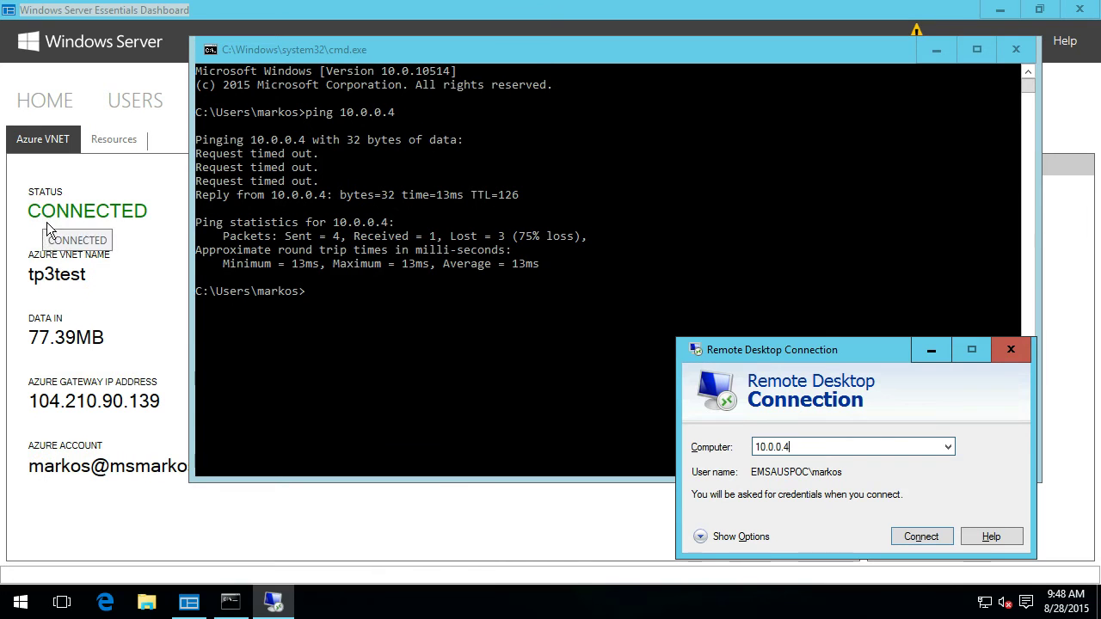
- Rerun the previous ping 10.0.0.4 command and reposition the Remote Desktop dialog
{"action": "left_click", "coordinate": [667, 52]}
{"action": "left_click_drag", "start_coordinate": [665, 49], "coordinate": [450, 367]}
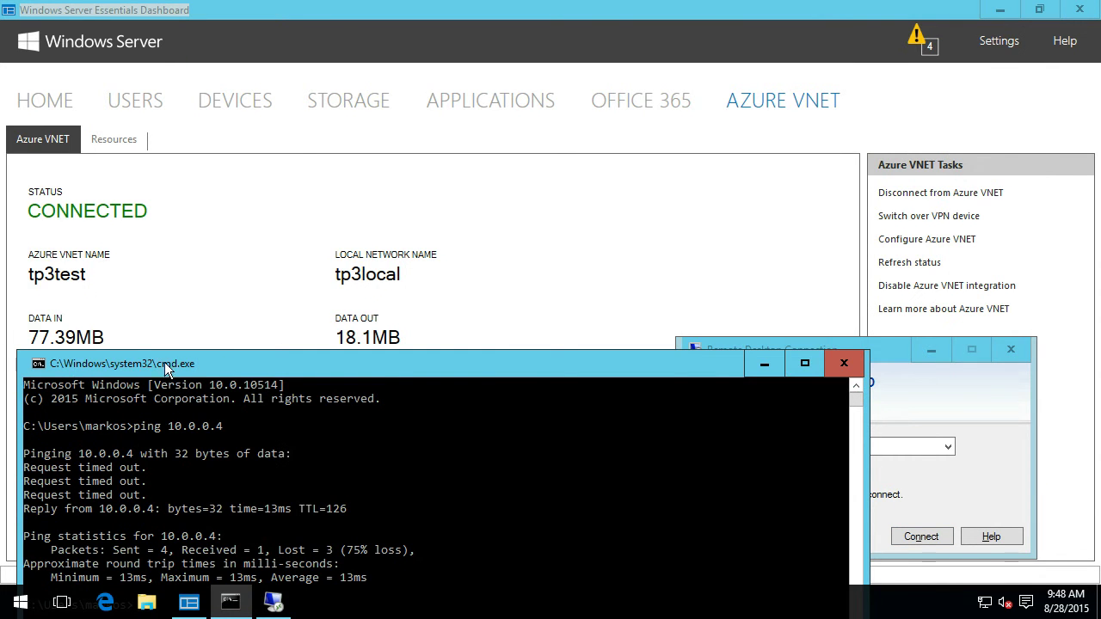
{"action": "left_click_drag", "start_coordinate": [147, 362], "coordinate": [282, 67]}
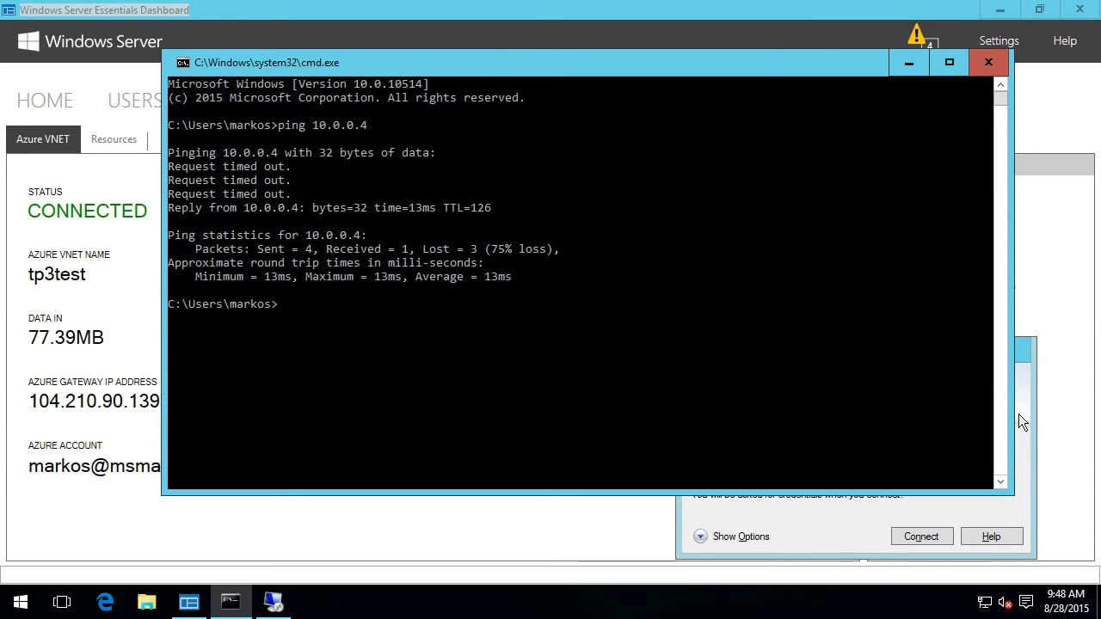
{"action": "key", "text": "Up"}
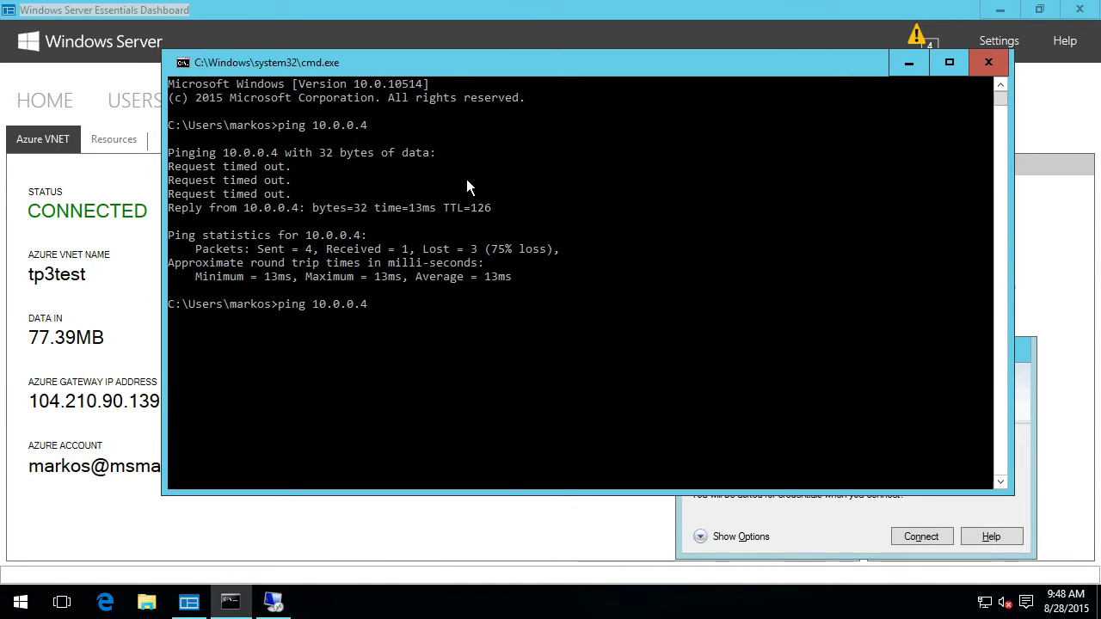
{"action": "key", "text": "Return"}
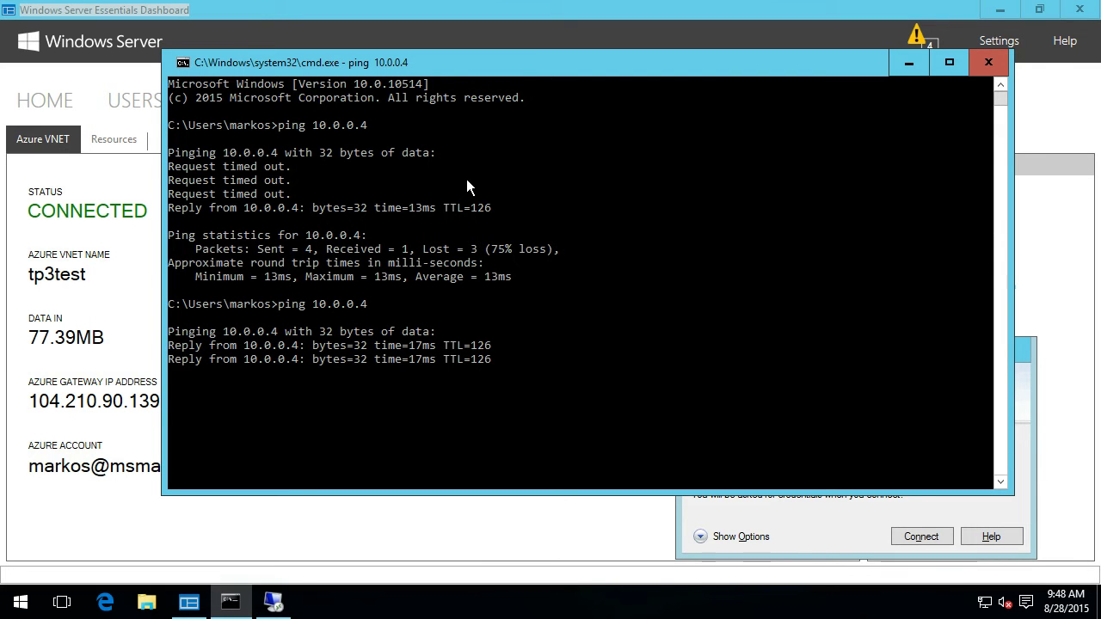
{"action": "left_click", "coordinate": [1018, 385]}
{"action": "left_click_drag", "start_coordinate": [787, 358], "coordinate": [764, 292]}
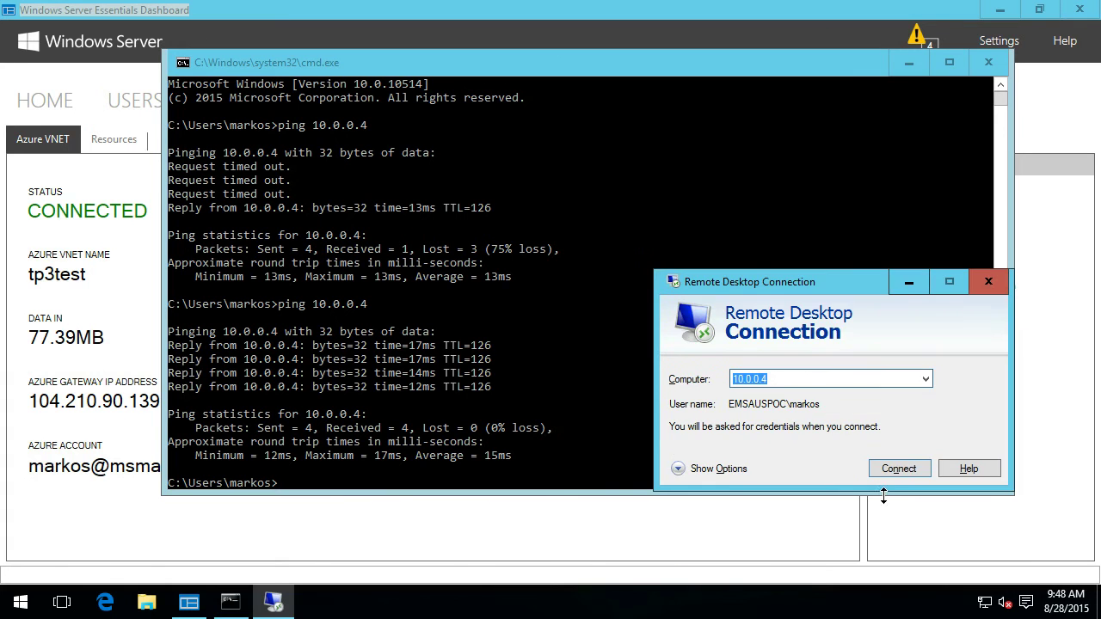
- Connect to 10.0.0.4 and sign in with the account password
{"action": "left_click", "coordinate": [903, 469]}
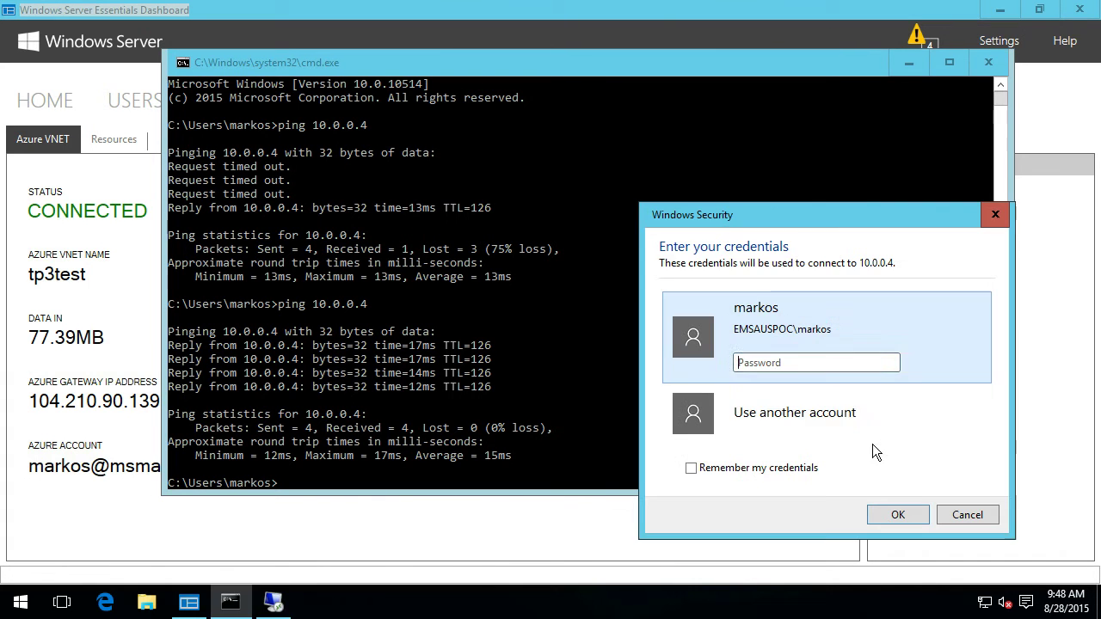
{"action": "type", "text": "••••••••••••"}
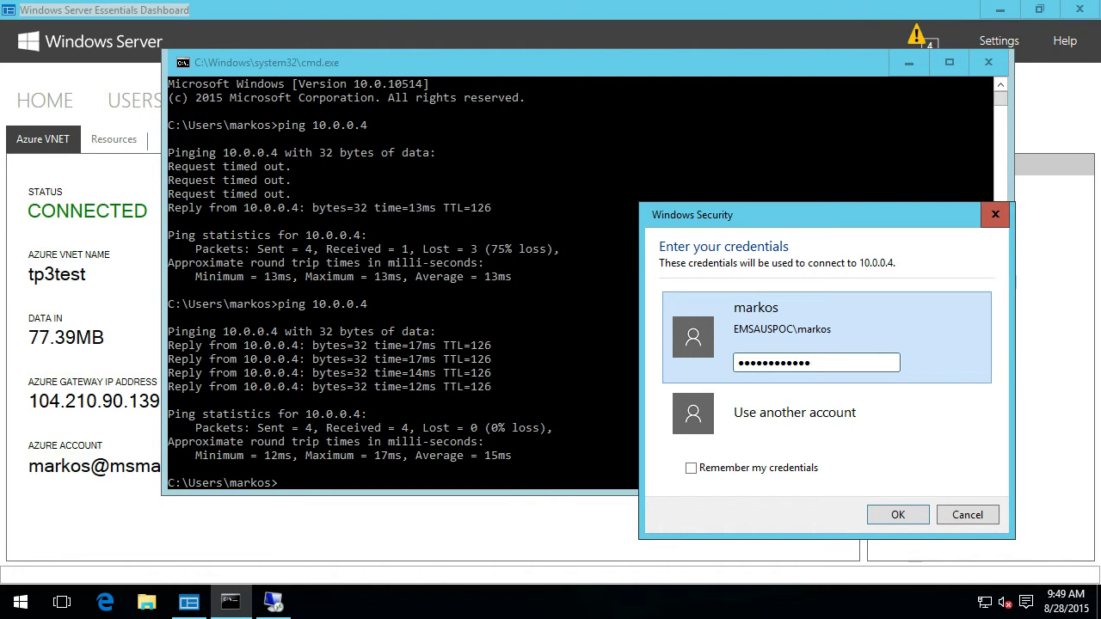
{"action": "key", "text": "Return"}
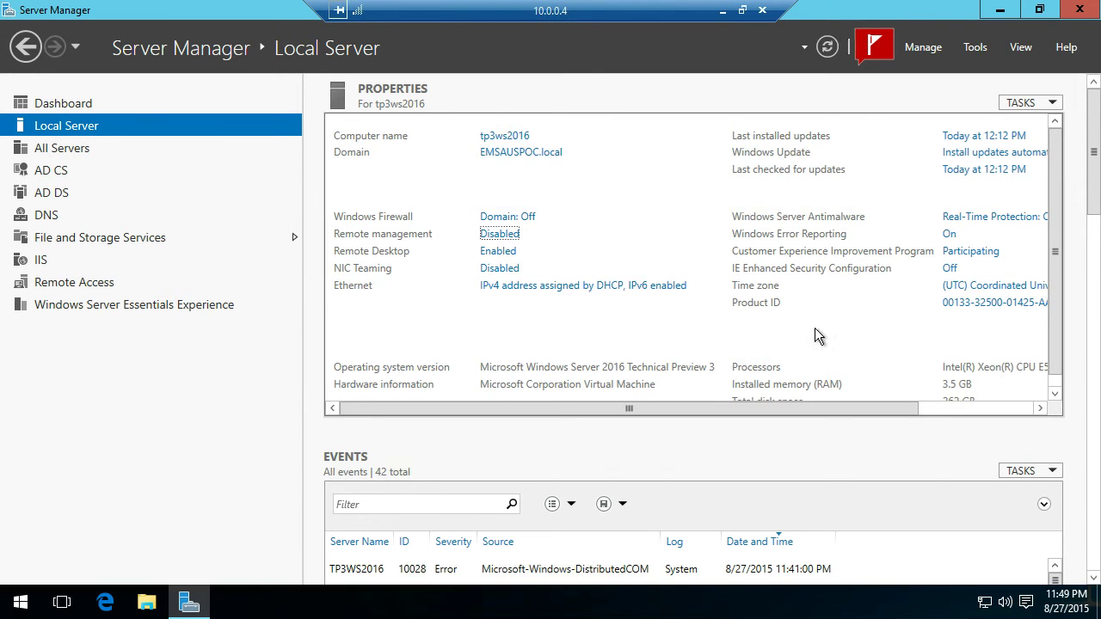
{"action": "left_click", "coordinate": [1058, 378]}
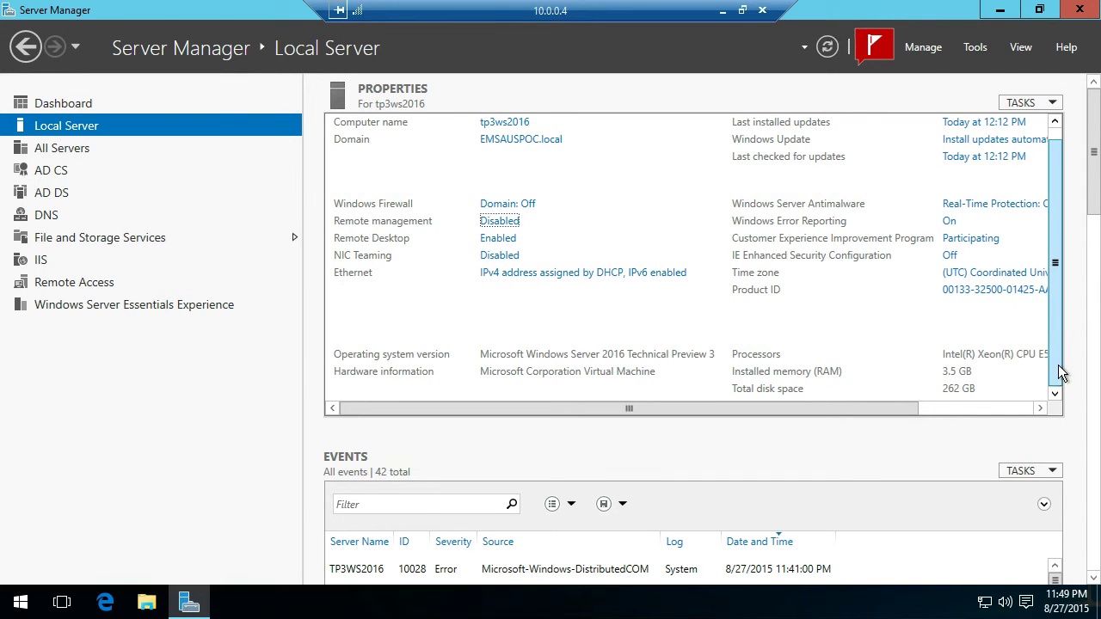
{"action": "left_click_drag", "start_coordinate": [1058, 274], "coordinate": [1065, 145]}
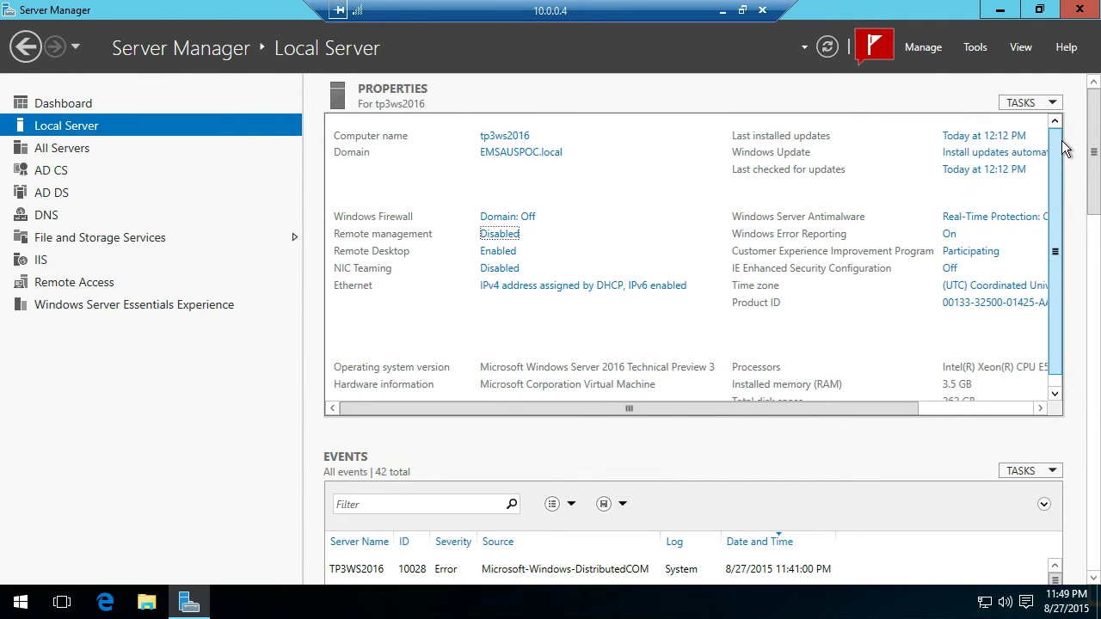
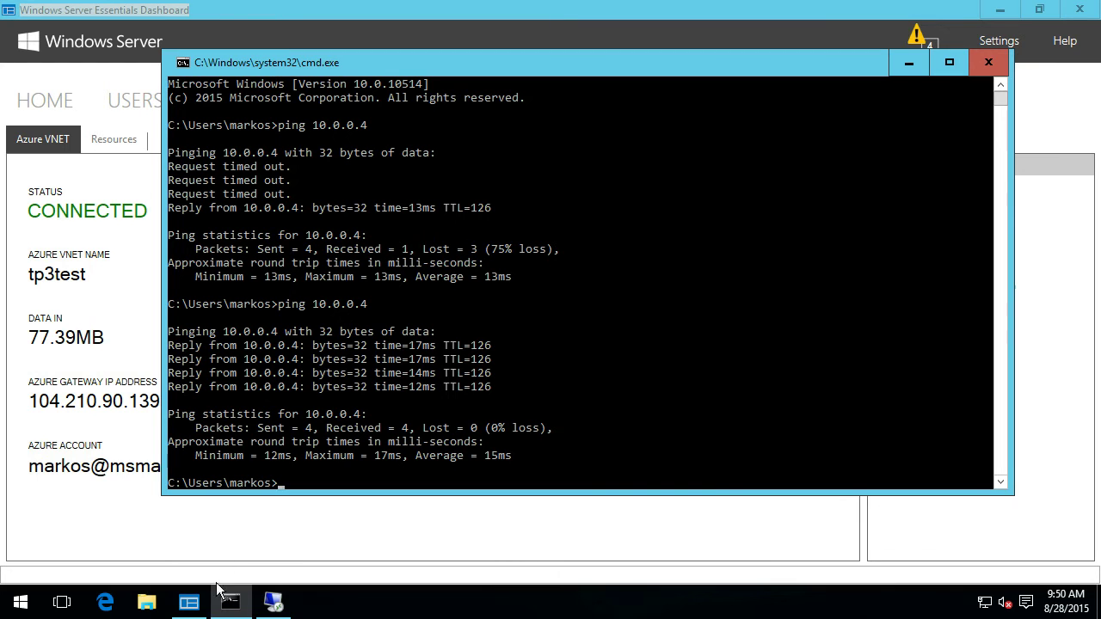
- Launch Server Manager via a 'server' Start search, maximize it, check All Servers, then return to Dashboard
{"action": "mouse_move", "coordinate": [185, 611]}
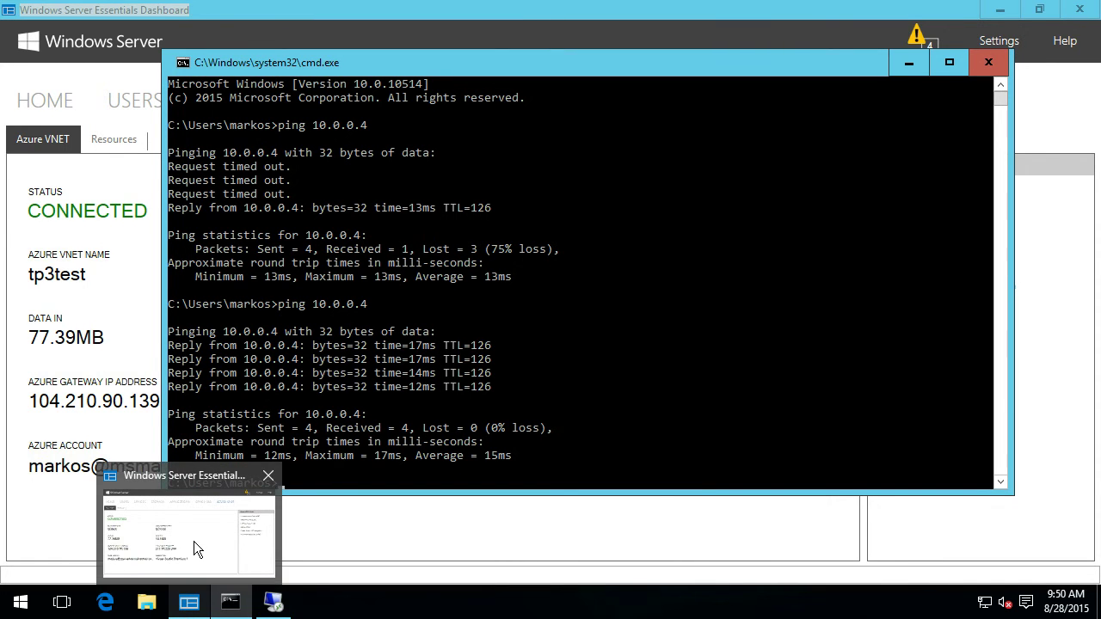
{"action": "left_click", "coordinate": [21, 602]}
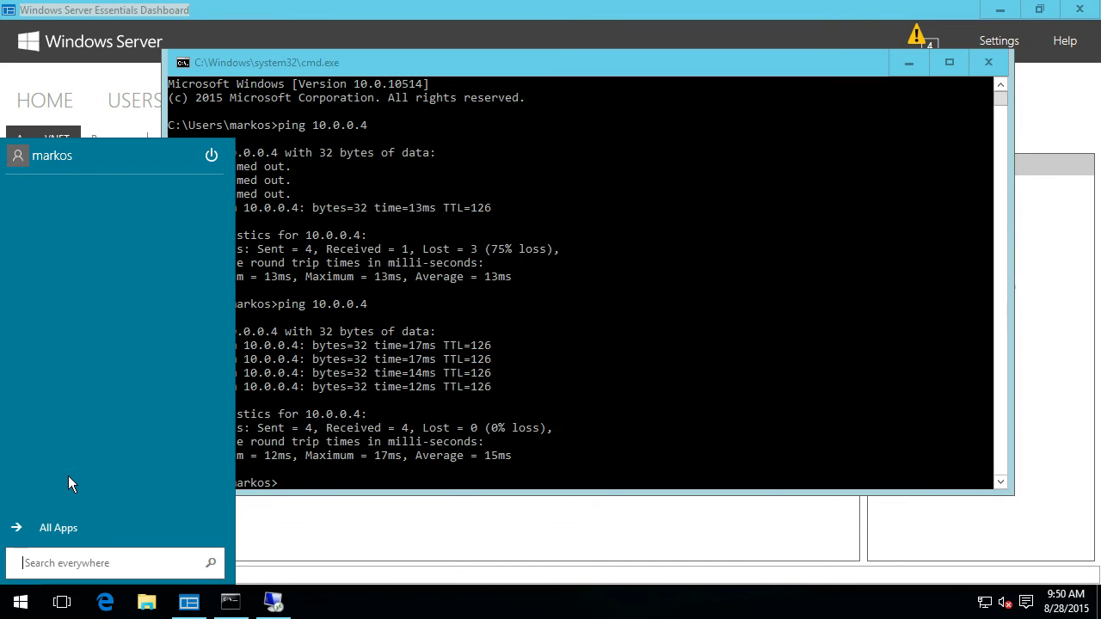
{"action": "type", "text": "server"}
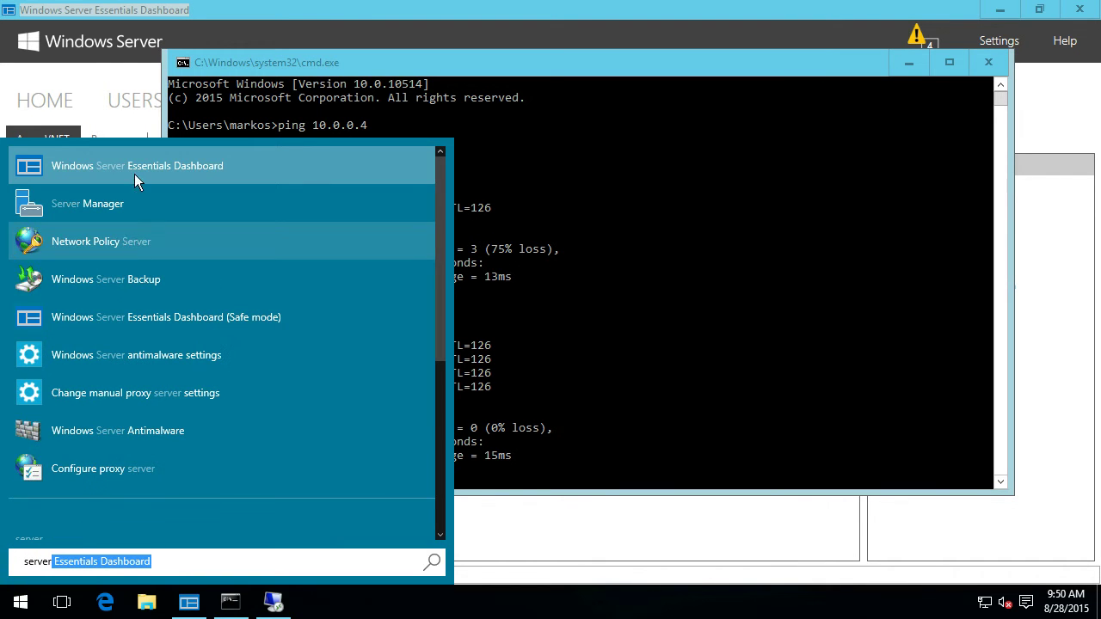
{"action": "left_click", "coordinate": [92, 218]}
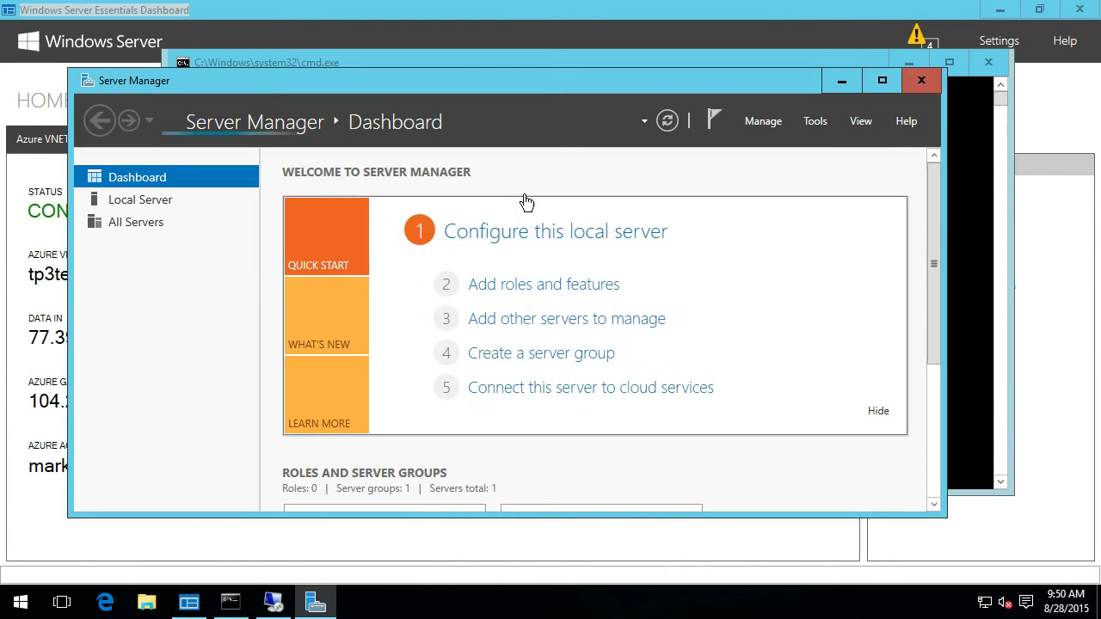
{"action": "double_click", "coordinate": [590, 86]}
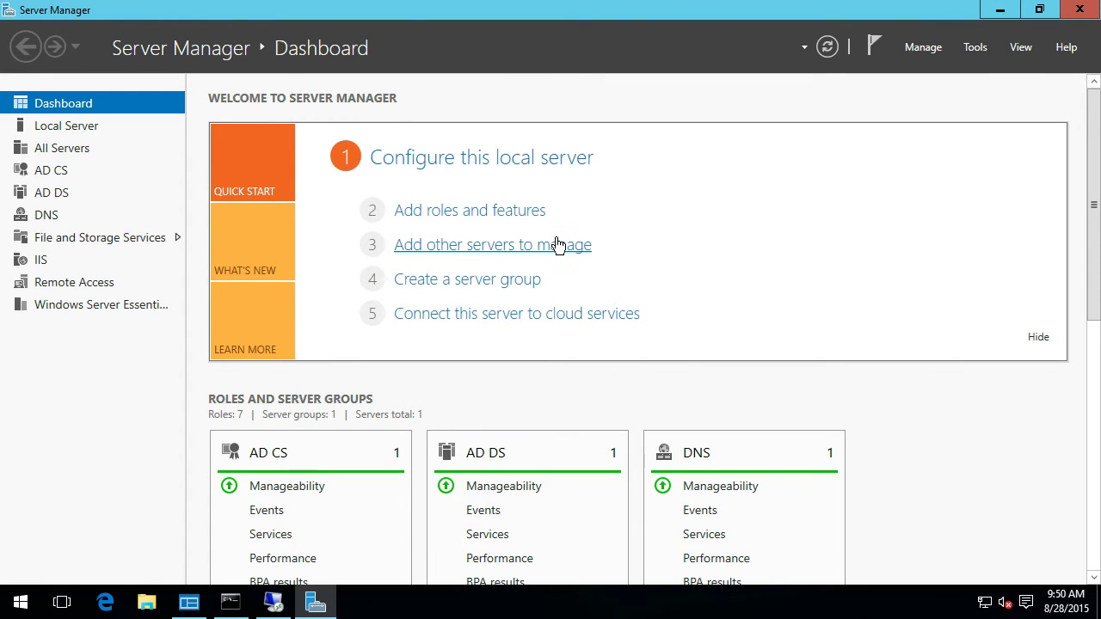
{"action": "left_click", "coordinate": [129, 149]}
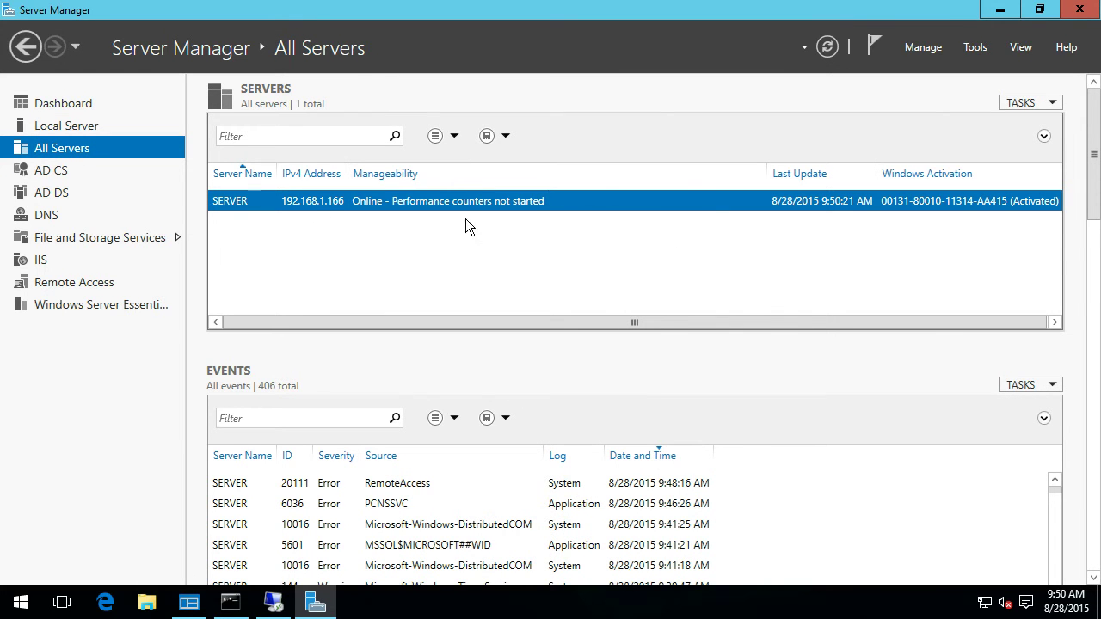
{"action": "left_click", "coordinate": [75, 104]}
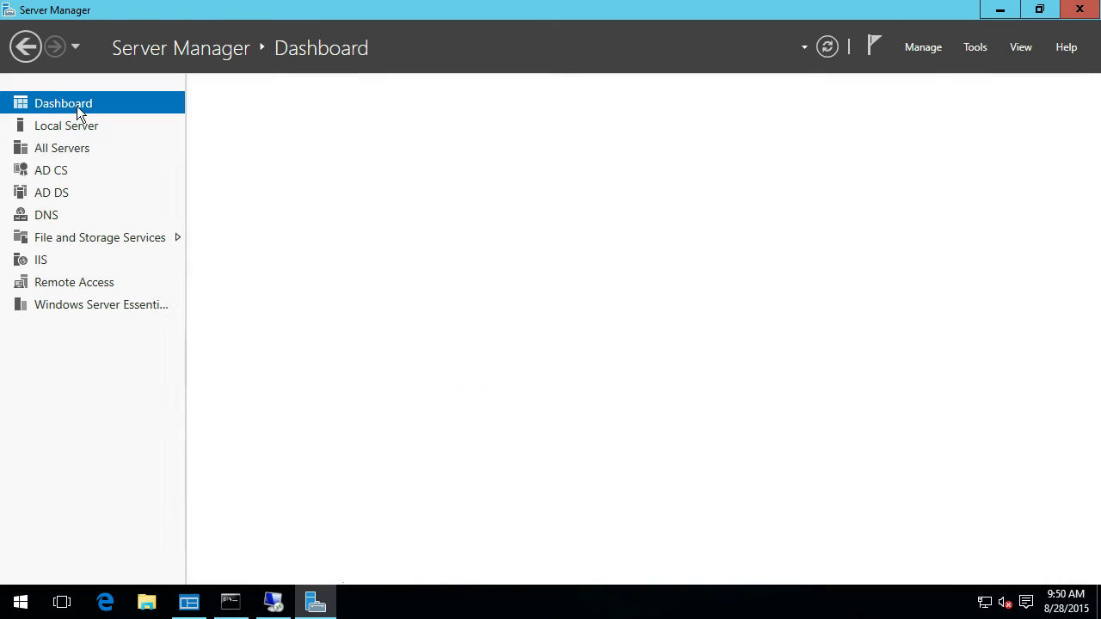
- Find tp3ws2016 in Active Directory and add it as a managed server
{"action": "left_click", "coordinate": [481, 247]}
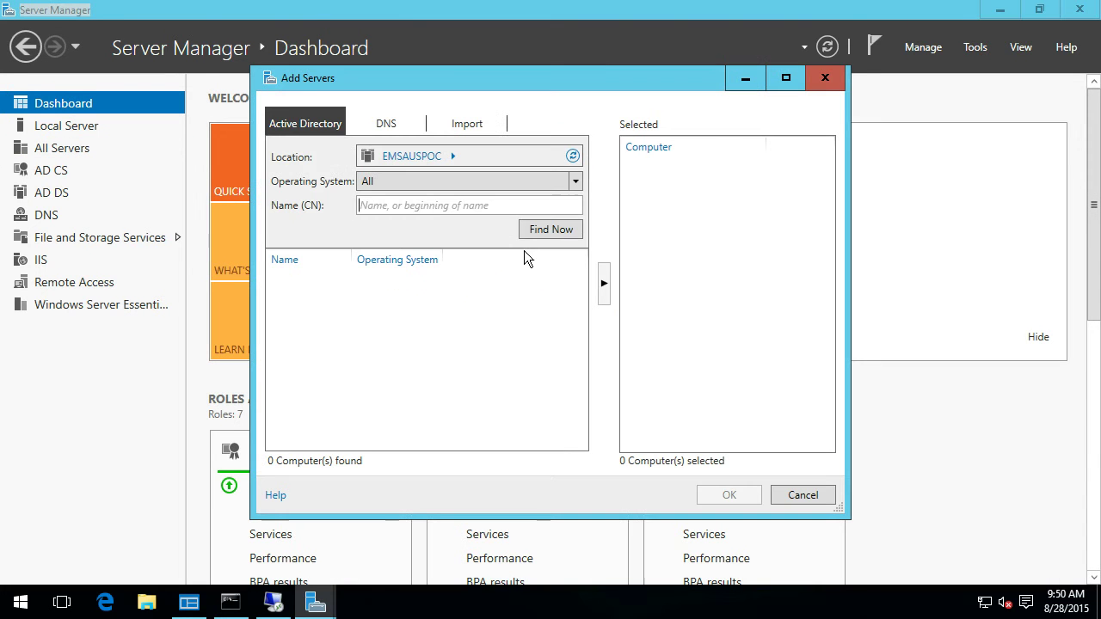
{"action": "left_click", "coordinate": [564, 230]}
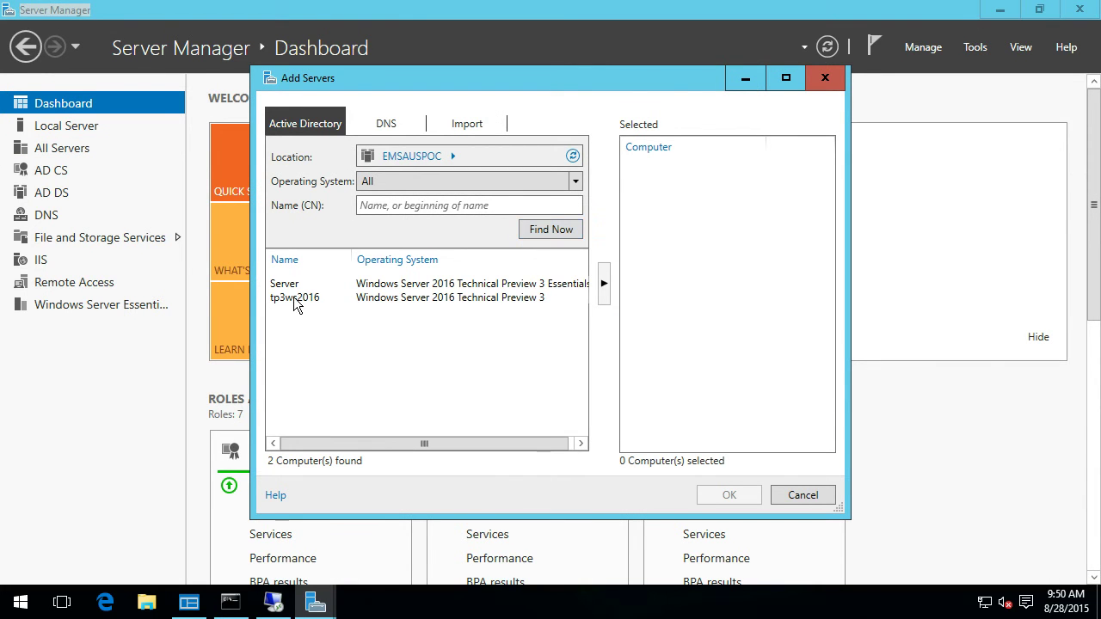
{"action": "left_click", "coordinate": [293, 299]}
{"action": "left_click_drag", "start_coordinate": [352, 260], "coordinate": [334, 261]}
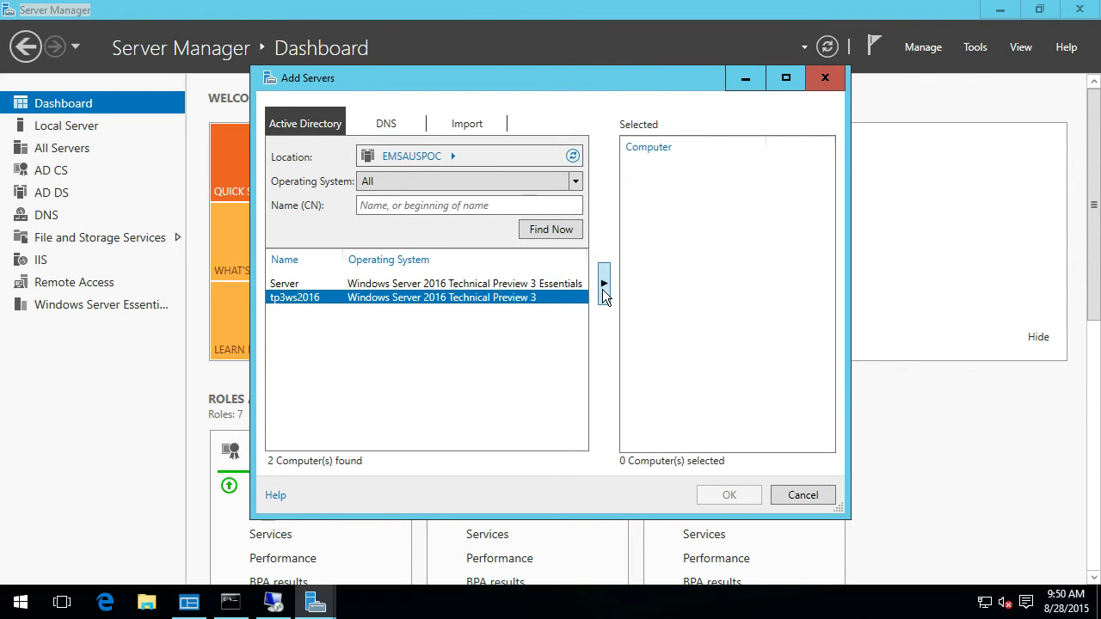
{"action": "left_click", "coordinate": [603, 289]}
{"action": "left_click", "coordinate": [742, 496]}
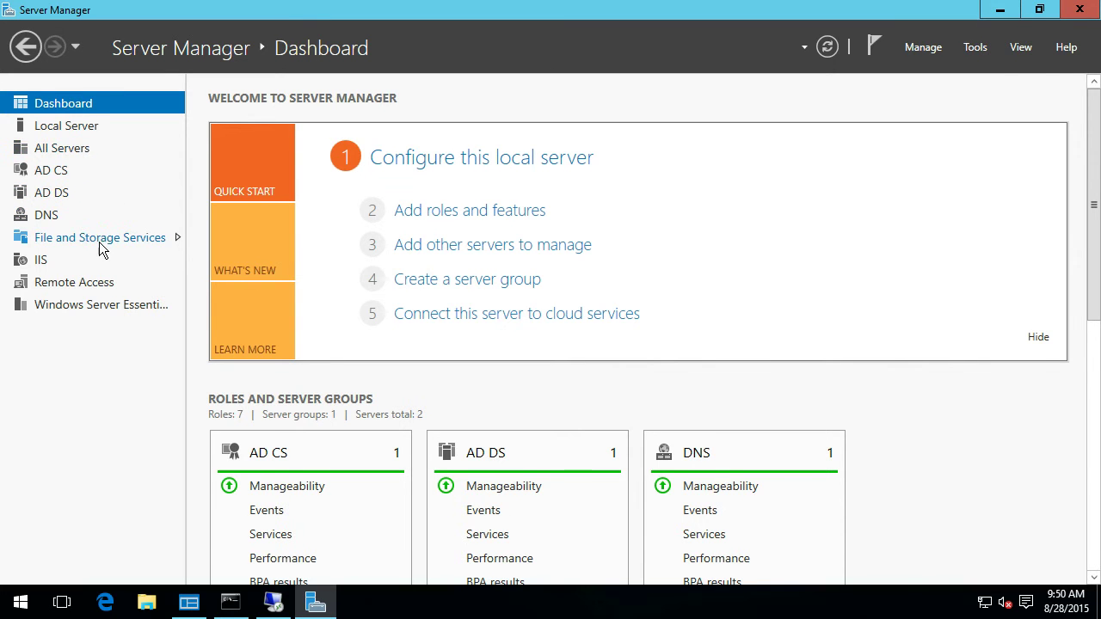
- Go through AD DS to File and Storage Services and list the Disks of all managed servers
{"action": "left_click", "coordinate": [59, 194]}
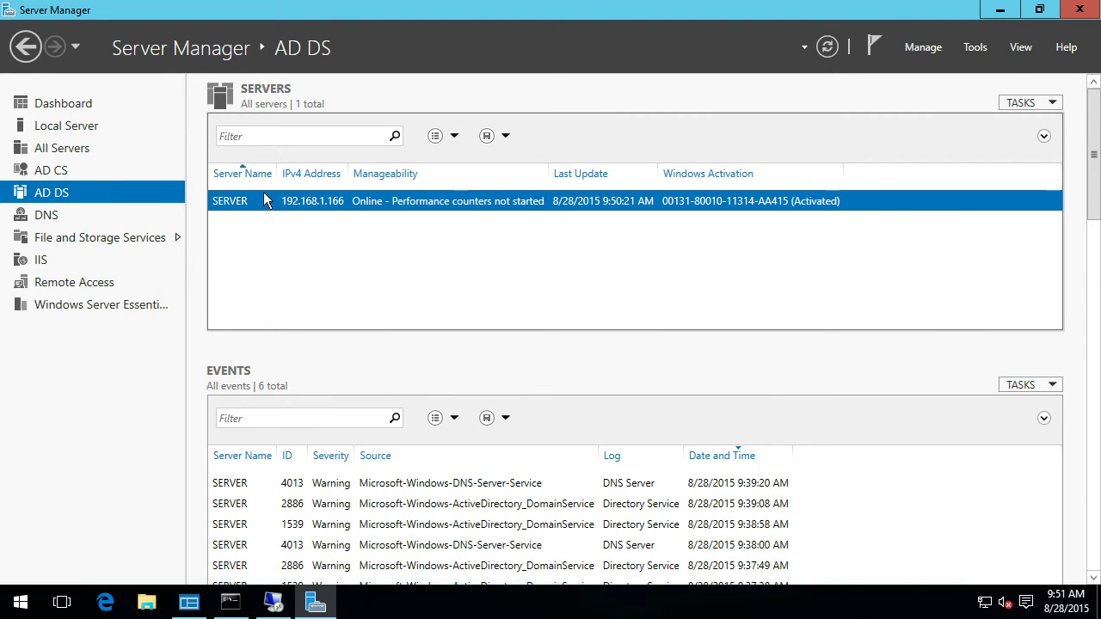
{"action": "left_click", "coordinate": [100, 238]}
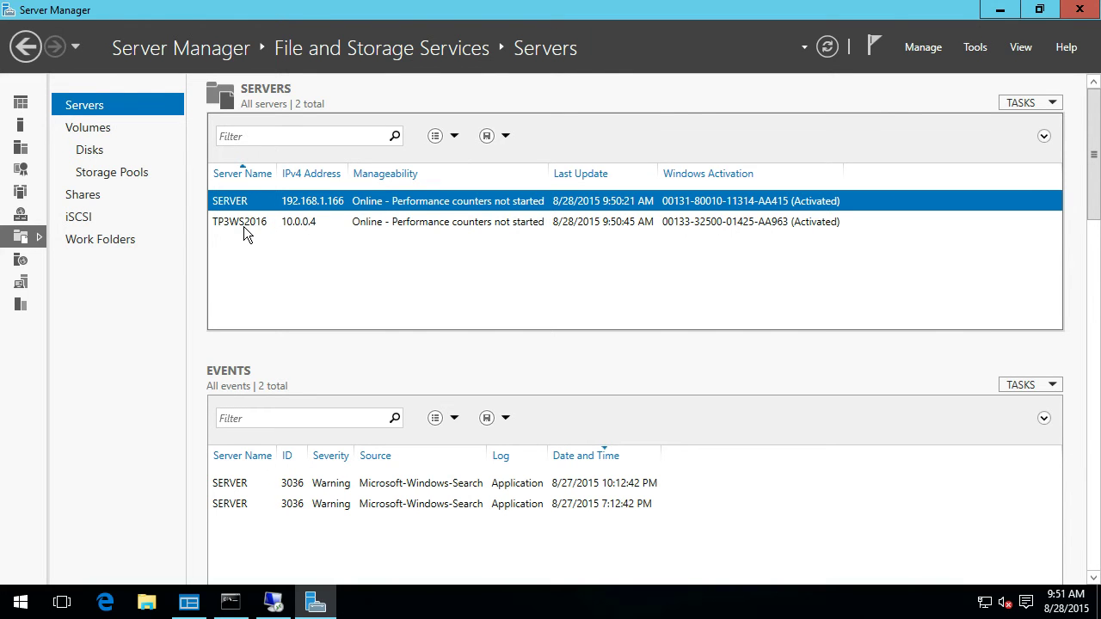
{"action": "left_click", "coordinate": [97, 155]}
{"action": "left_click", "coordinate": [361, 225]}
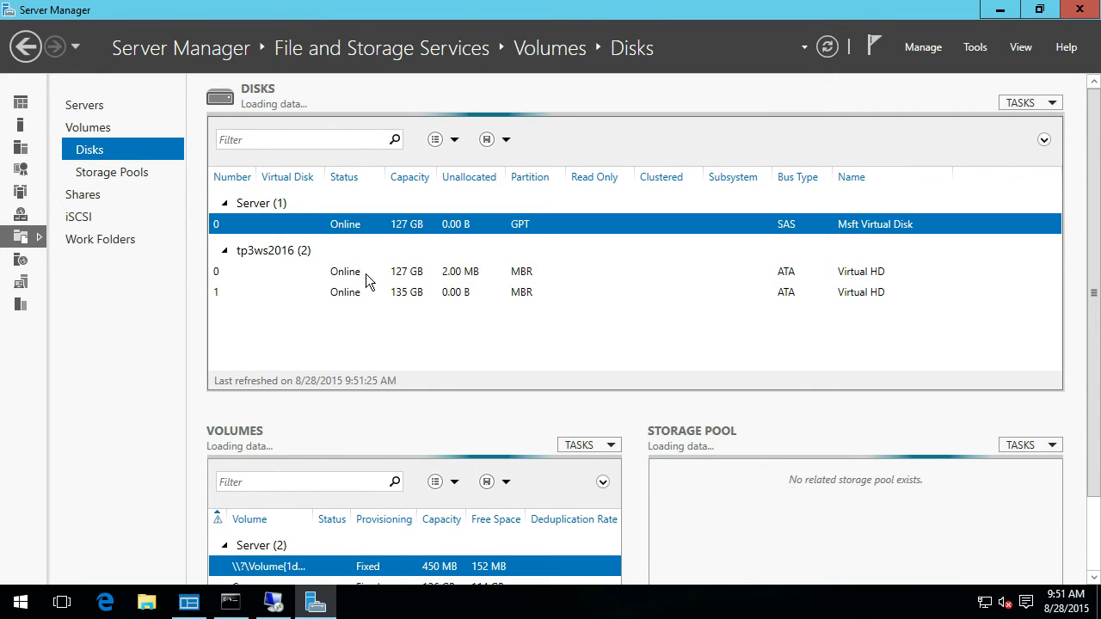
- Select tp3ws2016 disk 0 and inspect its C: volume's options, closing the menu unused
{"action": "left_click", "coordinate": [424, 272]}
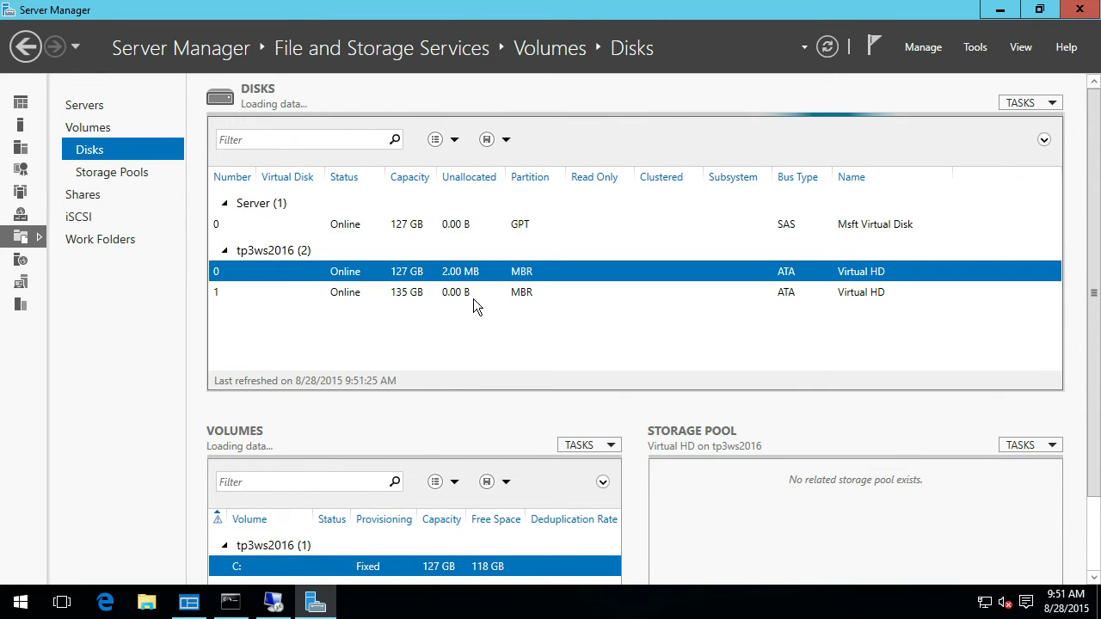
{"action": "scroll", "coordinate": [545, 491], "scroll_direction": "down", "scroll_amount": 1}
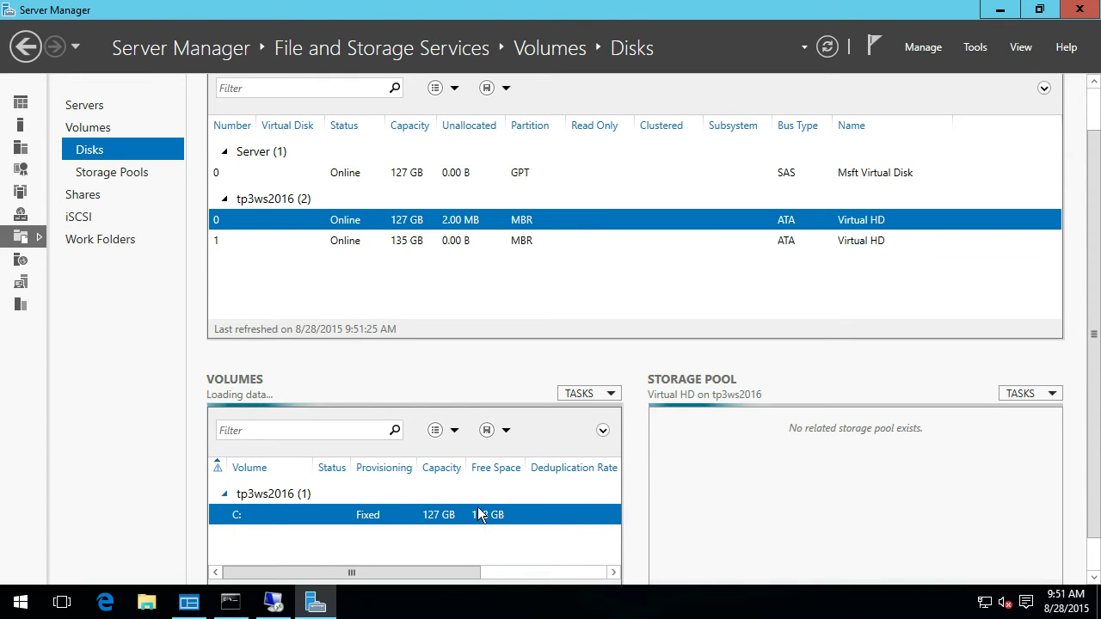
{"action": "right_click", "coordinate": [421, 513]}
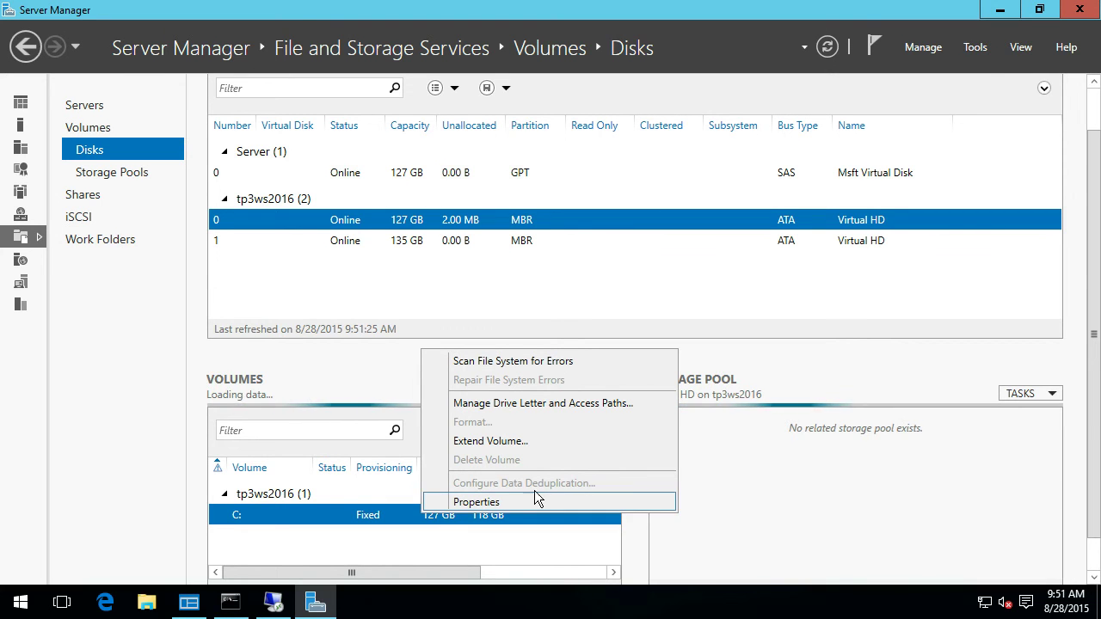
{"action": "left_click", "coordinate": [579, 19]}
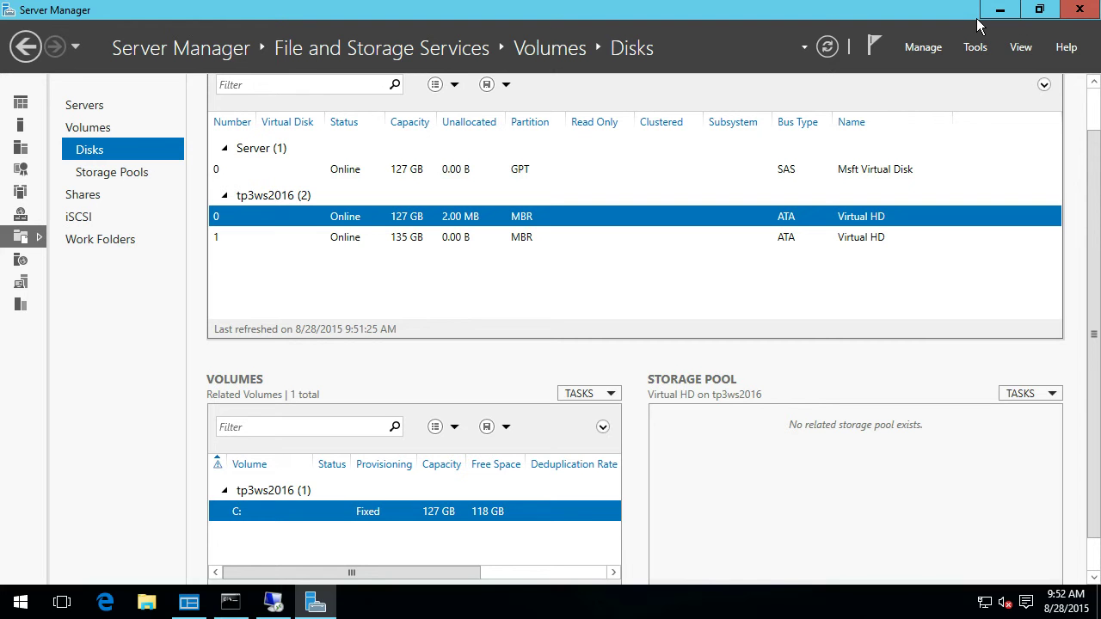
- Minimize Server Manager and reposition the Command Prompt showing the 10.0.0.4 ping results
{"action": "left_click", "coordinate": [1001, 10]}
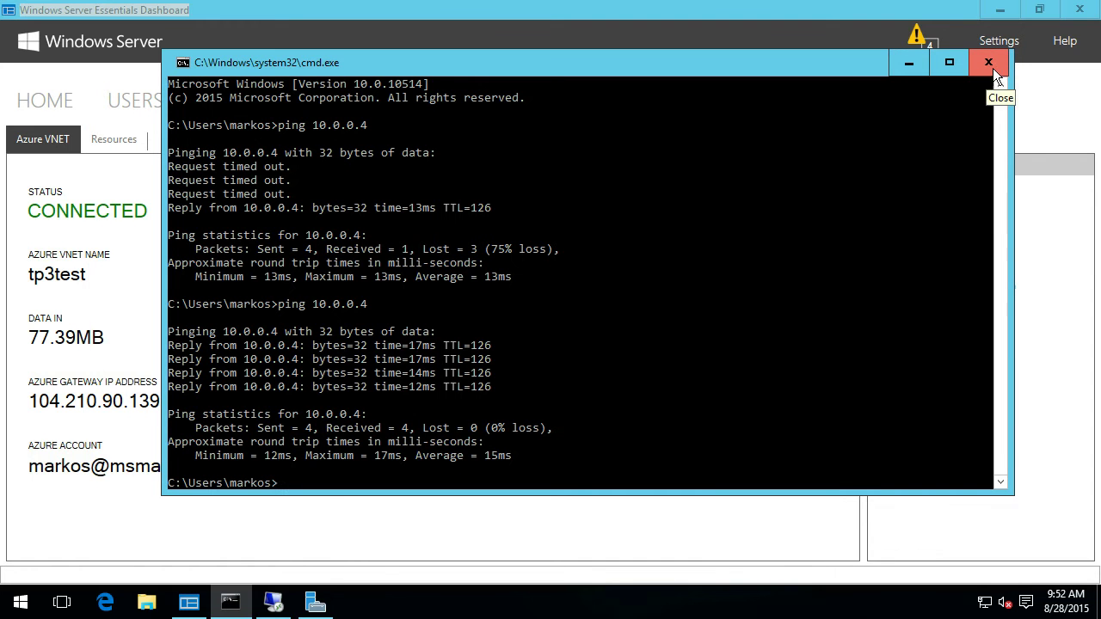
{"action": "mouse_move", "coordinate": [542, 64]}
{"action": "left_mouse_down"}
{"action": "mouse_move", "coordinate": [514, 75]}
{"action": "mouse_move", "coordinate": [534, 79]}
{"action": "left_mouse_up"}
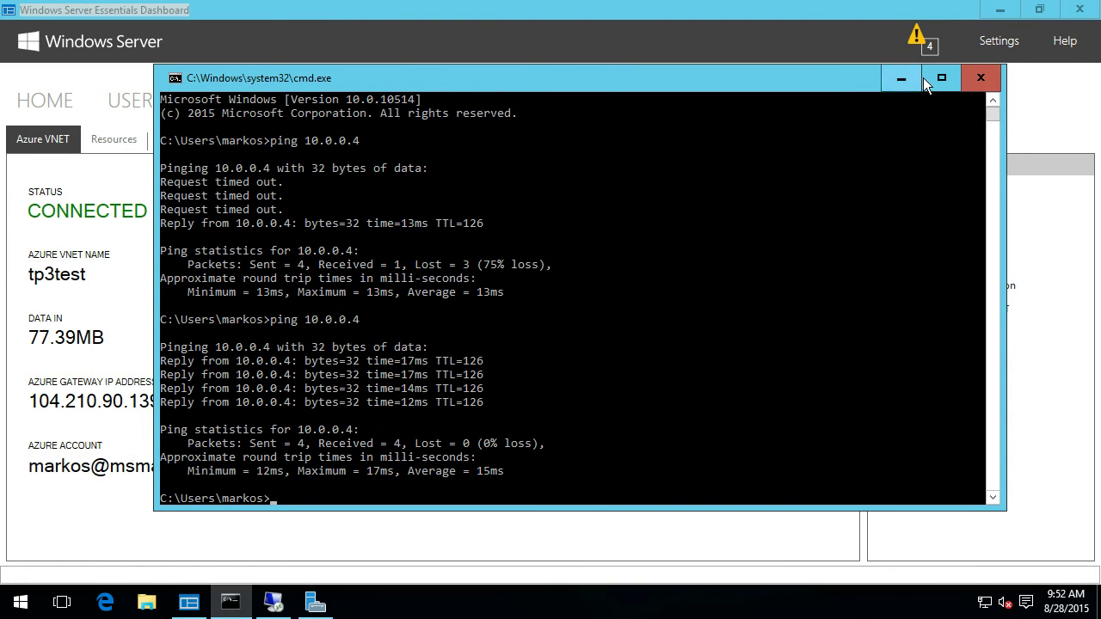
{"action": "left_click_drag", "start_coordinate": [421, 87], "coordinate": [482, 104]}
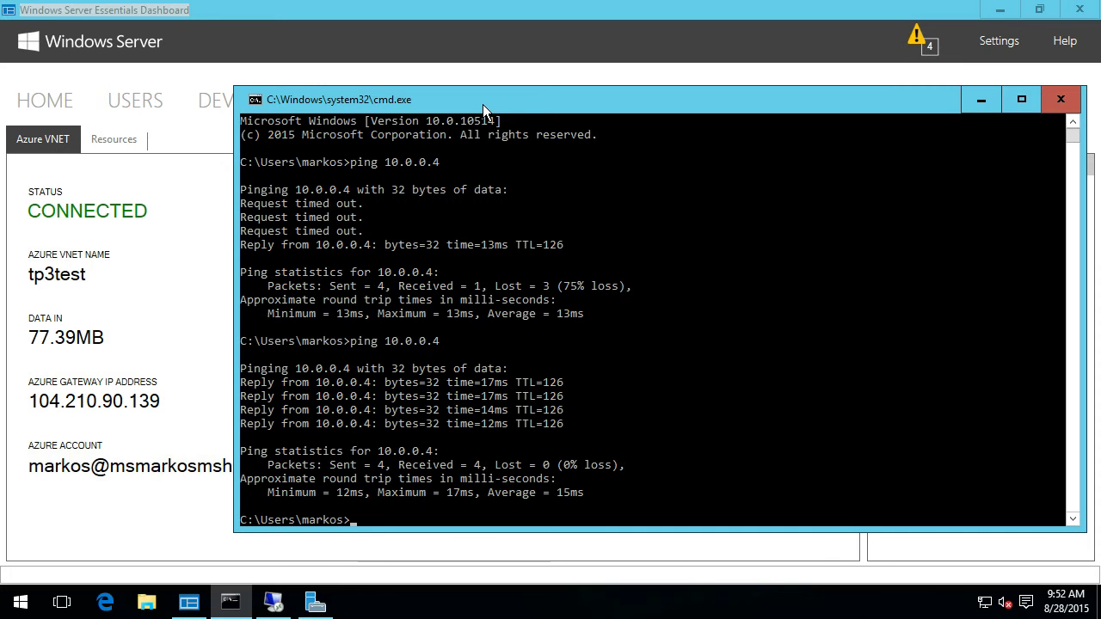
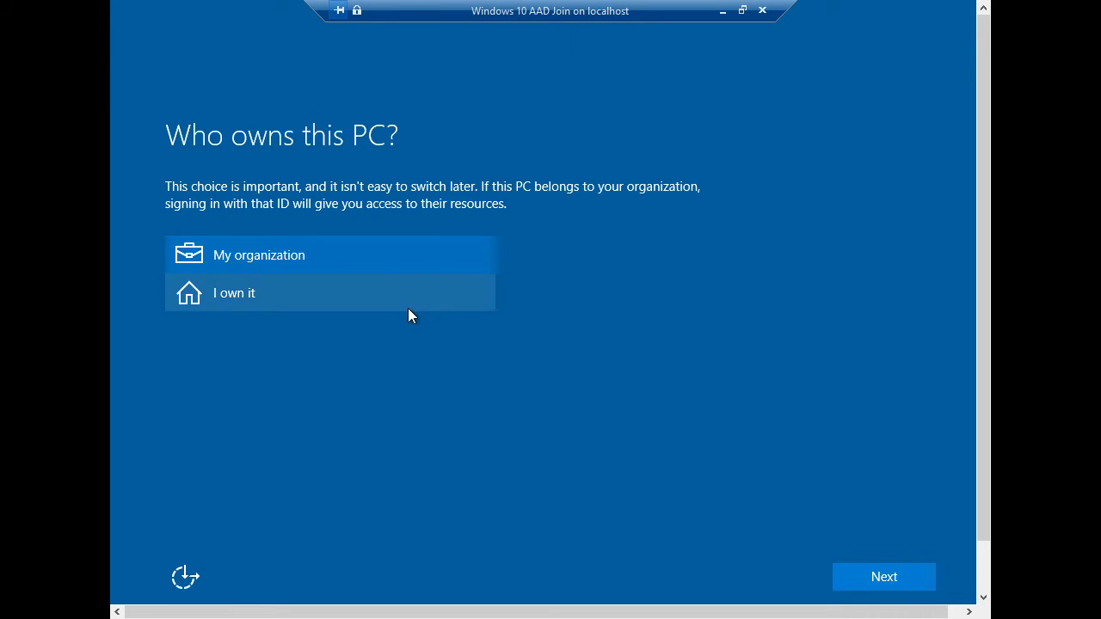
- Confirm organization ownership and choose Join Azure AD as the connection method
{"action": "left_click", "coordinate": [879, 583]}
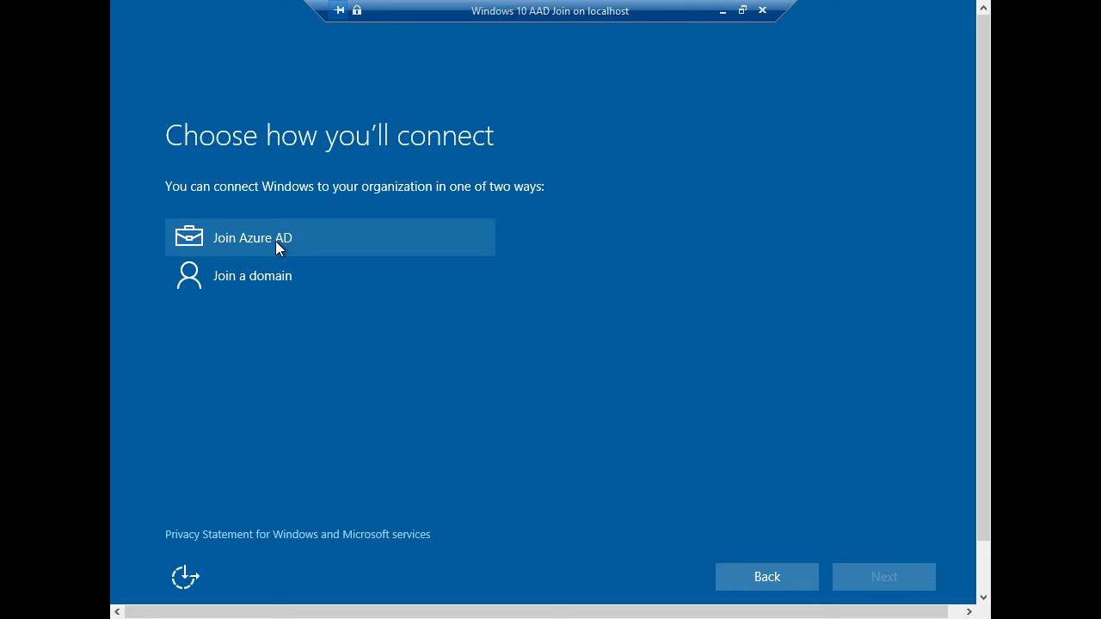
{"action": "left_click", "coordinate": [382, 240]}
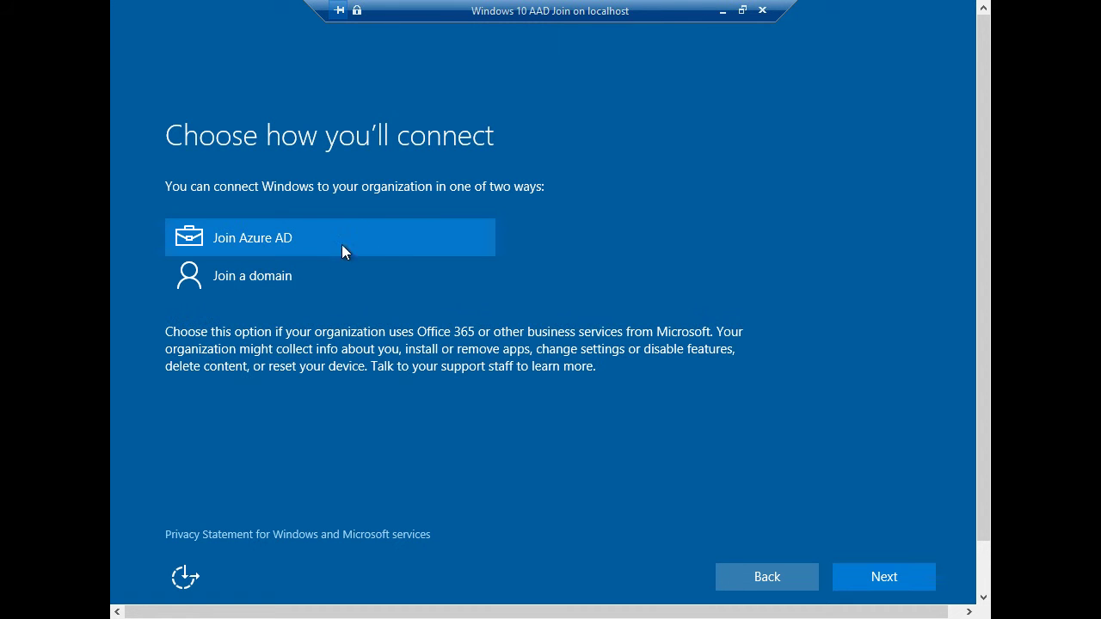
{"action": "left_click", "coordinate": [883, 578]}
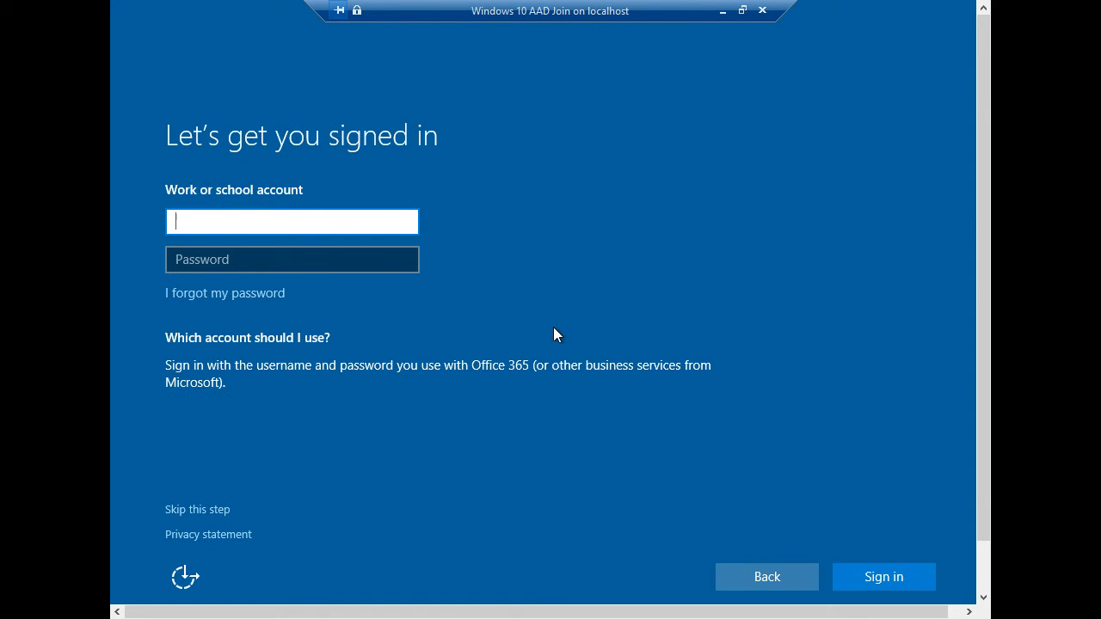
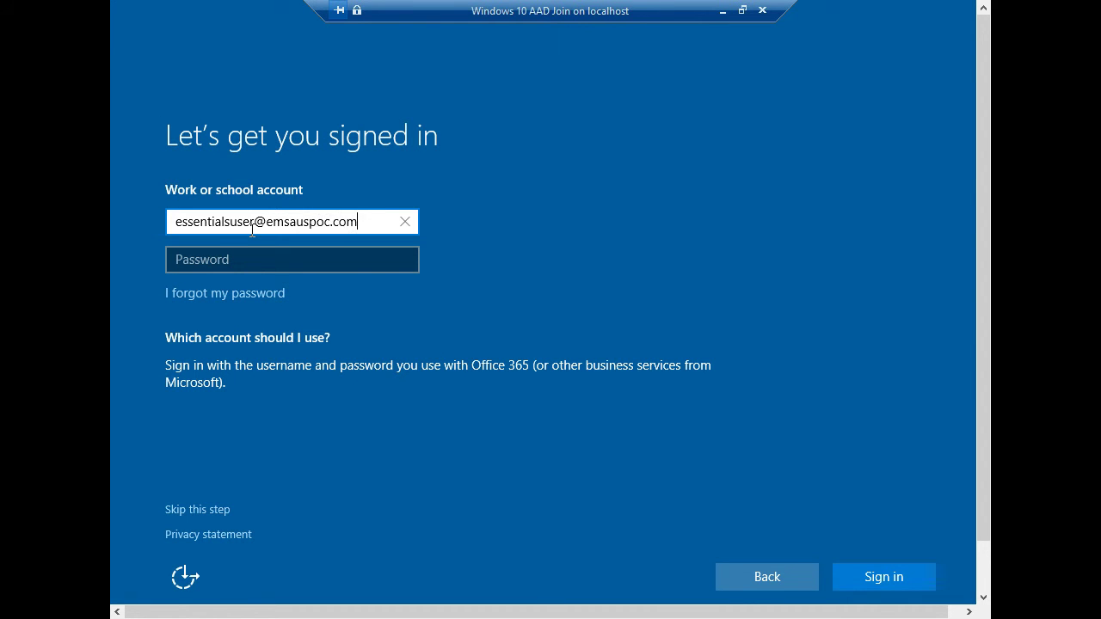
- Sign in with the work account's e-mail address and password
{"action": "key", "text": "Tab"}
{"action": "type", "text": "••••••••••"}
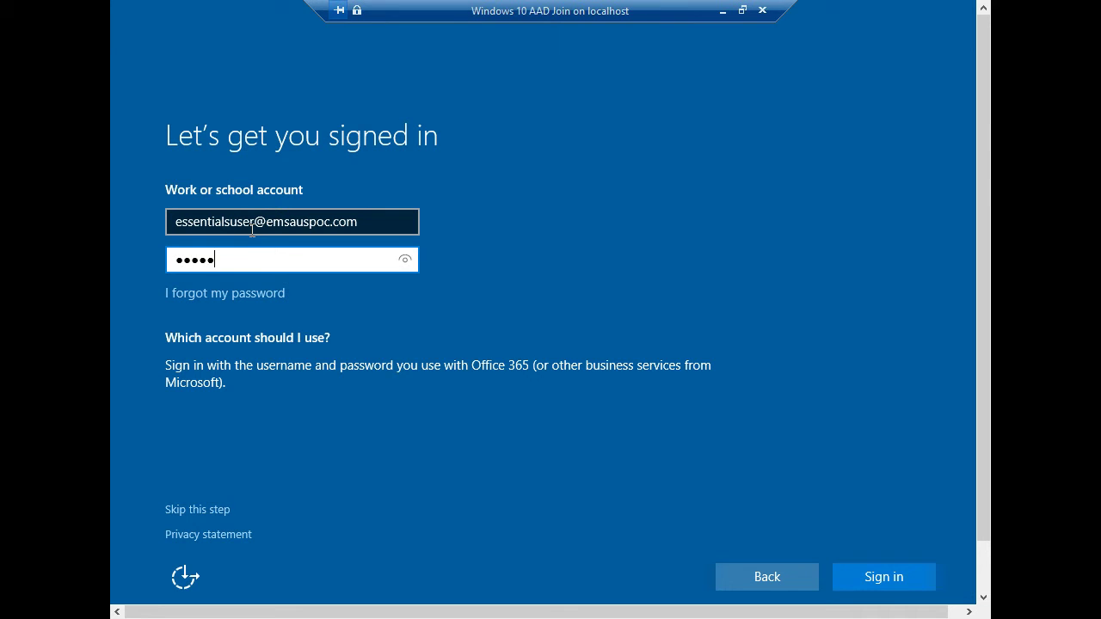
{"action": "type", "text": "••"}
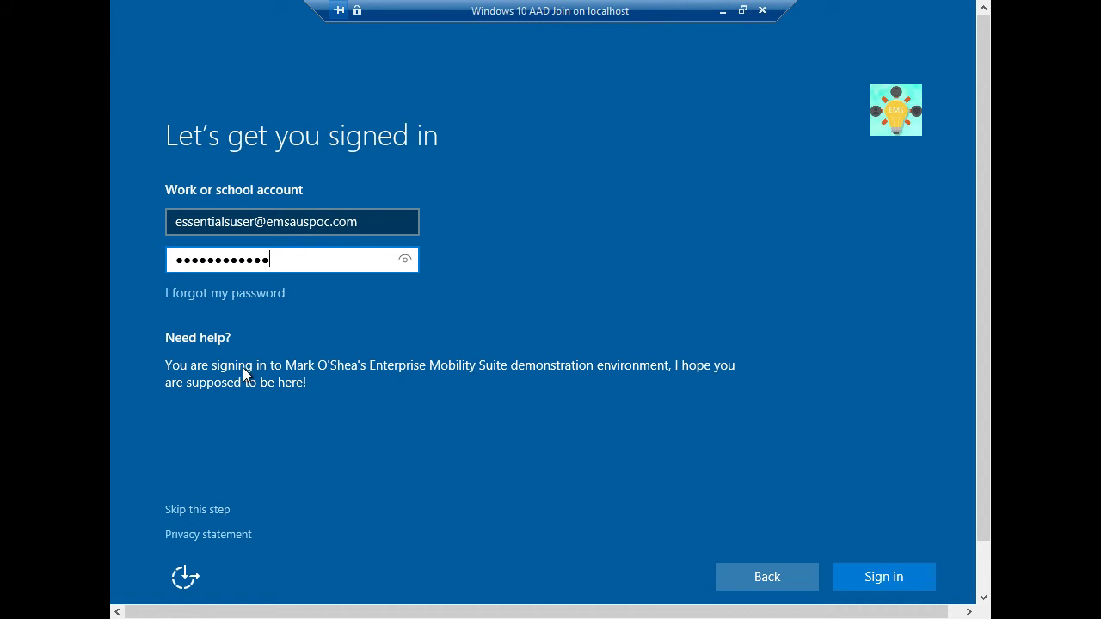
{"action": "left_click", "coordinate": [900, 583]}
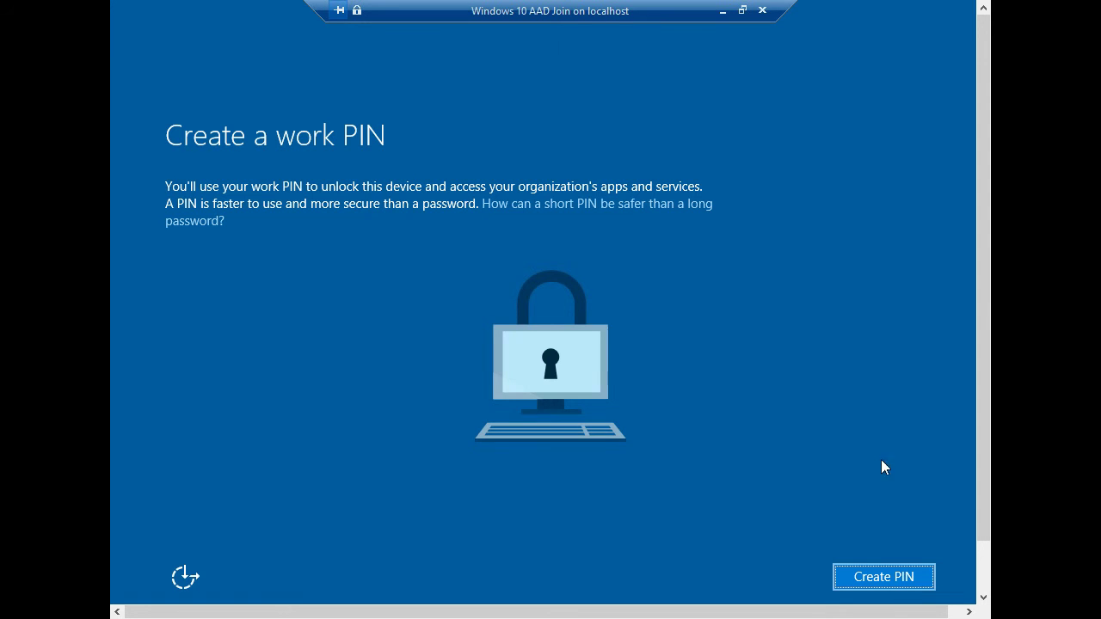
- Create and confirm a four-digit work PIN that meets the organization's requirements
{"action": "left_click", "coordinate": [863, 583]}
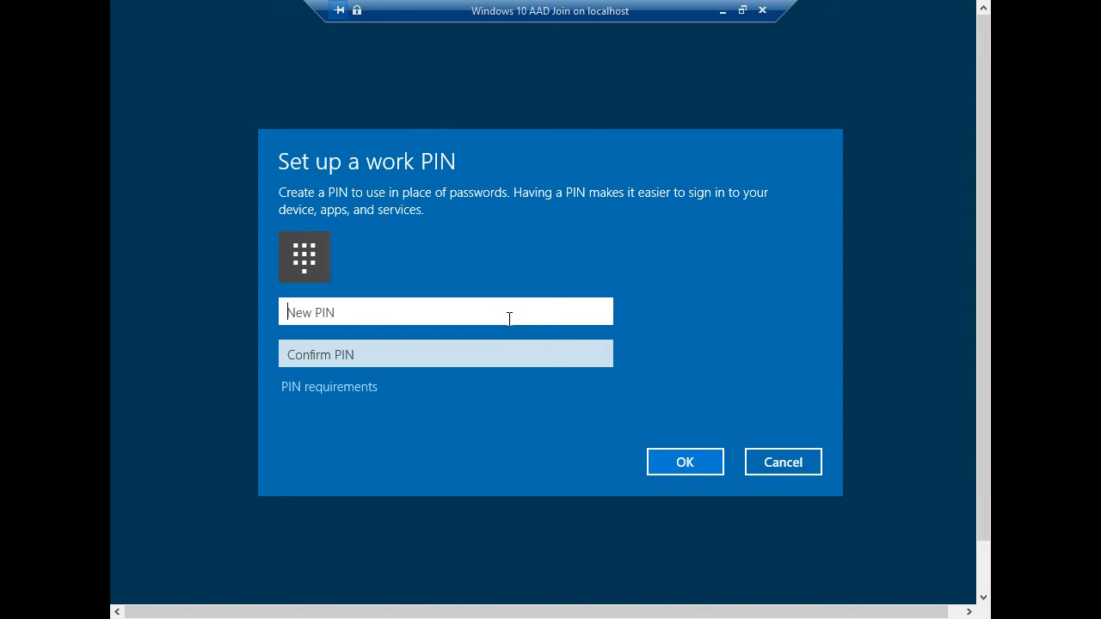
{"action": "left_click", "coordinate": [326, 387]}
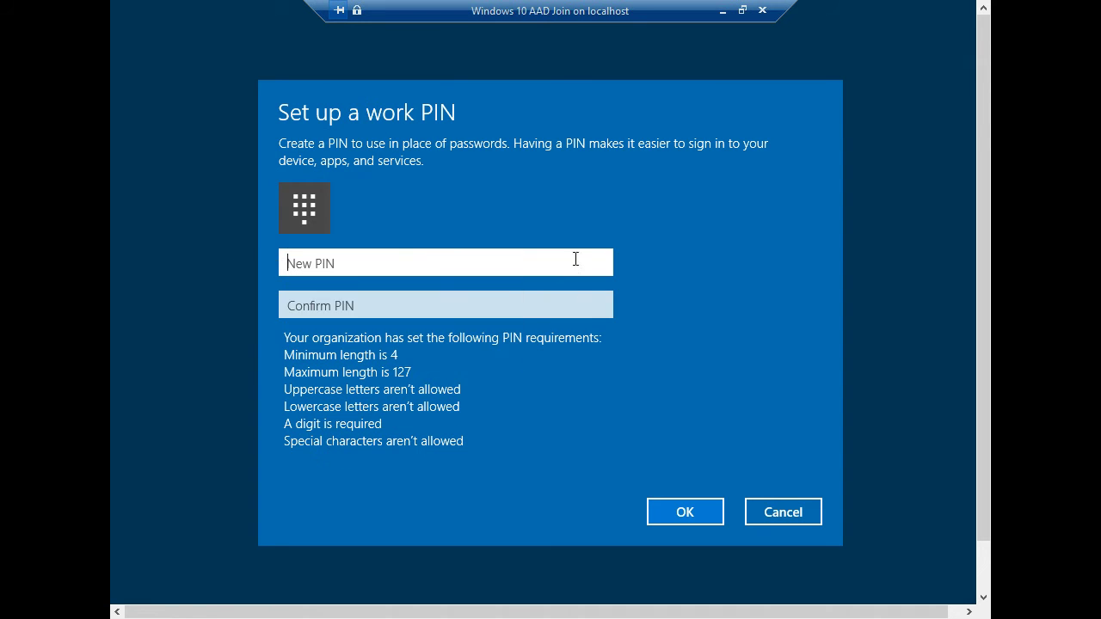
{"action": "key", "text": "Tab"}
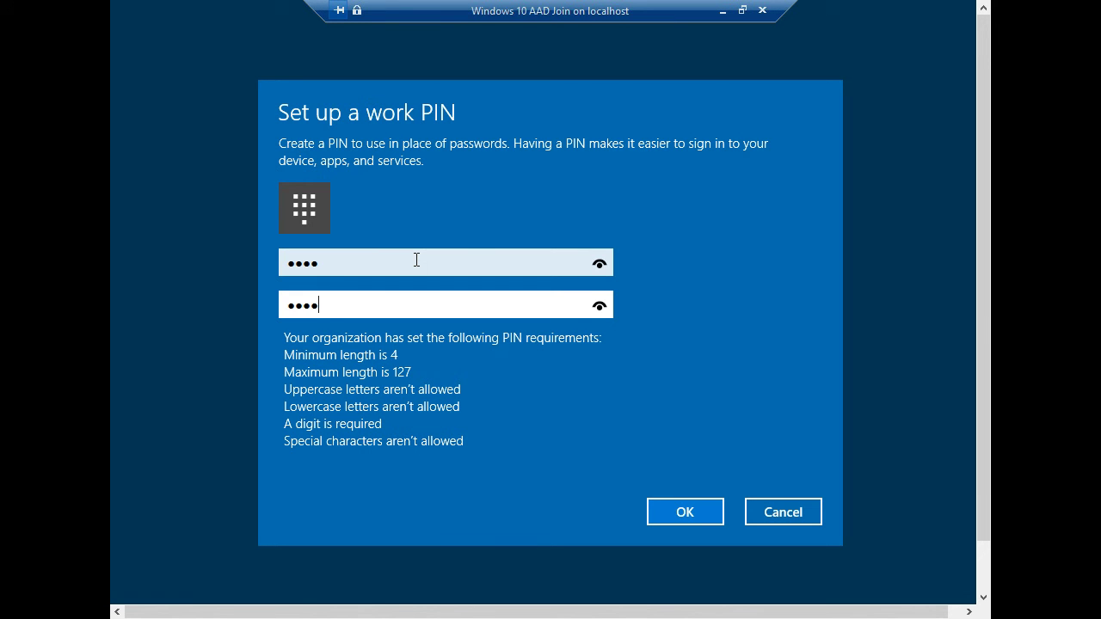
{"action": "left_click", "coordinate": [685, 513]}
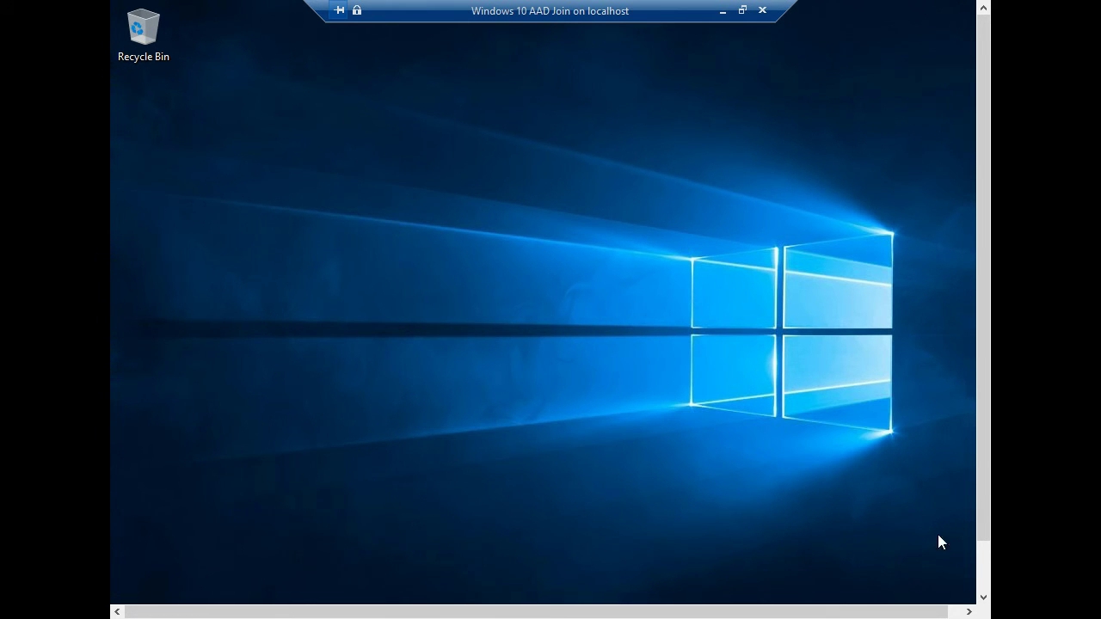
- Open Settings > System > About to view the PC's organization, EMSAUSPOC
{"action": "scroll", "coordinate": [978, 497], "scroll_direction": "down", "scroll_amount": 2}
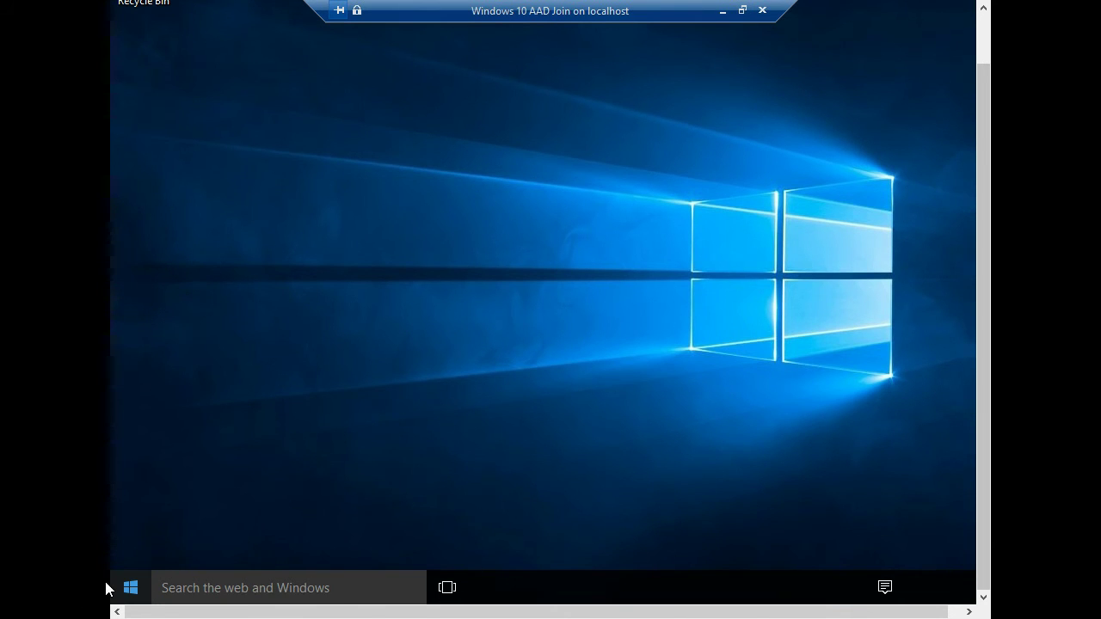
{"action": "left_click", "coordinate": [134, 590]}
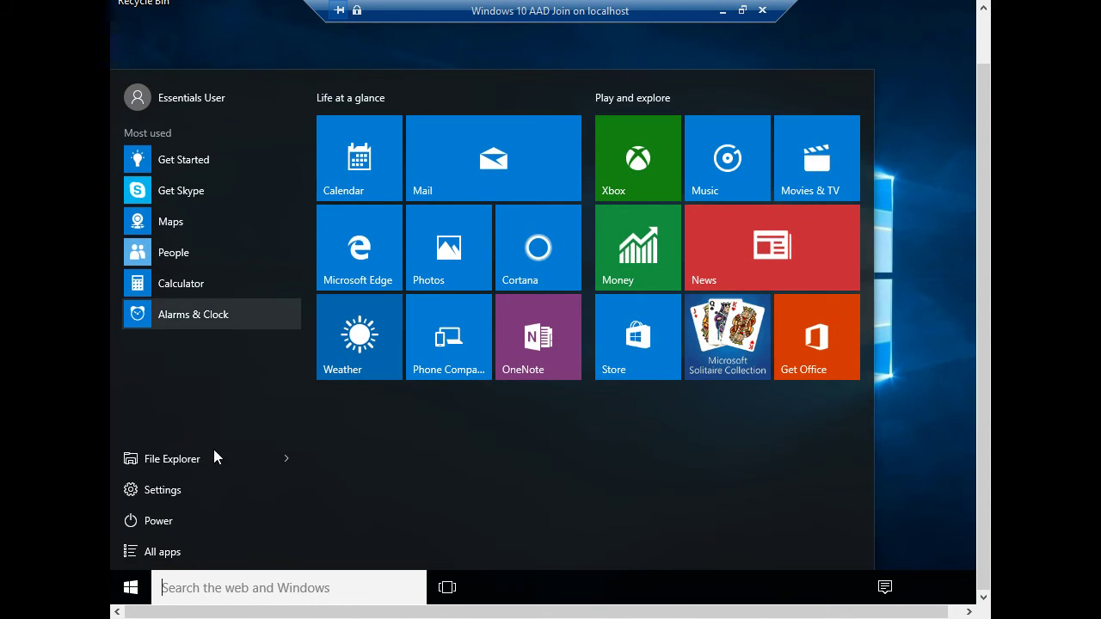
{"action": "left_click", "coordinate": [159, 489]}
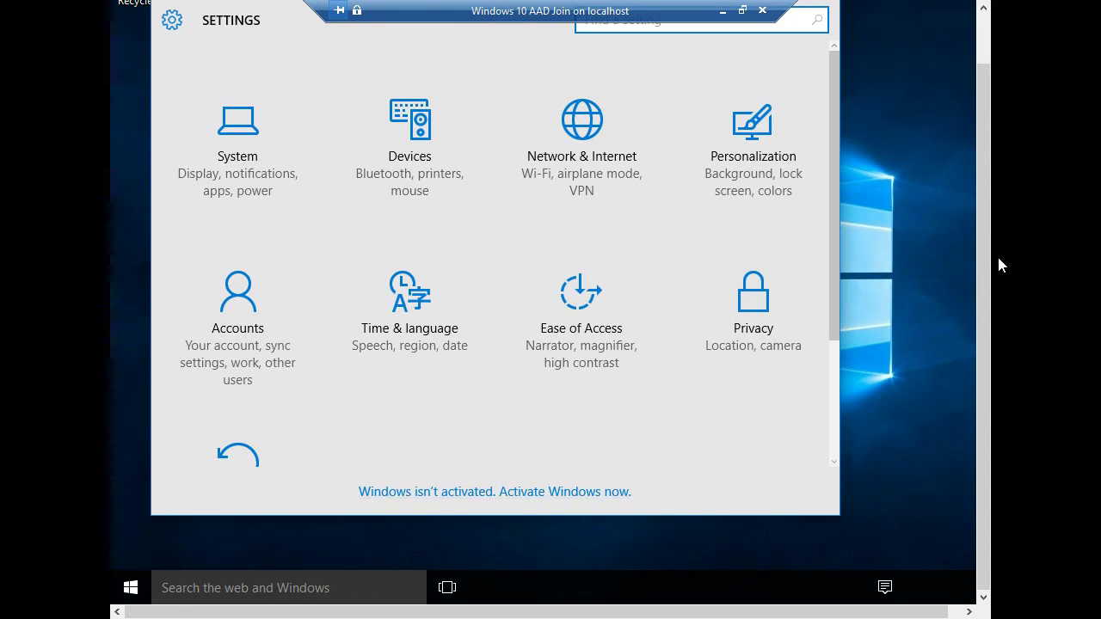
{"action": "scroll", "coordinate": [987, 271], "scroll_direction": "up", "scroll_amount": 2}
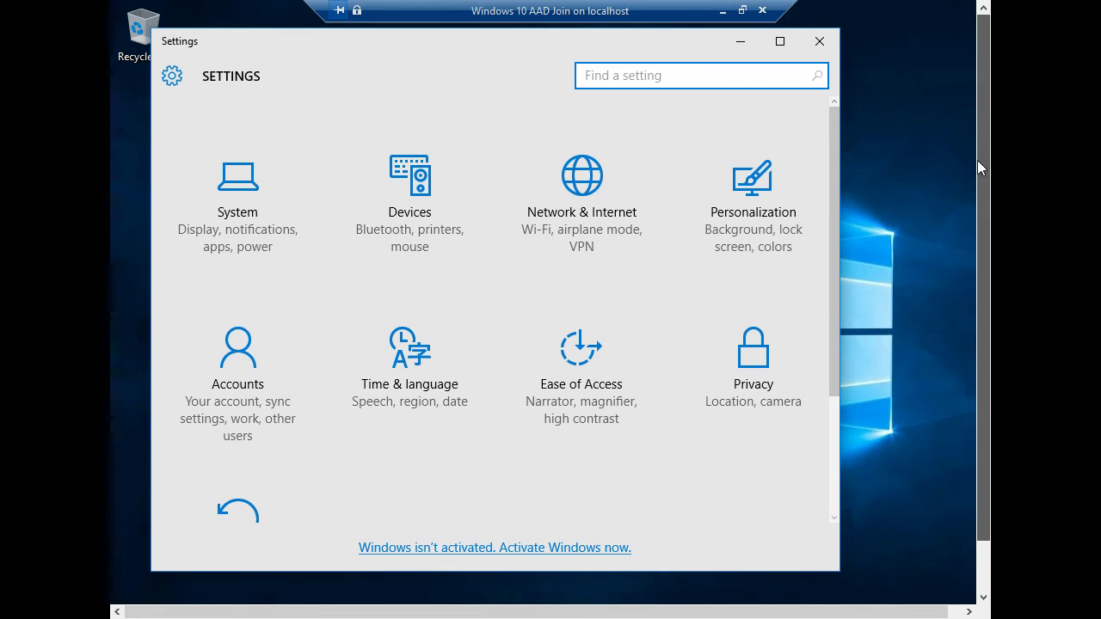
{"action": "left_click", "coordinate": [235, 180]}
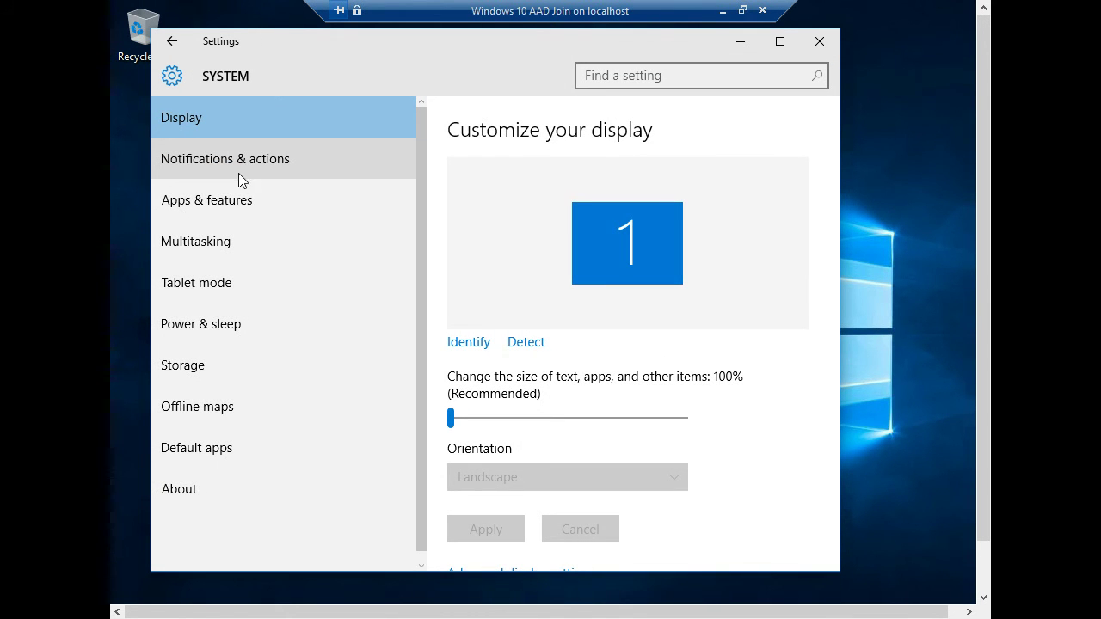
{"action": "left_click", "coordinate": [193, 488]}
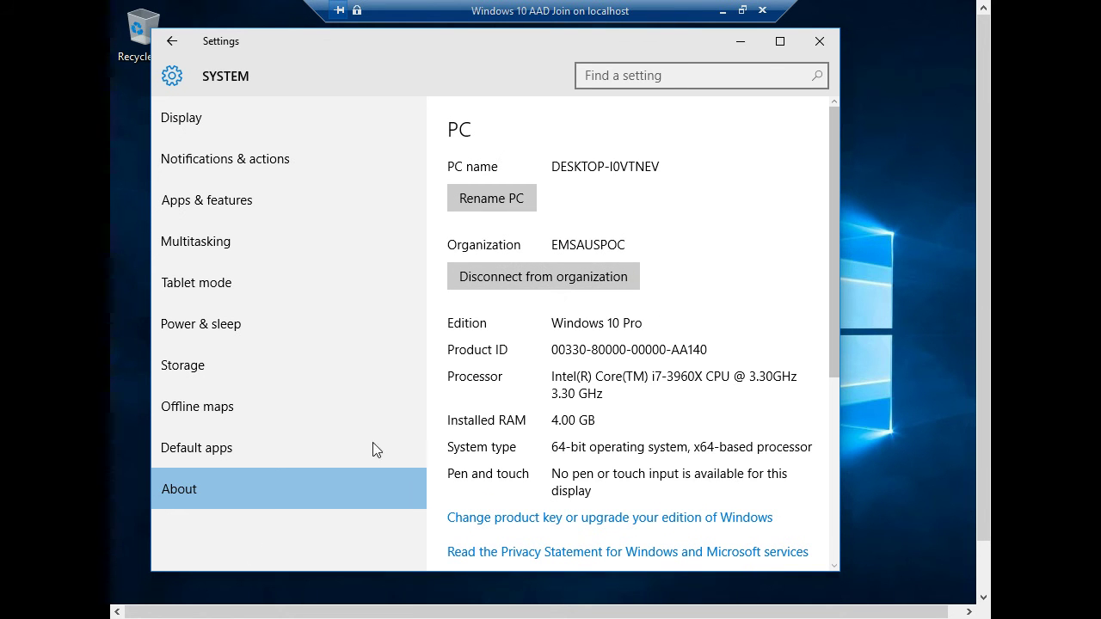
{"action": "left_click_drag", "start_coordinate": [975, 471], "coordinate": [978, 559]}
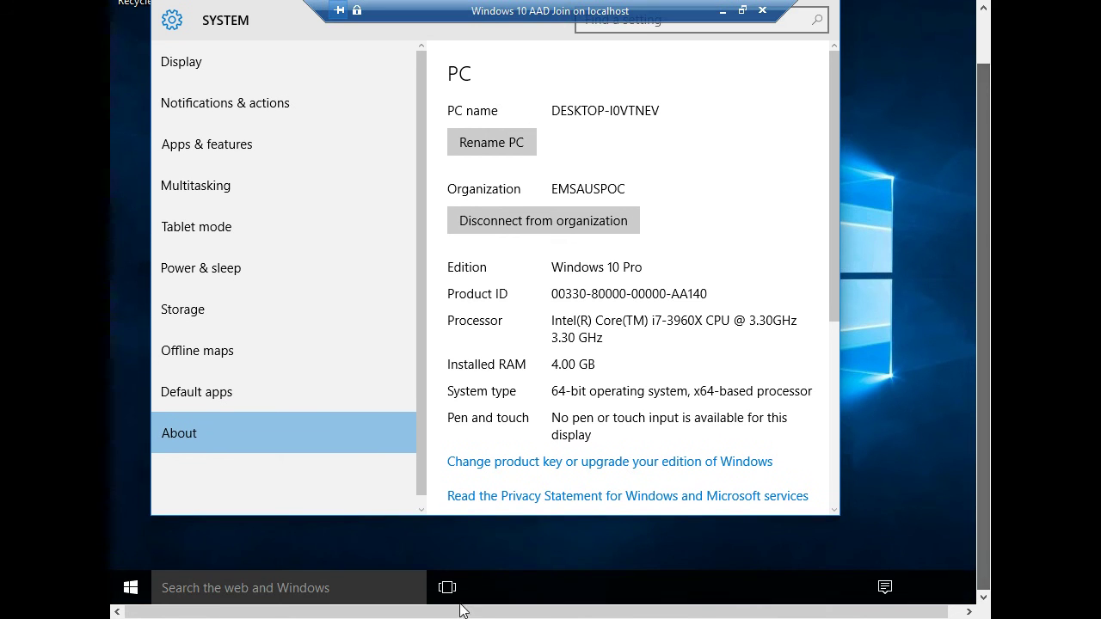
- View the classic System window from the Start quick menu, then close it and Settings
{"action": "right_click", "coordinate": [123, 588]}
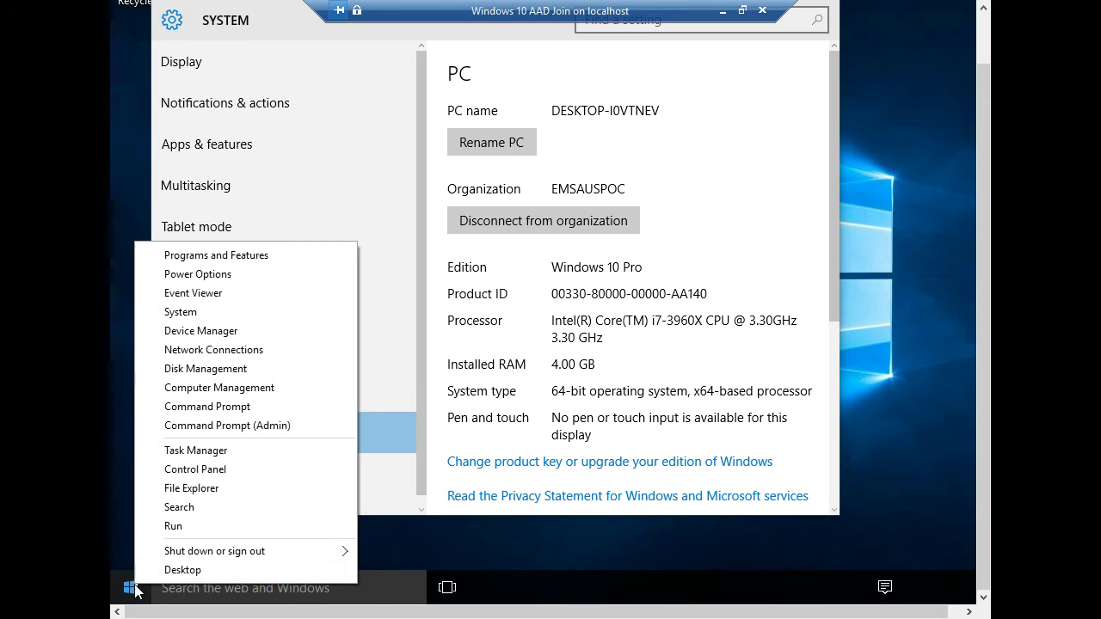
{"action": "left_click", "coordinate": [177, 313]}
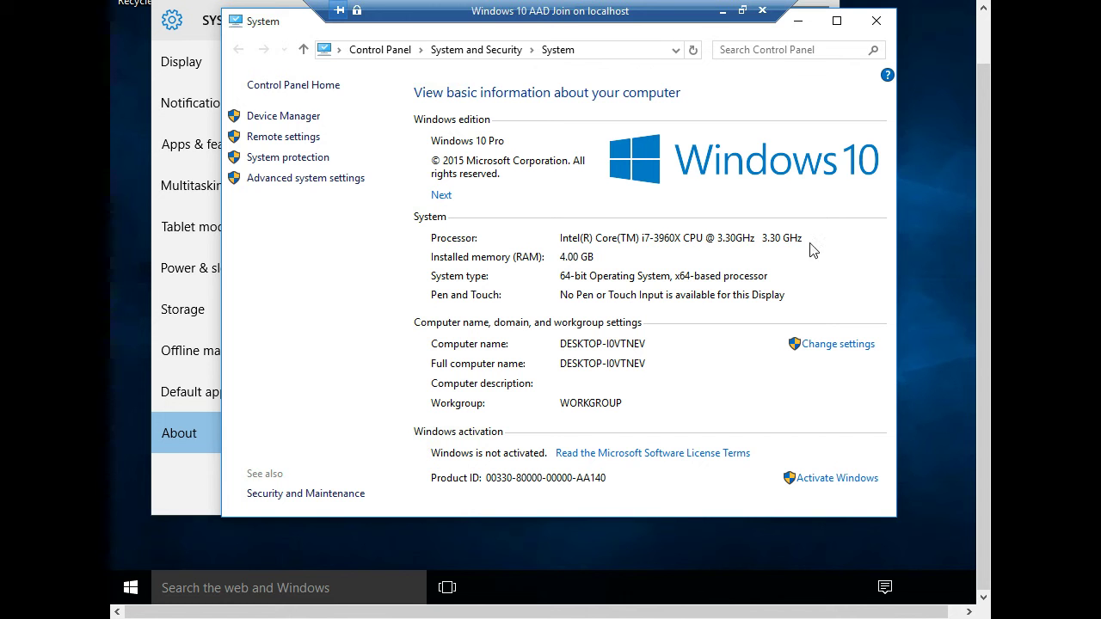
{"action": "left_click", "coordinate": [875, 19]}
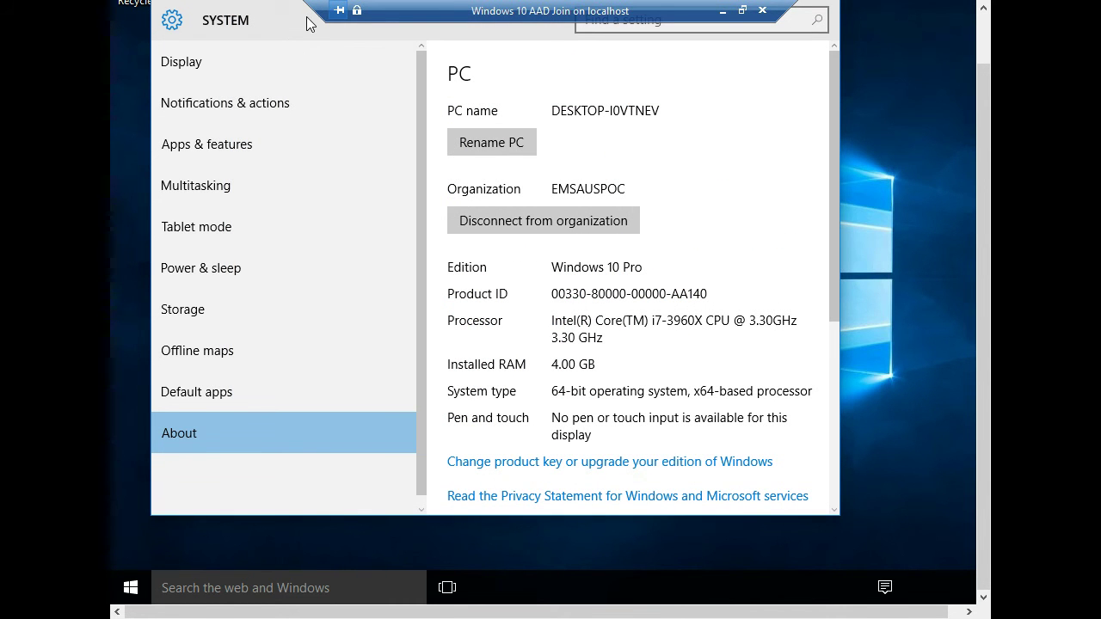
{"action": "scroll", "coordinate": [984, 58], "scroll_direction": "up", "scroll_amount": 2}
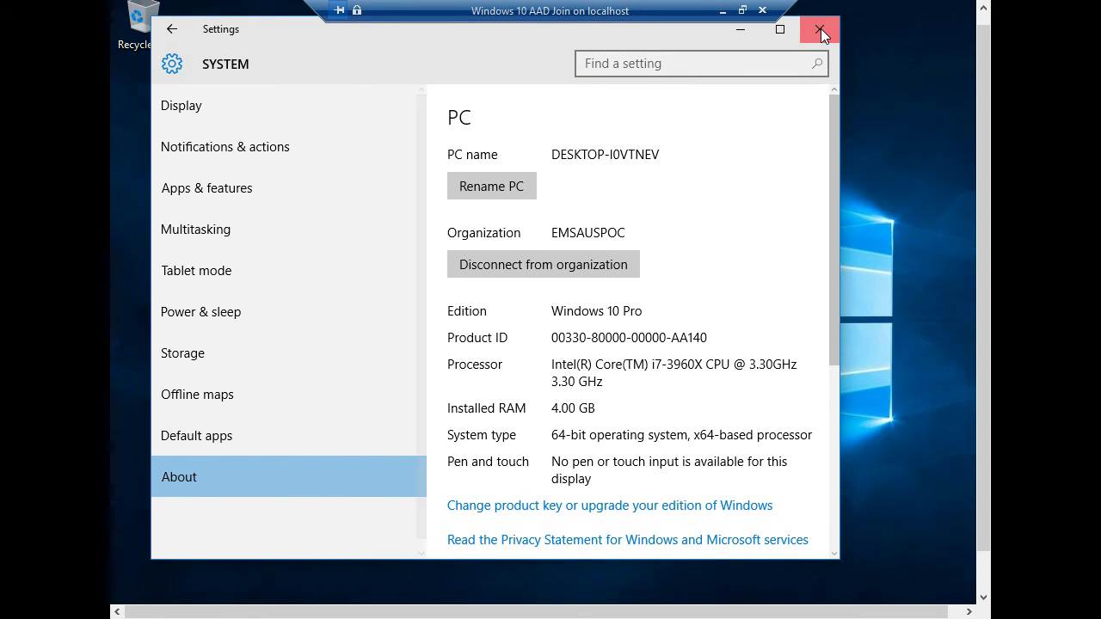
{"action": "left_click", "coordinate": [820, 31]}
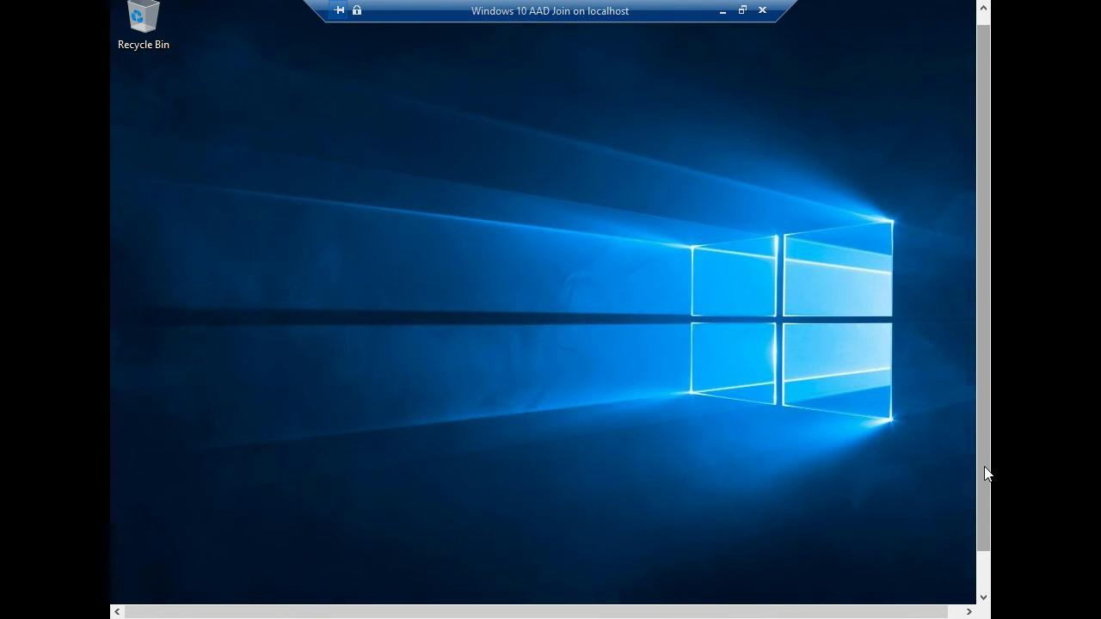
- Allow the PC to be discoverable on this network
{"action": "scroll", "coordinate": [993, 508], "scroll_direction": "down", "scroll_amount": 2}
{"action": "scroll", "coordinate": [981, 464], "scroll_direction": "up", "scroll_amount": 3}
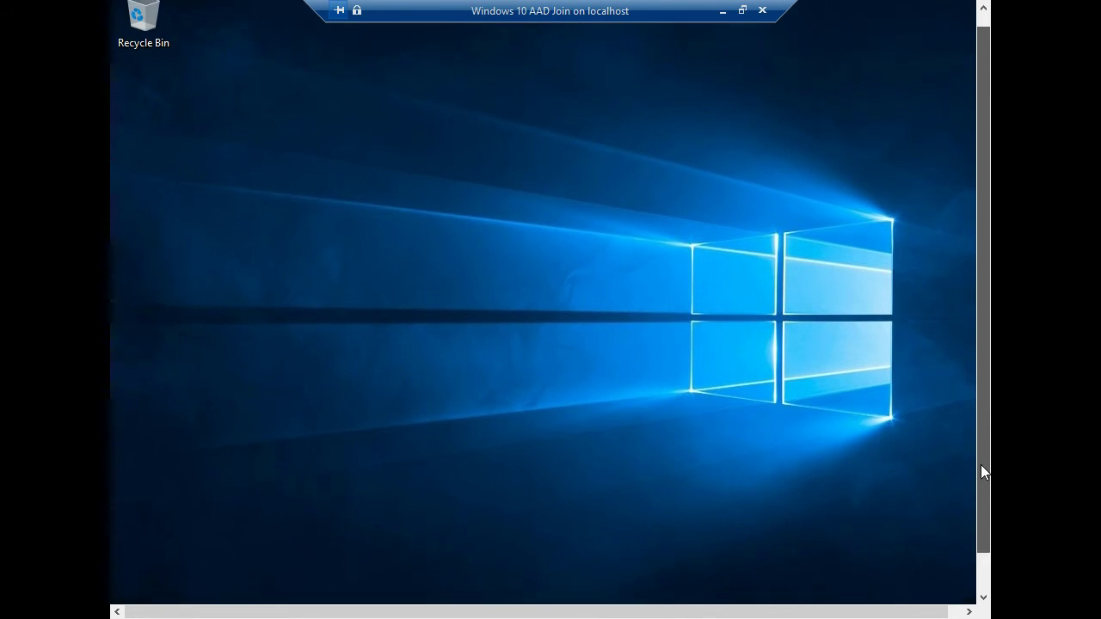
{"action": "scroll", "coordinate": [984, 450], "scroll_direction": "down", "scroll_amount": 1}
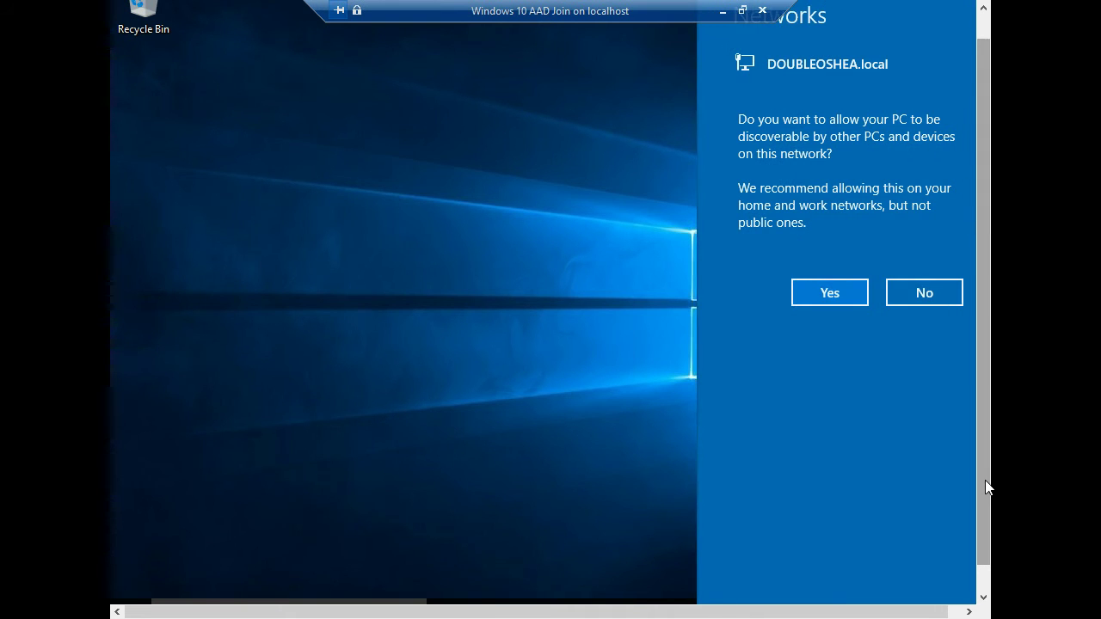
{"action": "left_click", "coordinate": [832, 290]}
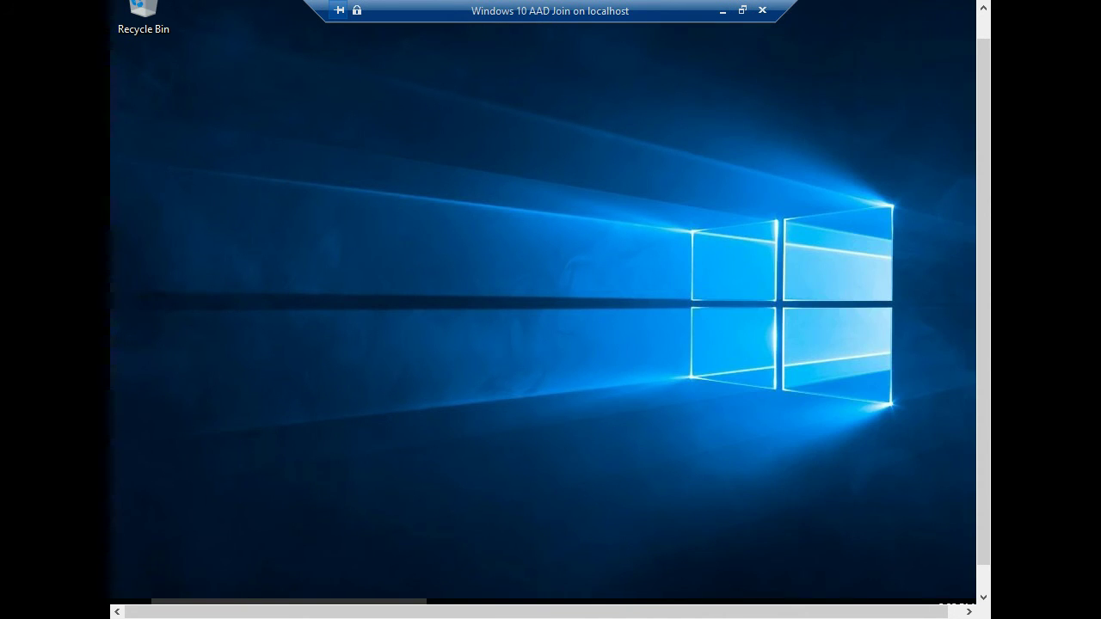